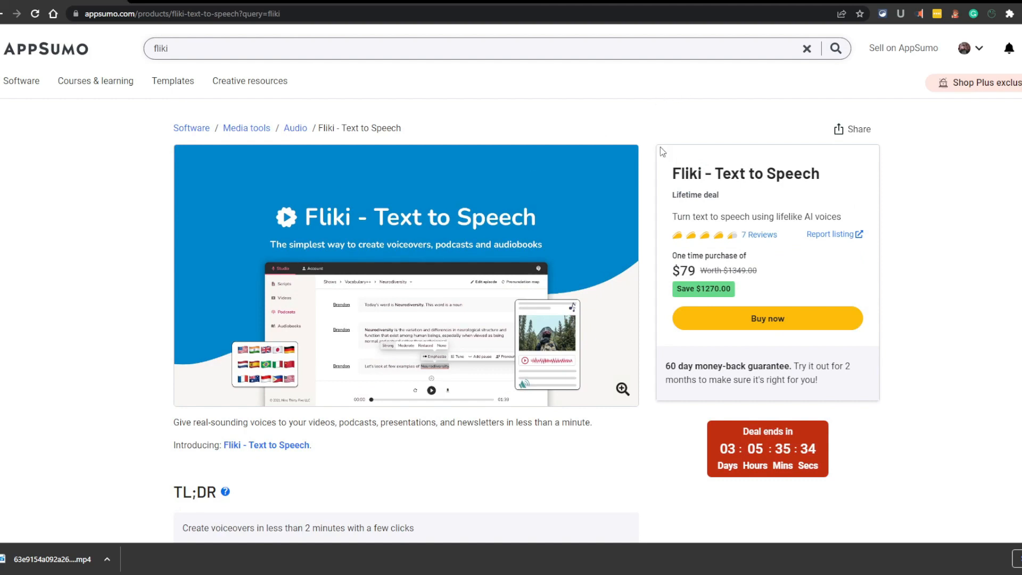
# Step: Read through the overview of the Fliki - Text to Speech deal, including its voice, language and script editor descriptions
pyautogui.moveTo(663, 152); pyautogui.dragTo(860, 225)
pyautogui.click(869, 204)
pyautogui.scroll(-10, 109, 242)
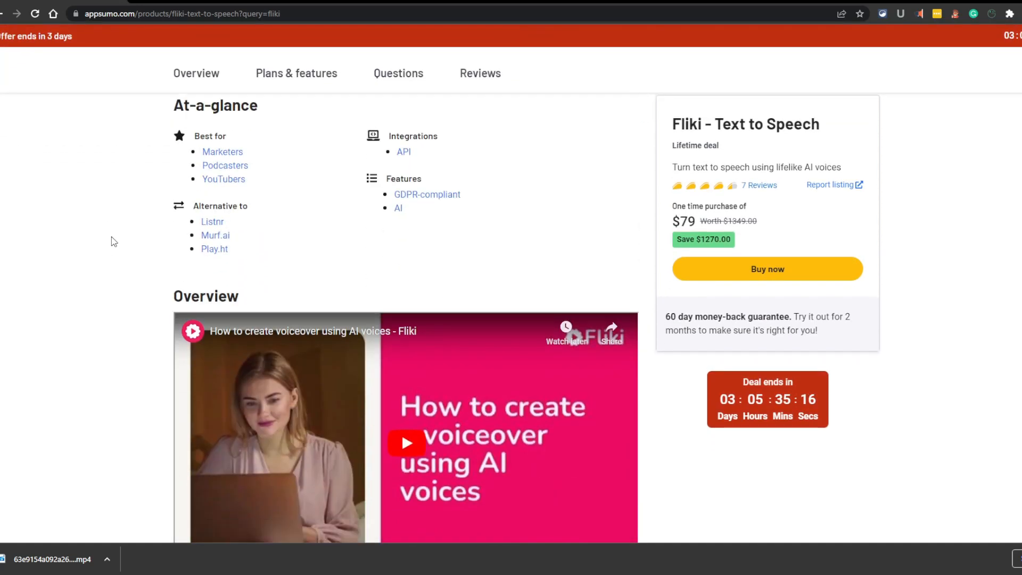
pyautogui.scroll(-1, 112, 240)
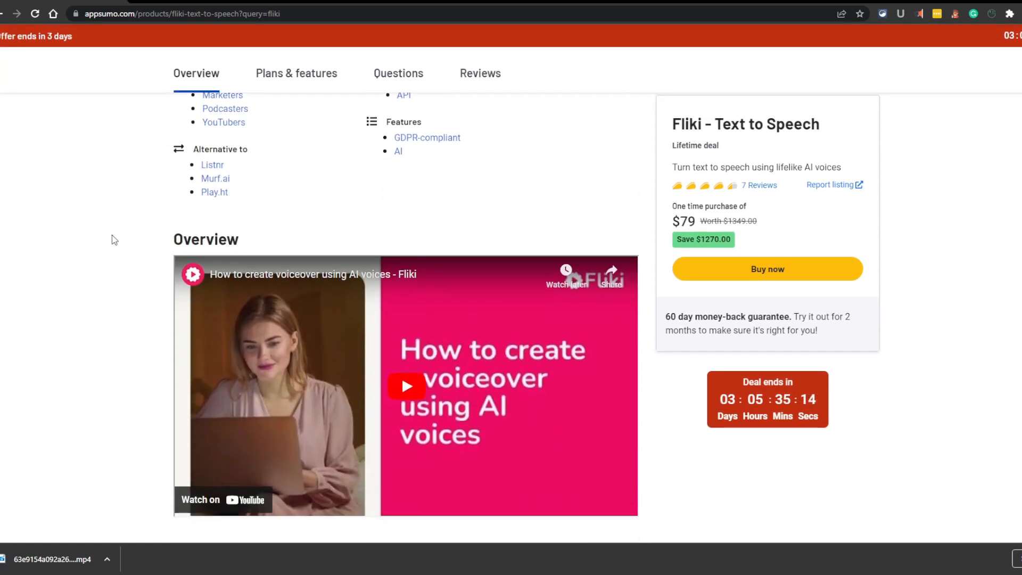
pyautogui.scroll(-8, 112, 235)
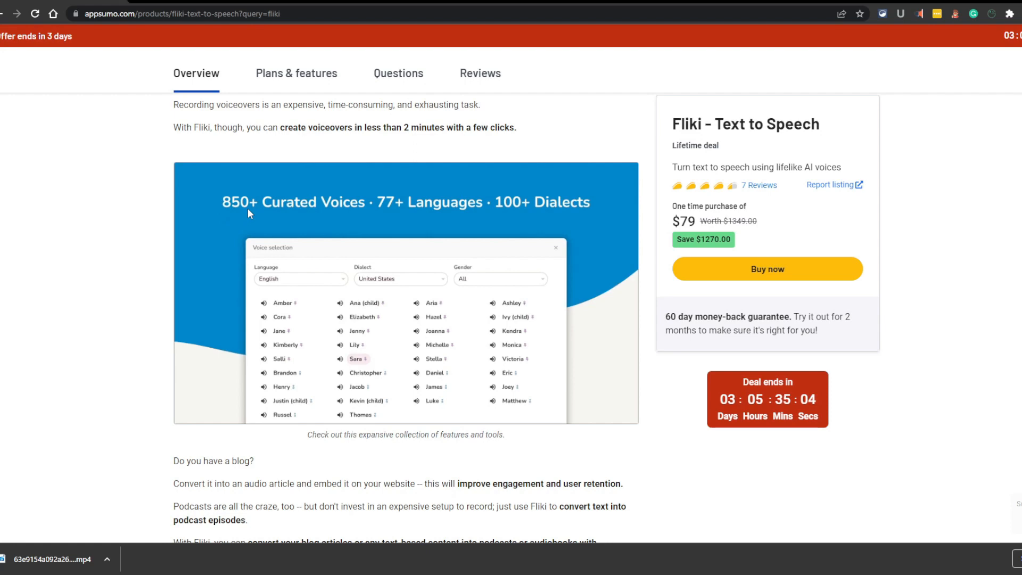
pyautogui.scroll(-8, 248, 208)
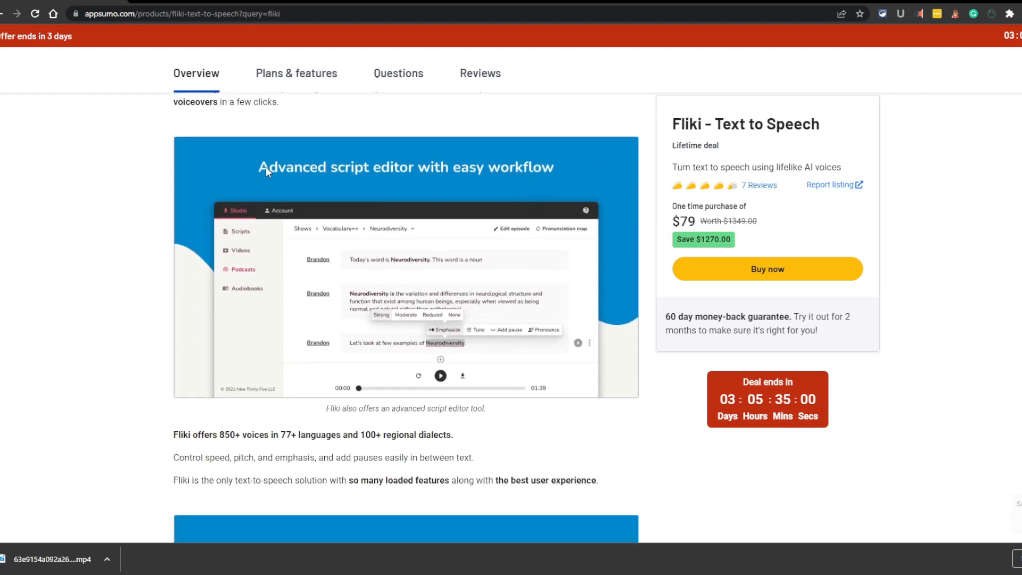
pyautogui.scroll(-4, 271, 171)
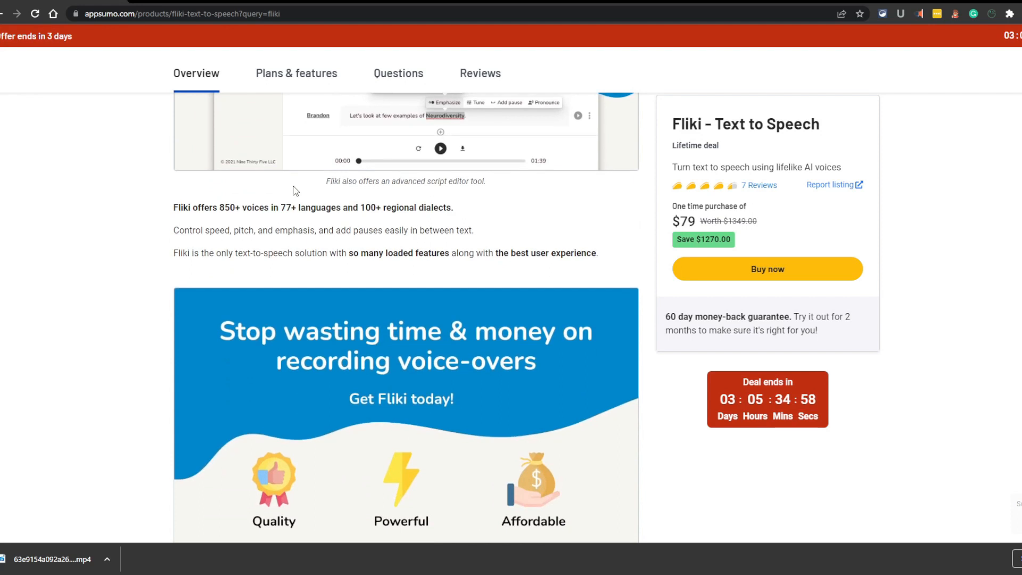
pyautogui.scroll(-2, 294, 190)
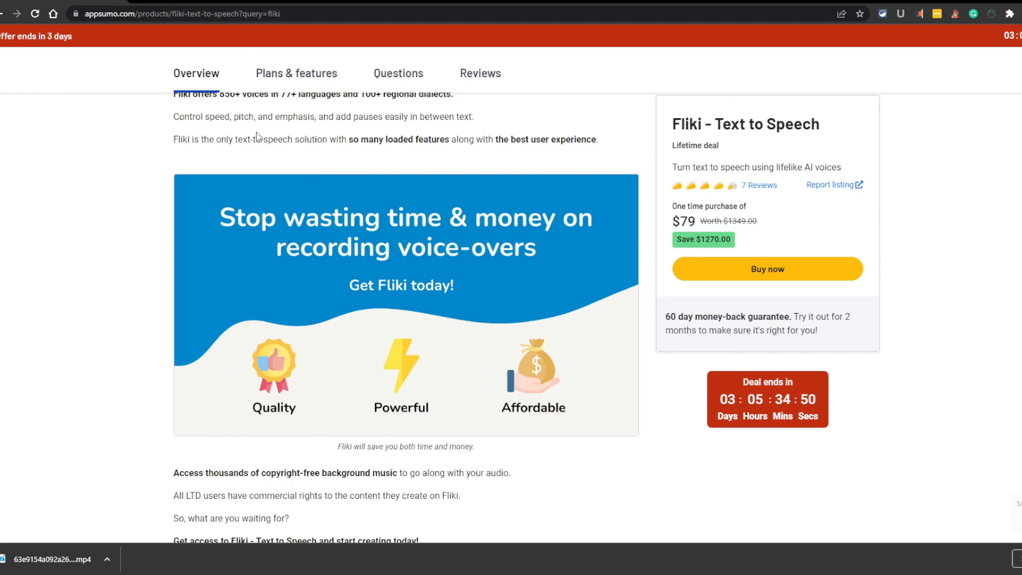
pyautogui.scroll(-5, 266, 131)
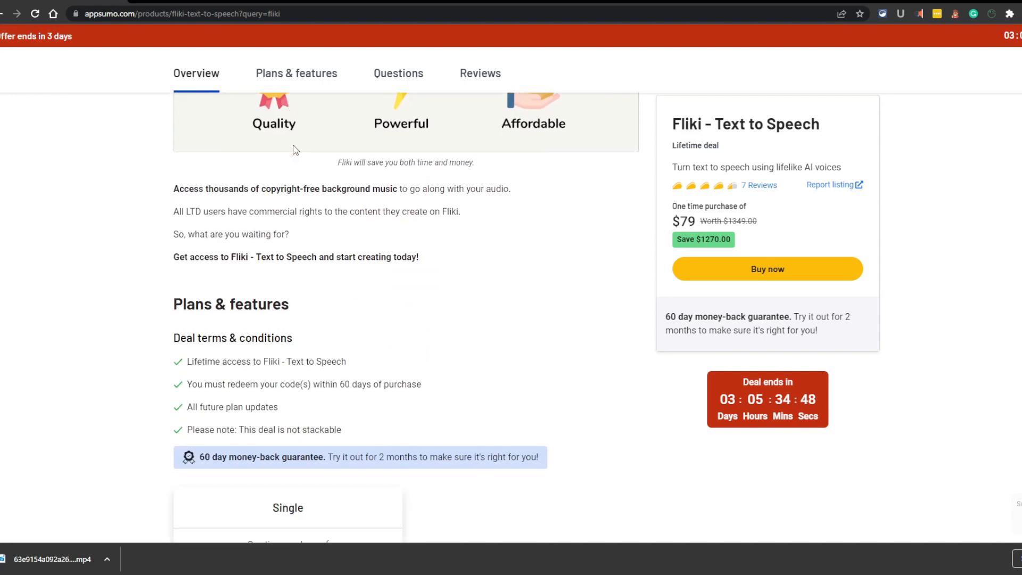
# Step: Review the deal terms and conditions, highlighting the lifetime access and "All future plan updates" lines
pyautogui.scroll(-2, 294, 151)
pyautogui.scroll(-1, 330, 255)
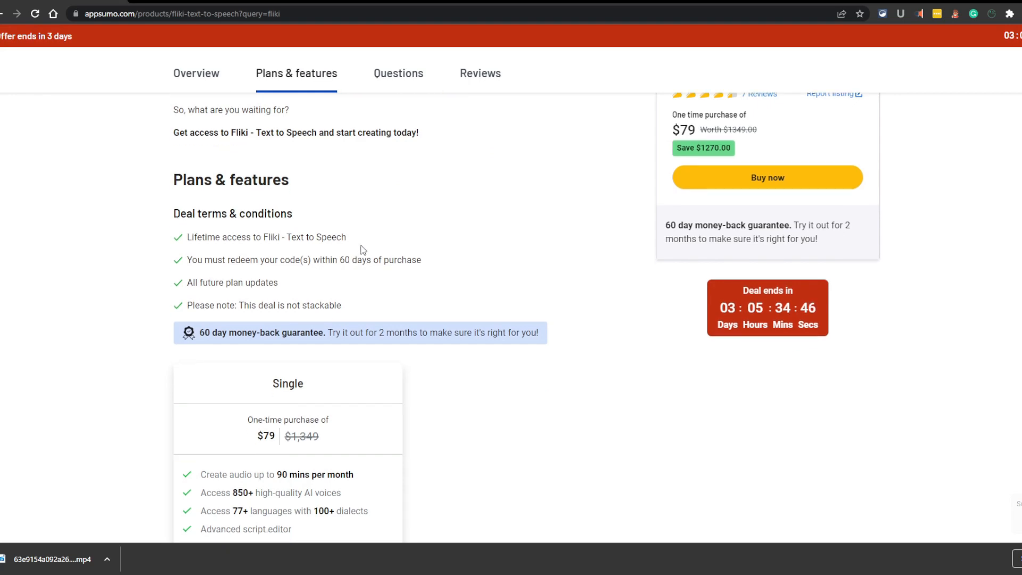
pyautogui.moveTo(348, 191); pyautogui.dragTo(193, 190)
pyautogui.click(374, 235)
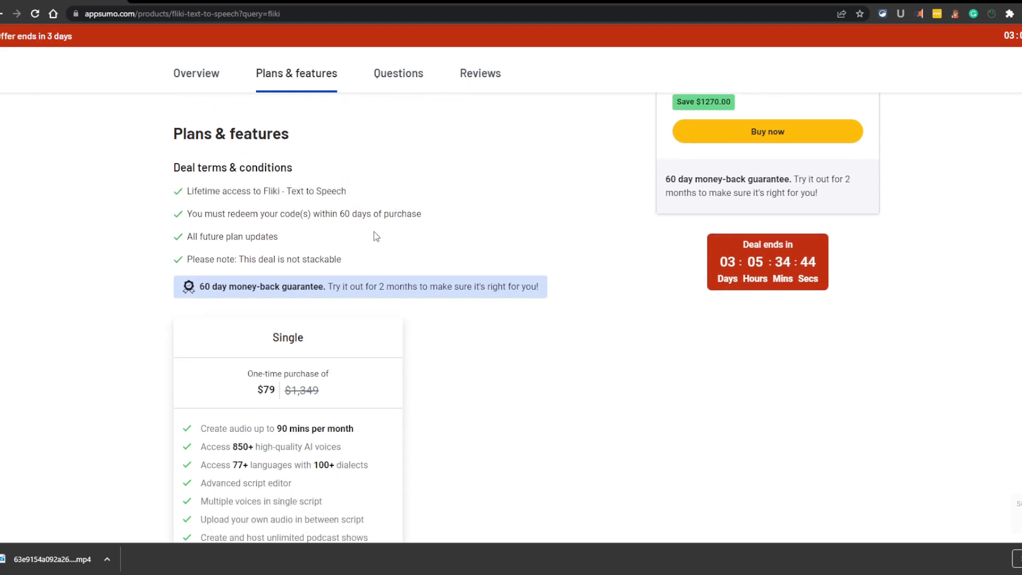
pyautogui.scroll(-3, 411, 264)
pyautogui.scroll(3, 420, 344)
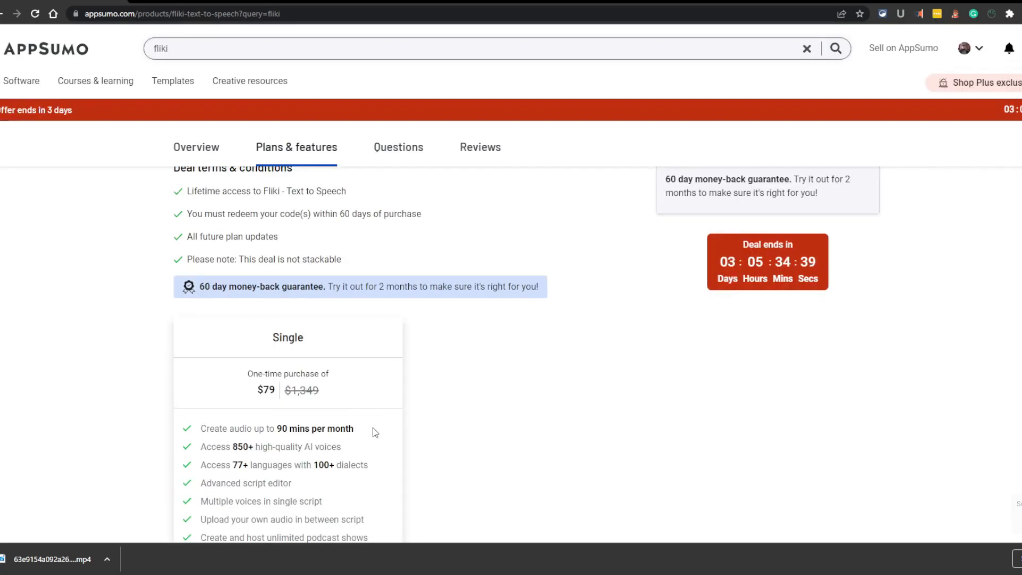
pyautogui.scroll(1, 467, 364)
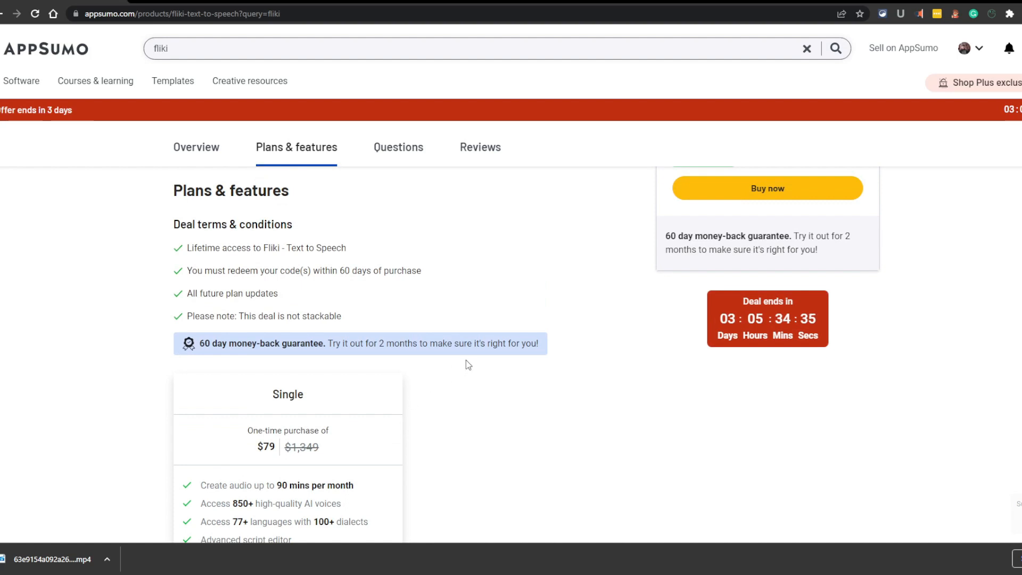
pyautogui.scroll(-1, 282, 244)
pyautogui.moveTo(287, 236); pyautogui.dragTo(187, 241)
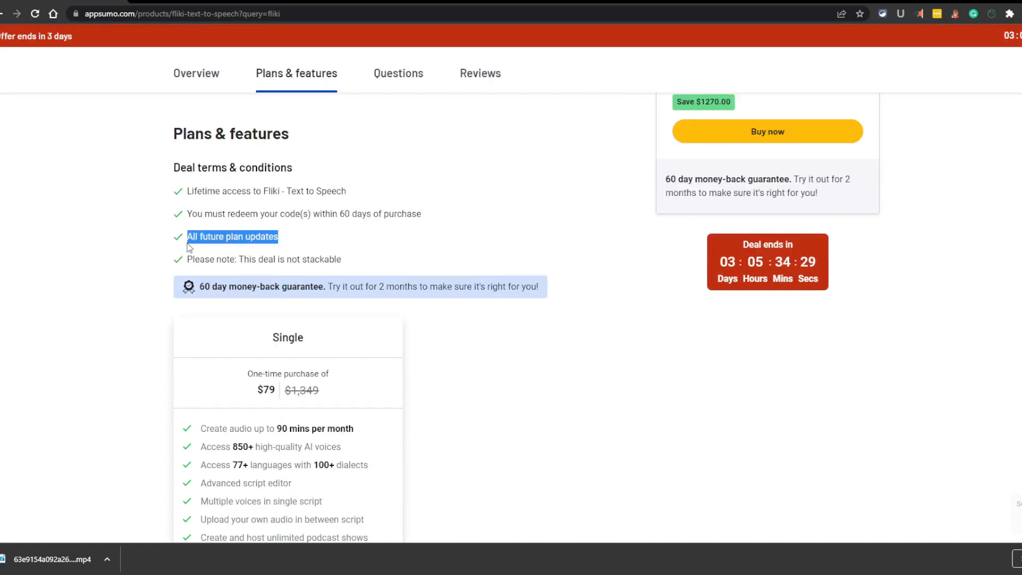
pyautogui.click(249, 234)
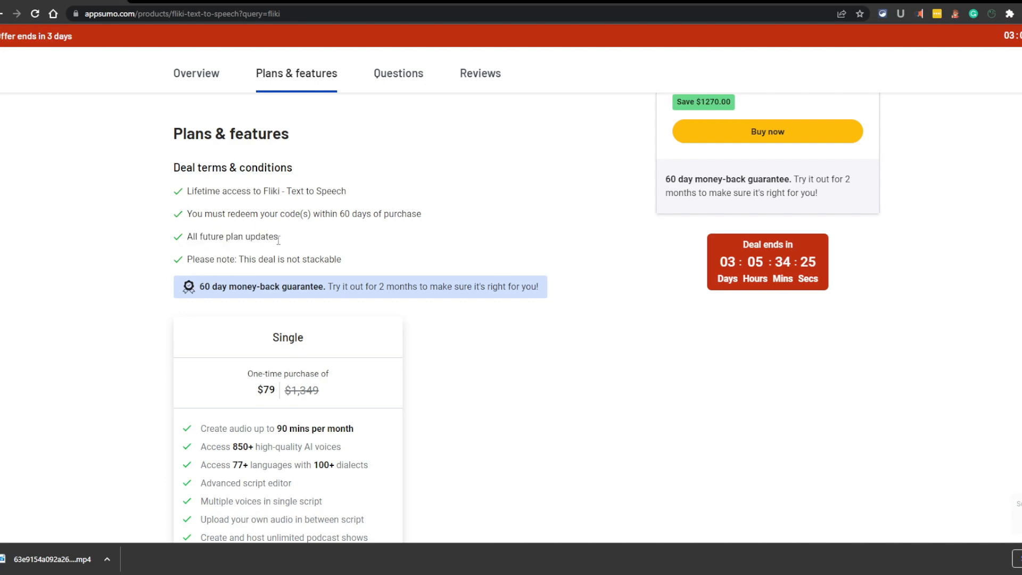
# Step: Examine the Single plan's monthly audio creation limit on the Text to Speech deal
pyautogui.moveTo(355, 429); pyautogui.dragTo(277, 432)
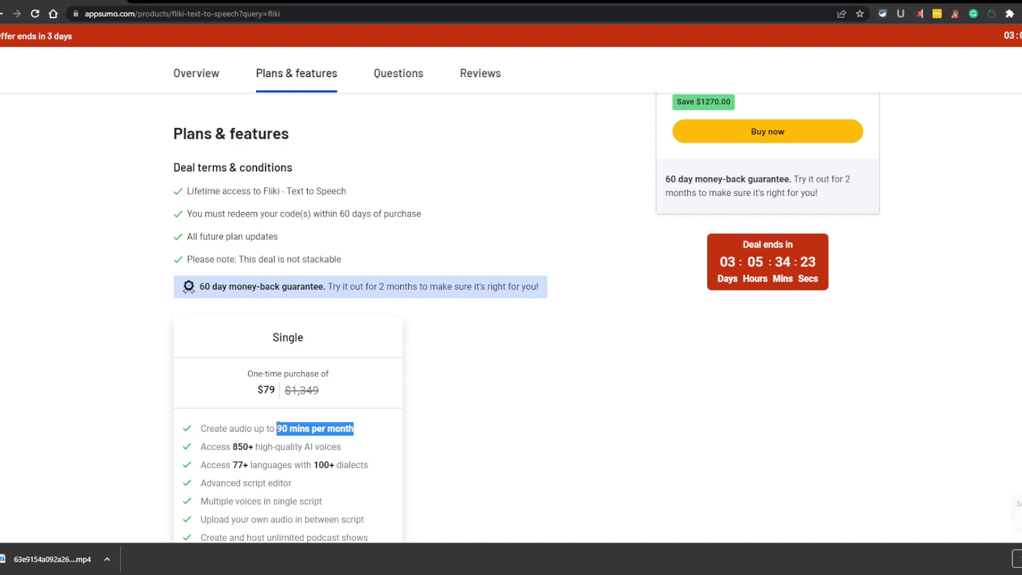
pyautogui.click(392, 391)
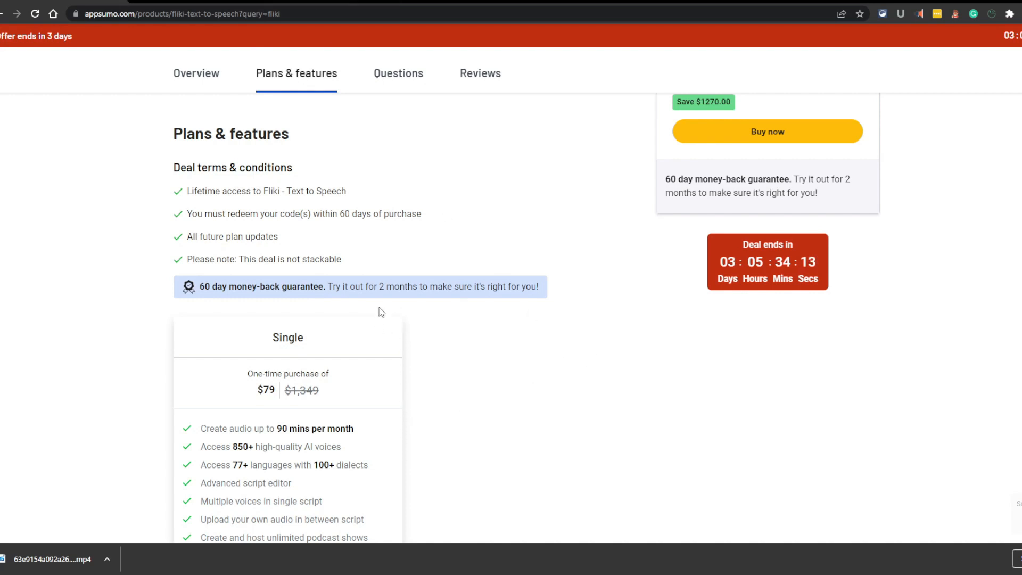
pyautogui.scroll(-2, 381, 310)
pyautogui.moveTo(377, 317); pyautogui.dragTo(184, 296)
pyautogui.click(388, 269)
pyautogui.scroll(3, 316, 271)
# Step: Go to the fliki.ai pricing page and highlight the Basic plan's name and monthly audio allowance
pyautogui.click(296, 299)
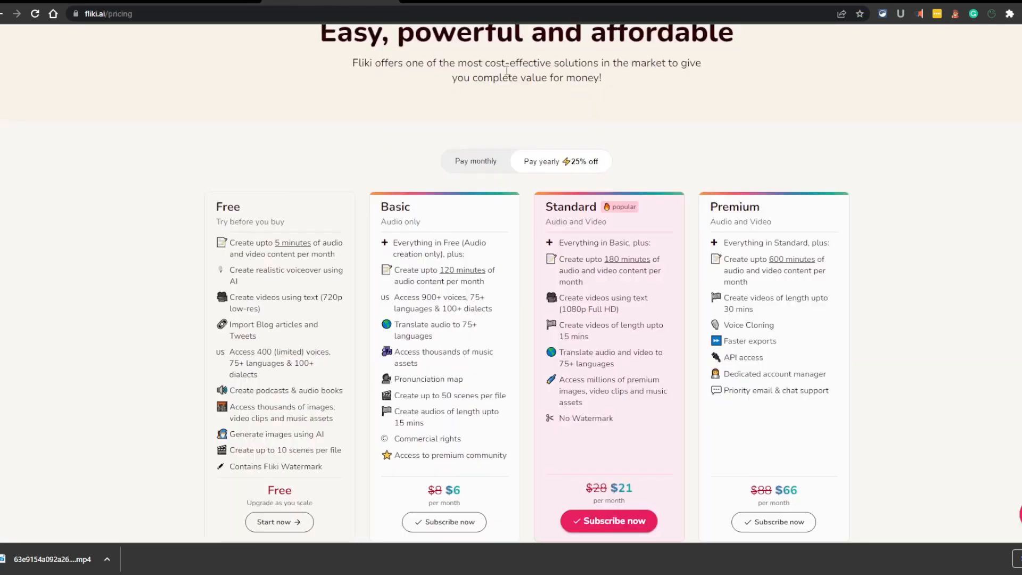
pyautogui.scroll(-2, 454, 182)
pyautogui.doubleClick(391, 183)
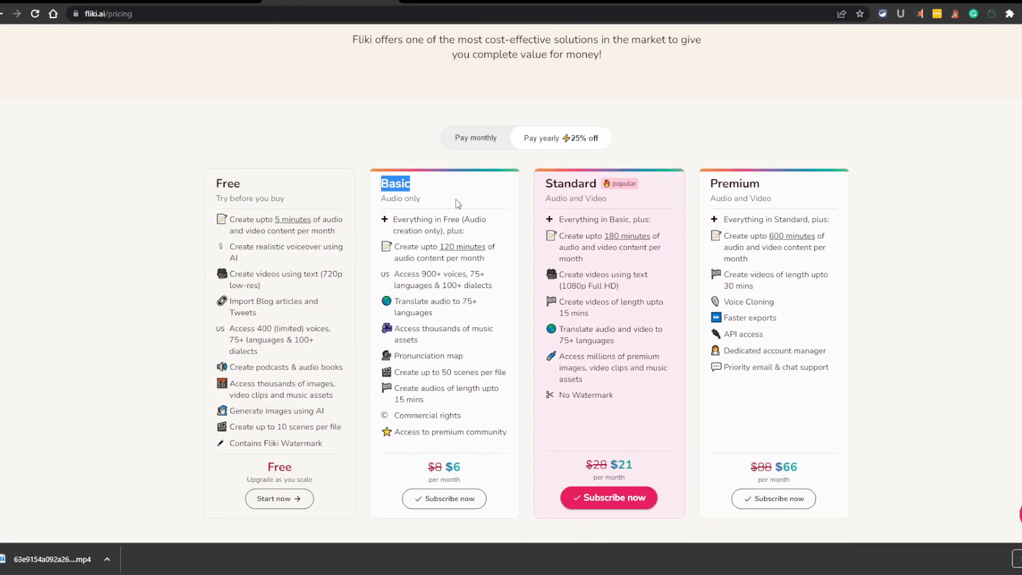
pyautogui.click(491, 214)
pyautogui.moveTo(498, 247); pyautogui.dragTo(438, 249)
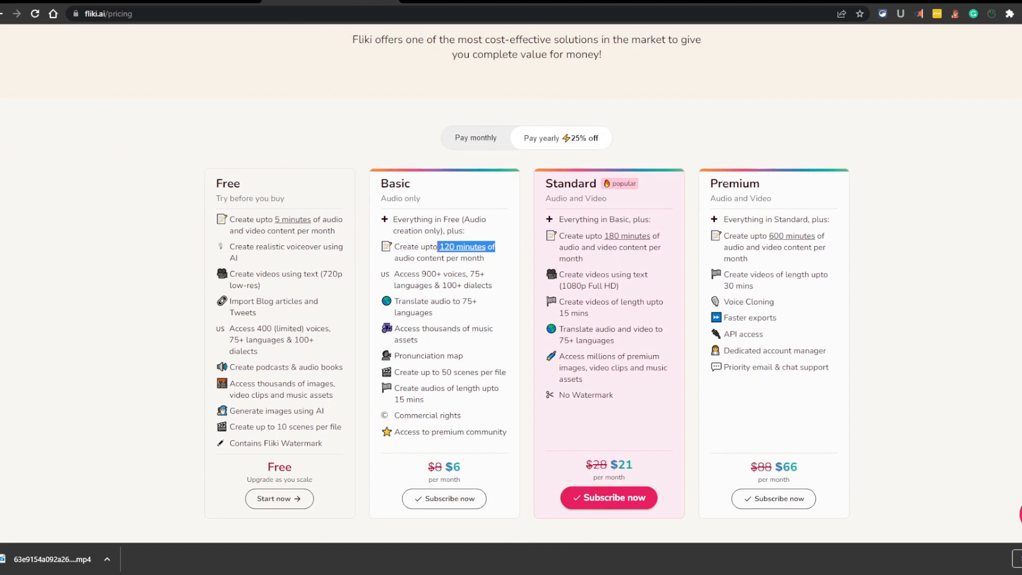
pyautogui.click(454, 196)
# Step: Return to the AppSumo Text to Speech deal and highlight the "All future plan updates" term
pyautogui.click(181, 2)
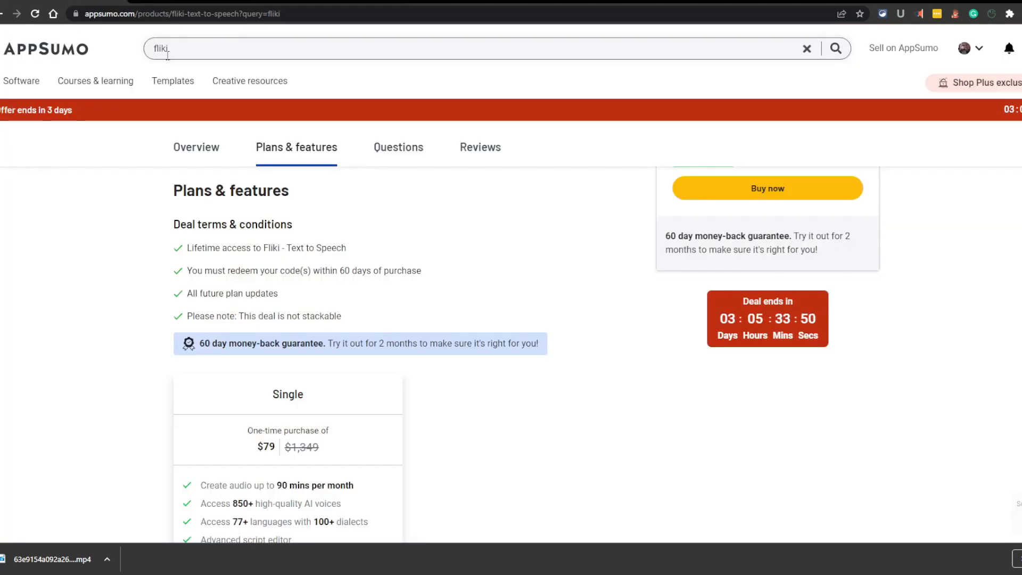
pyautogui.scroll(-3, 299, 216)
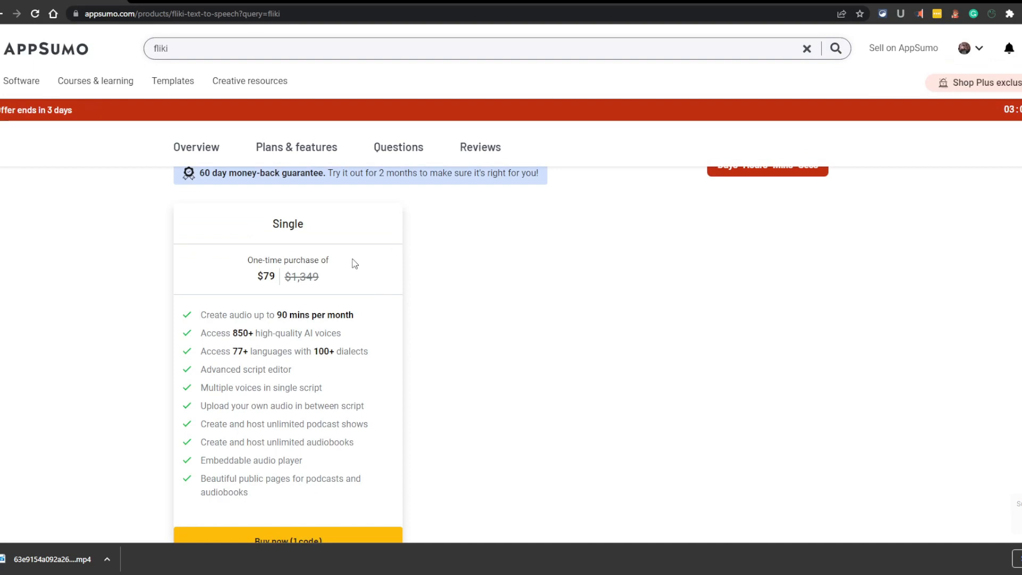
pyautogui.scroll(5, 354, 266)
pyautogui.moveTo(286, 416); pyautogui.dragTo(180, 403)
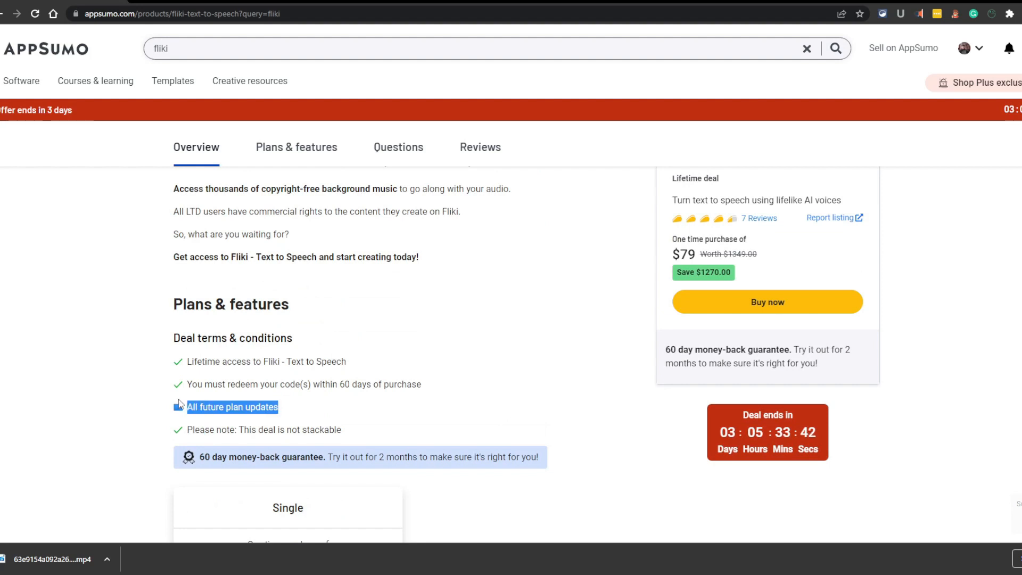
pyautogui.scroll(-2, 281, 407)
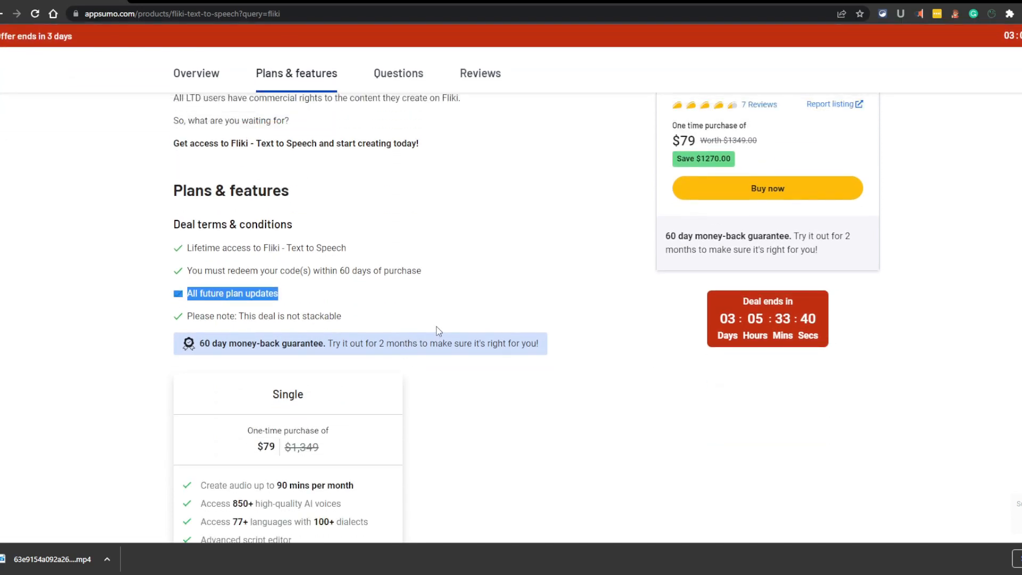
pyautogui.click(438, 325)
# Step: Review the Single plan's feature list, highlighting the advanced script editor entry
pyautogui.scroll(-5, 436, 317)
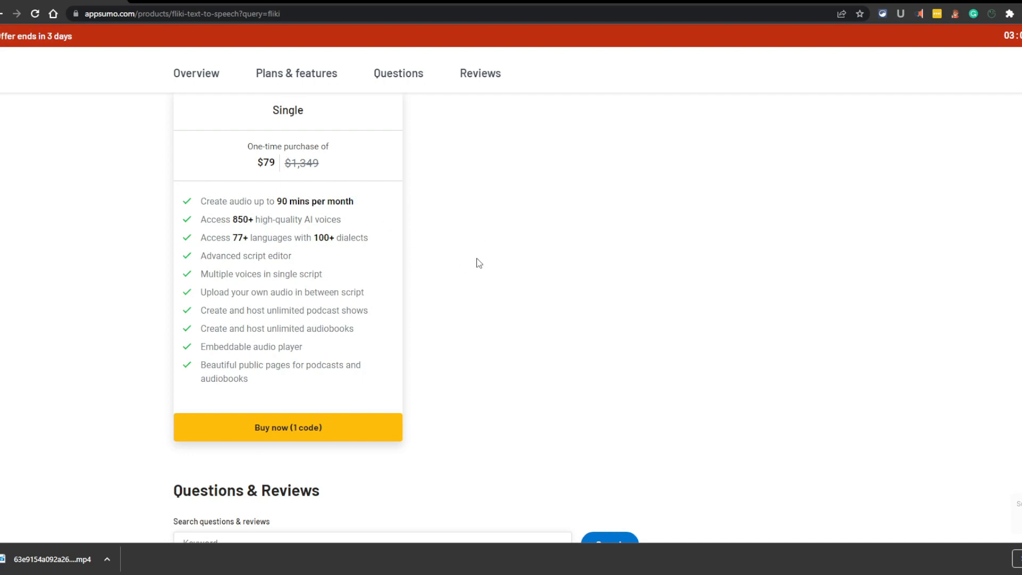
pyautogui.scroll(-1, 462, 269)
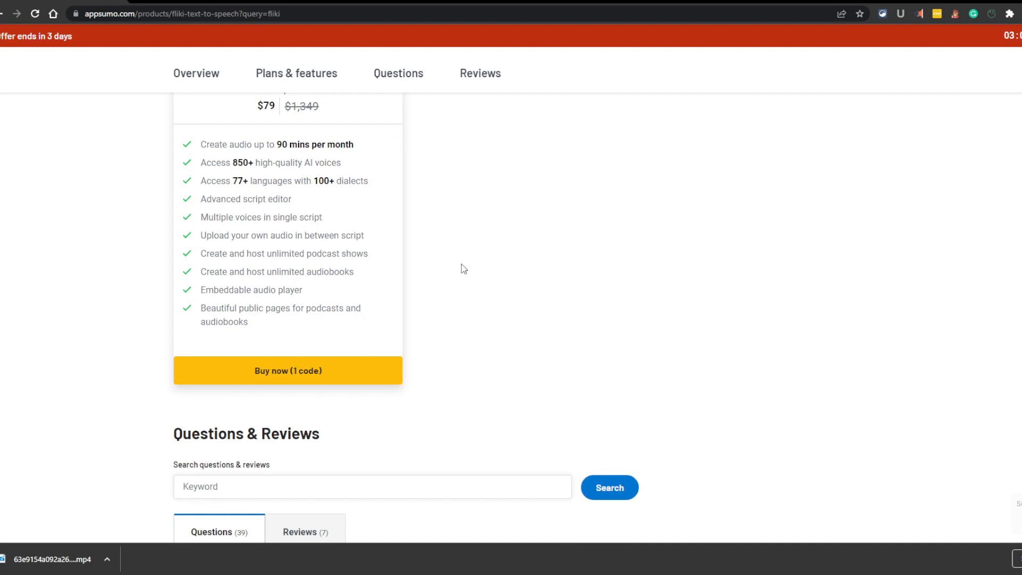
pyautogui.moveTo(292, 199); pyautogui.dragTo(201, 201)
pyautogui.click(246, 196)
pyautogui.tripleClick(248, 196)
pyautogui.click(338, 202)
pyautogui.moveTo(292, 199); pyautogui.dragTo(258, 196)
pyautogui.click(322, 200)
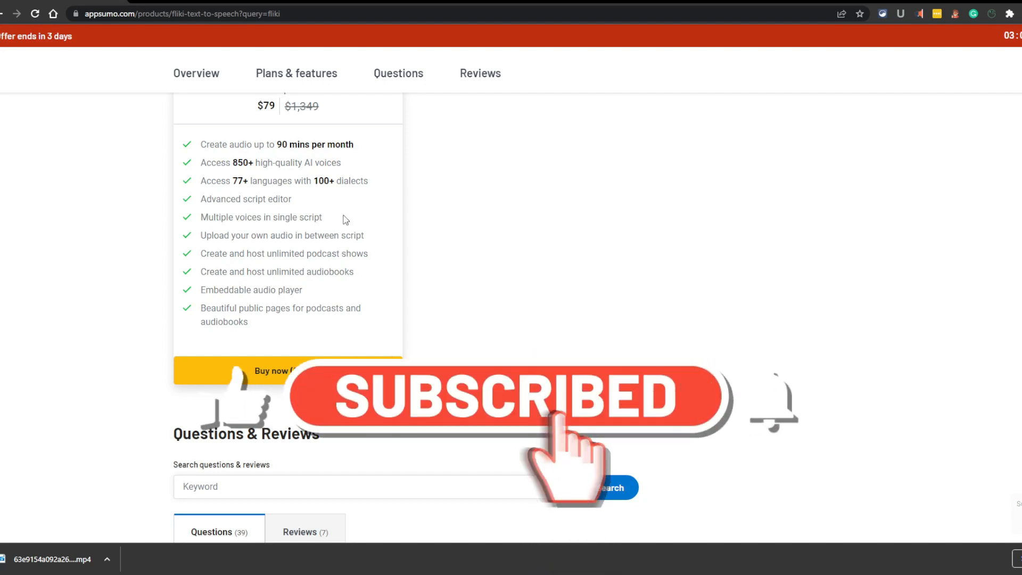
# Step: Examine the Single plan's entry on uploading your own audio in between the script
pyautogui.scroll(-1, 365, 212)
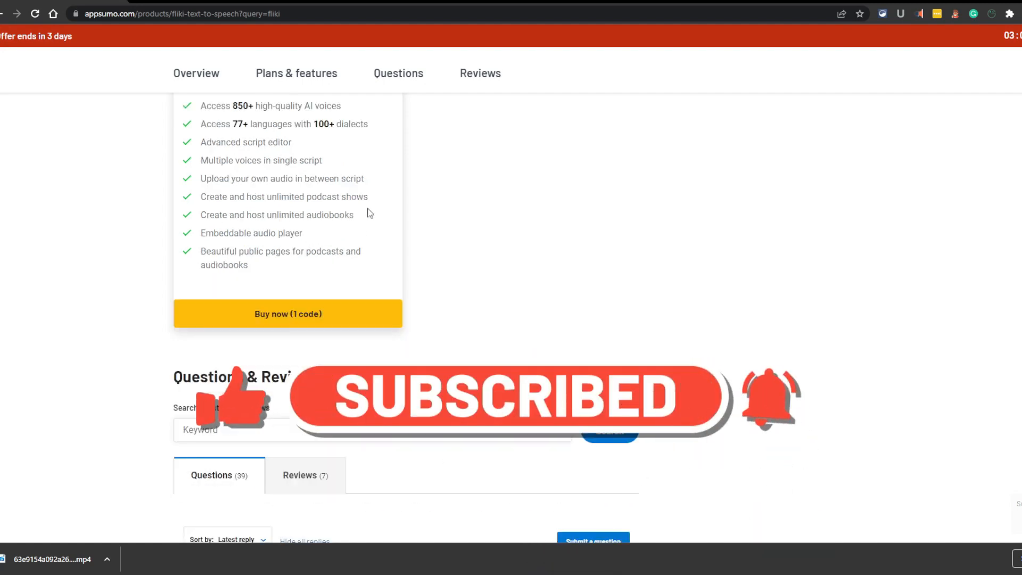
pyautogui.moveTo(379, 180); pyautogui.dragTo(302, 178)
pyautogui.click(363, 179)
pyautogui.click(347, 174)
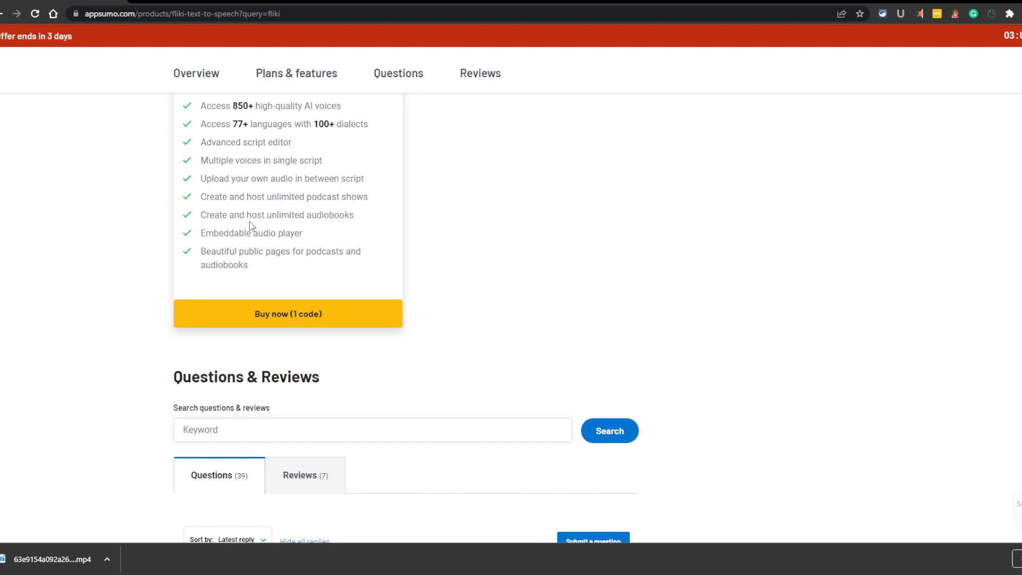
# Step: Highlight the Single plan's podcast hosting, audiobook hosting and embeddable audio player entries while reading them
pyautogui.moveTo(365, 218); pyautogui.dragTo(203, 195)
pyautogui.click(371, 199)
pyautogui.moveTo(355, 221); pyautogui.dragTo(237, 213)
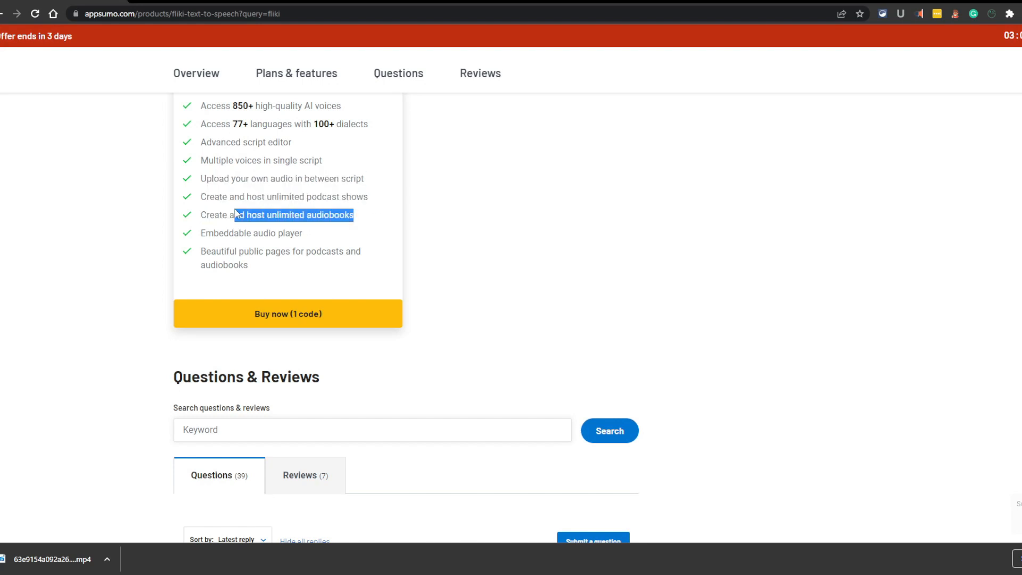
pyautogui.click(334, 211)
pyautogui.moveTo(310, 234); pyautogui.dragTo(202, 232)
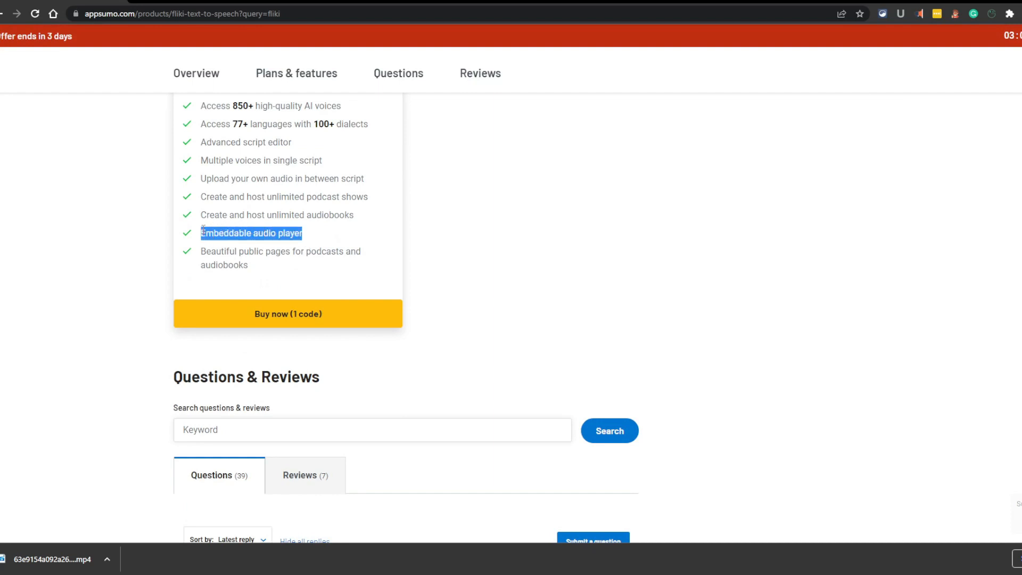
pyautogui.click(276, 231)
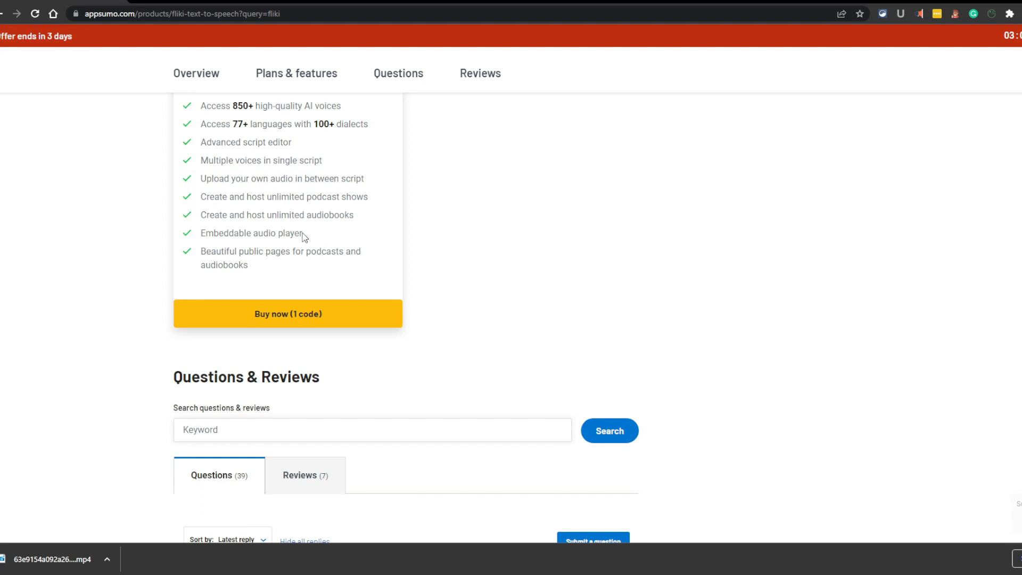
pyautogui.moveTo(303, 235); pyautogui.dragTo(201, 234)
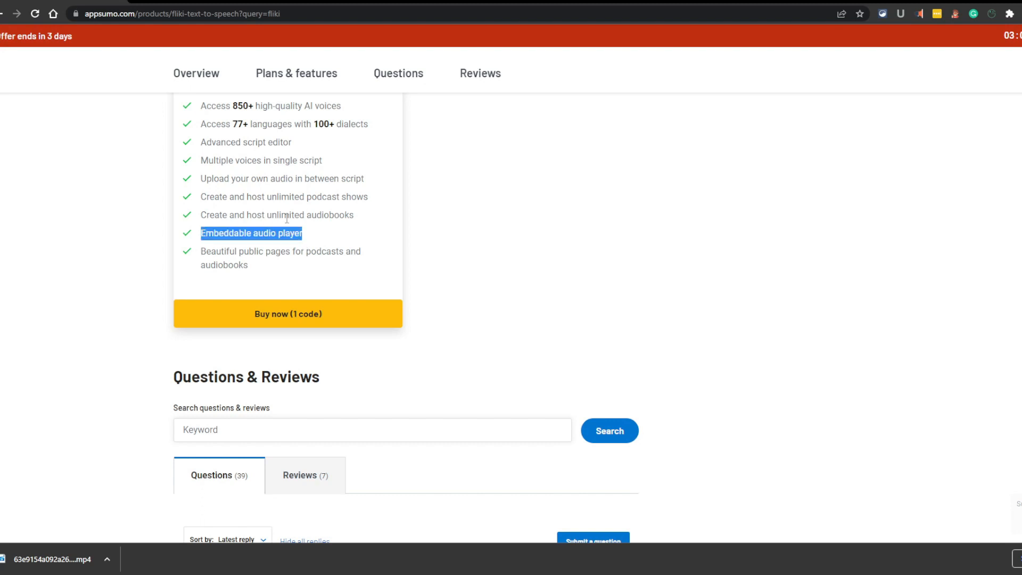
pyautogui.click(286, 233)
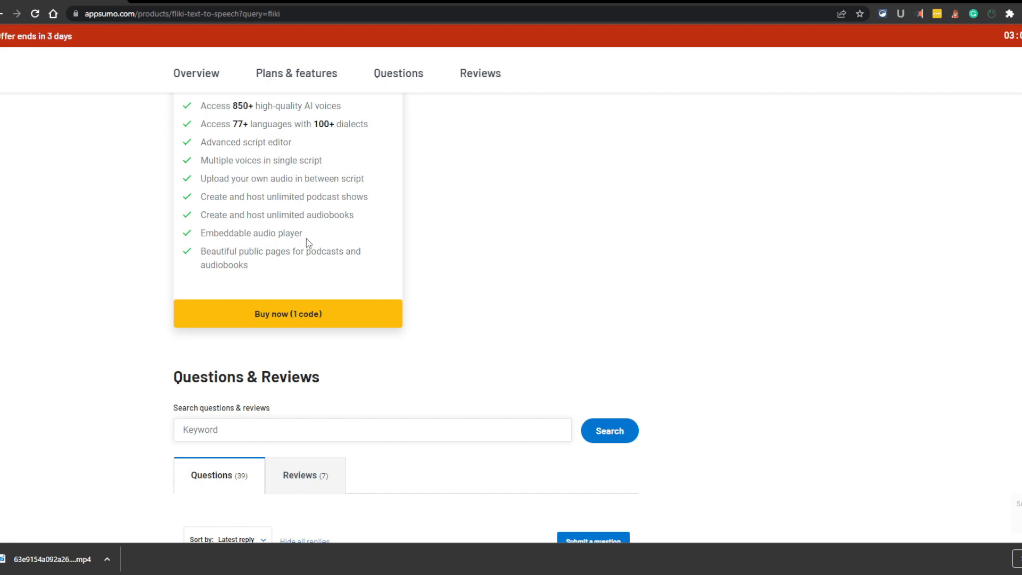
# Step: Switch to the text-to-video Fliki deal page and bring up its plans and features section
pyautogui.scroll(2, 308, 237)
pyautogui.click(176, 1)
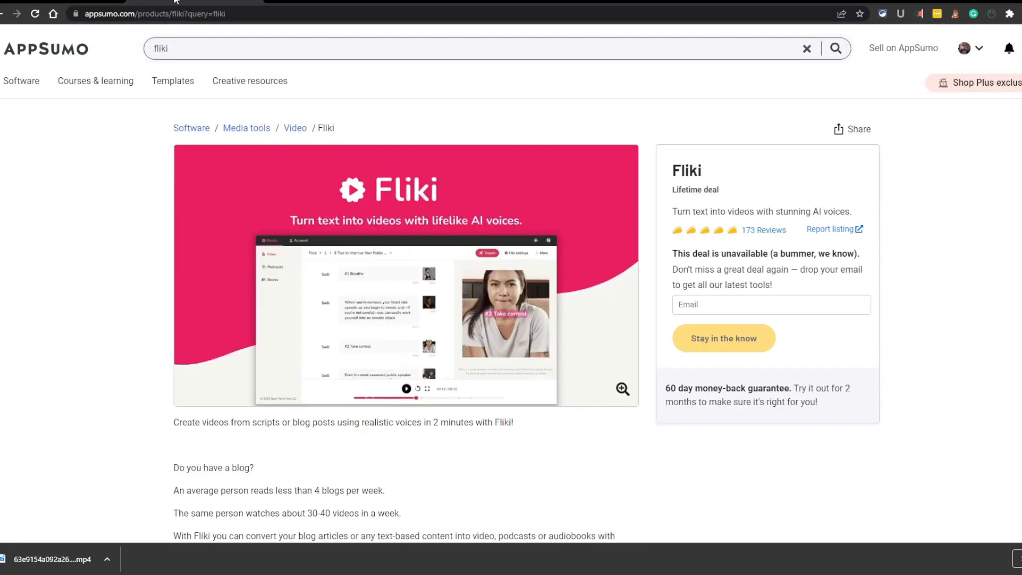
pyautogui.scroll(-15, 417, 328)
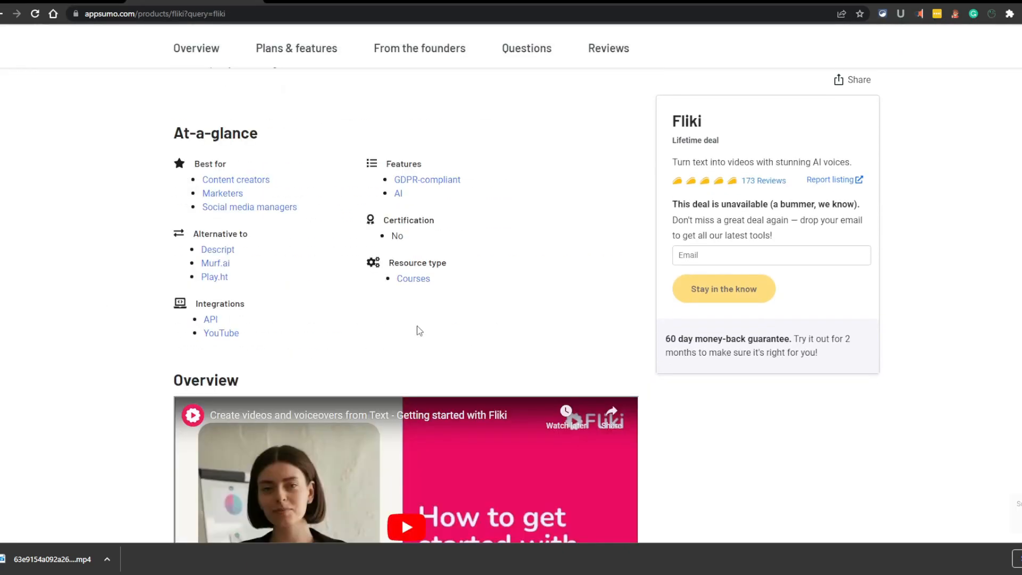
pyautogui.scroll(-20, 419, 330)
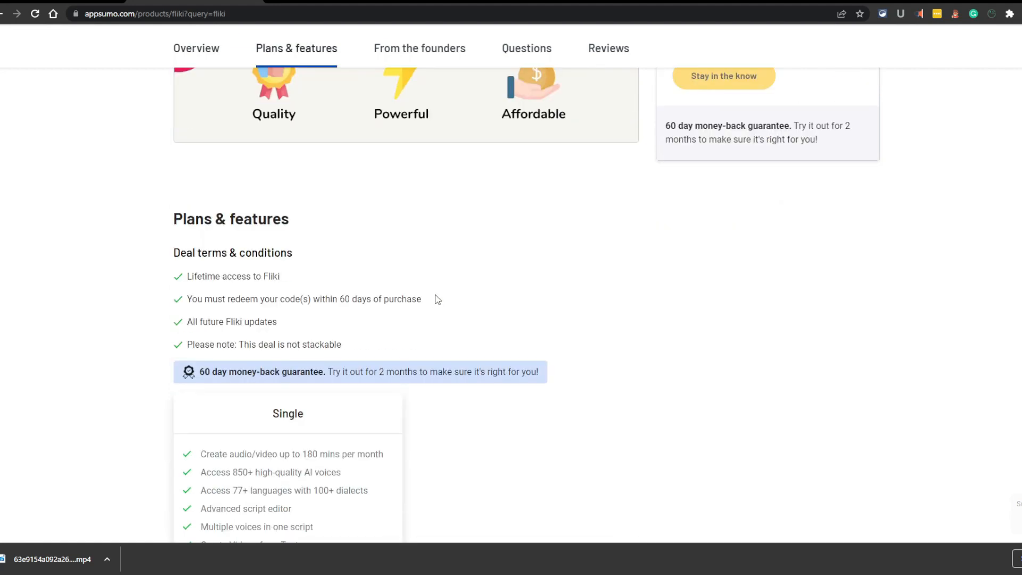
# Step: Review the text-to-video deal's Single plan features, highlighting the entry on converting blog articles to video
pyautogui.scroll(1, 436, 299)
pyautogui.moveTo(335, 472); pyautogui.dragTo(187, 467)
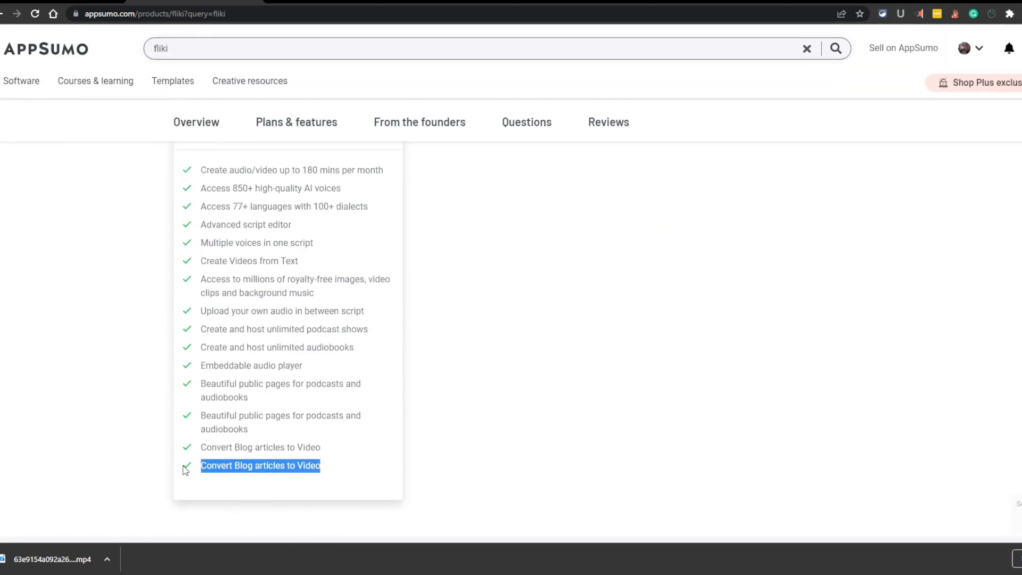
pyautogui.scroll(1, 374, 447)
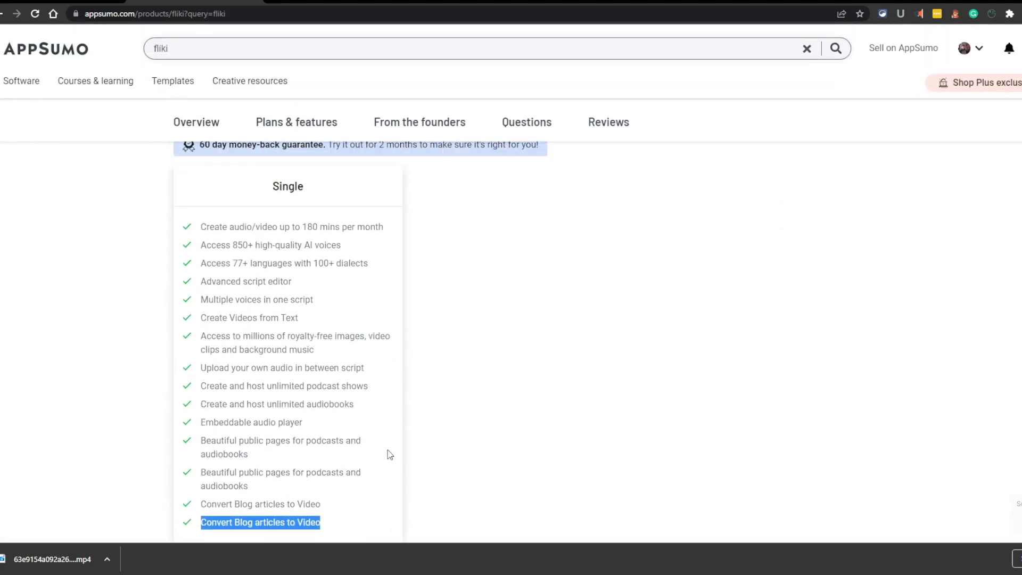
pyautogui.click(385, 461)
pyautogui.scroll(8, 389, 359)
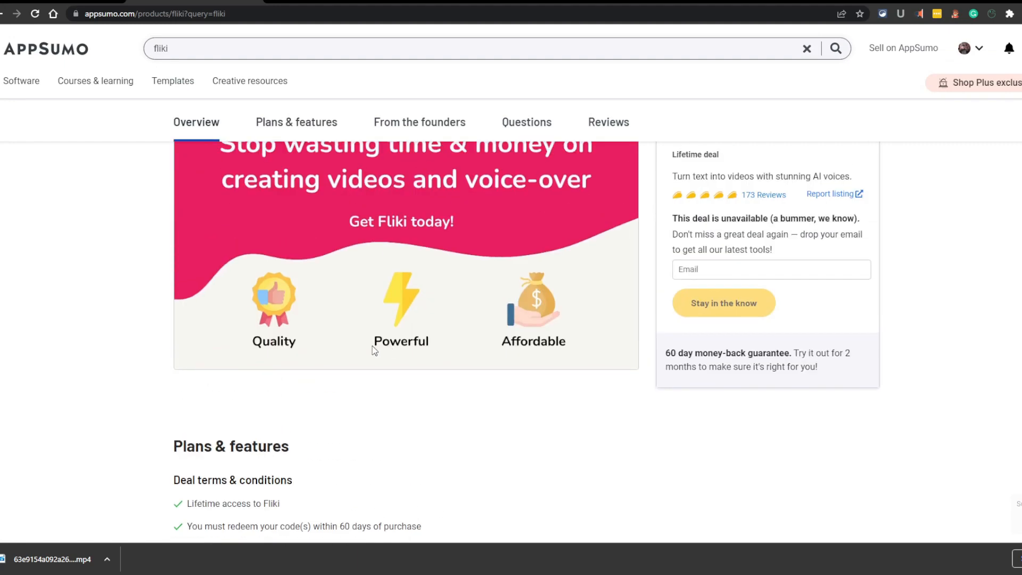
# Step: Return to the Text to Speech deal and highlight its public podcast and audiobook pages entry and monthly audio allowance
pyautogui.click(80, 1)
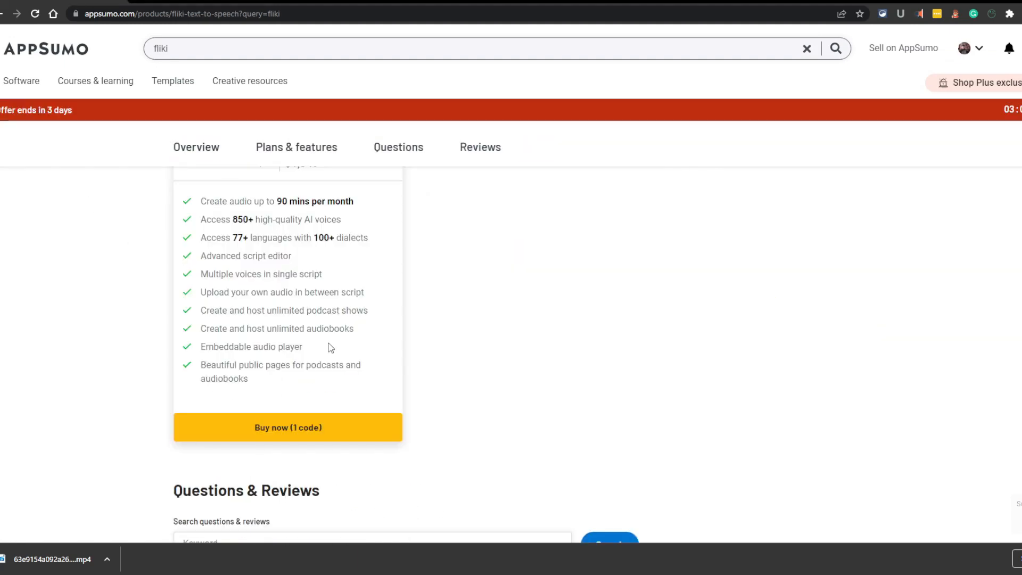
pyautogui.scroll(1, 387, 372)
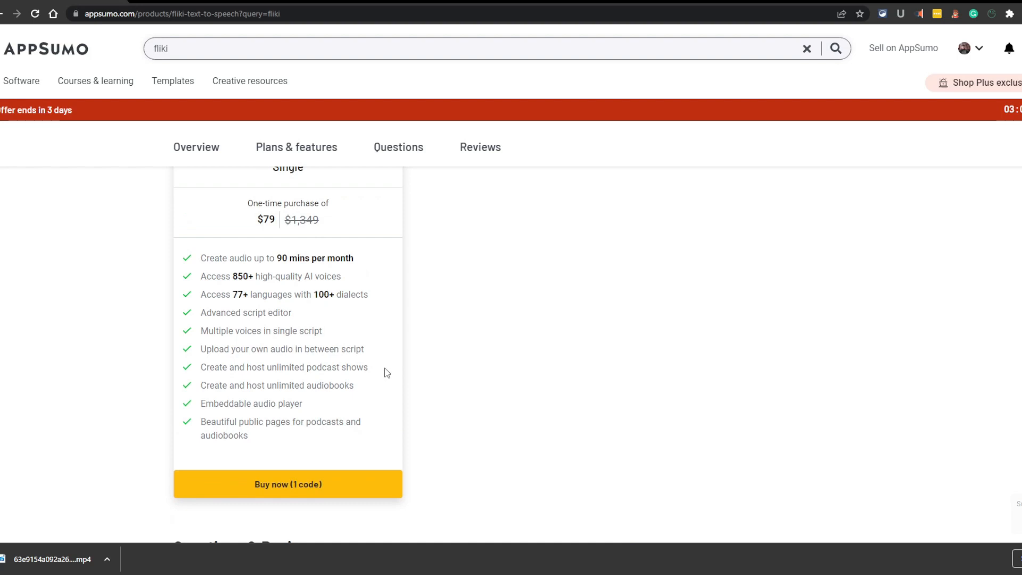
pyautogui.scroll(-1, 387, 372)
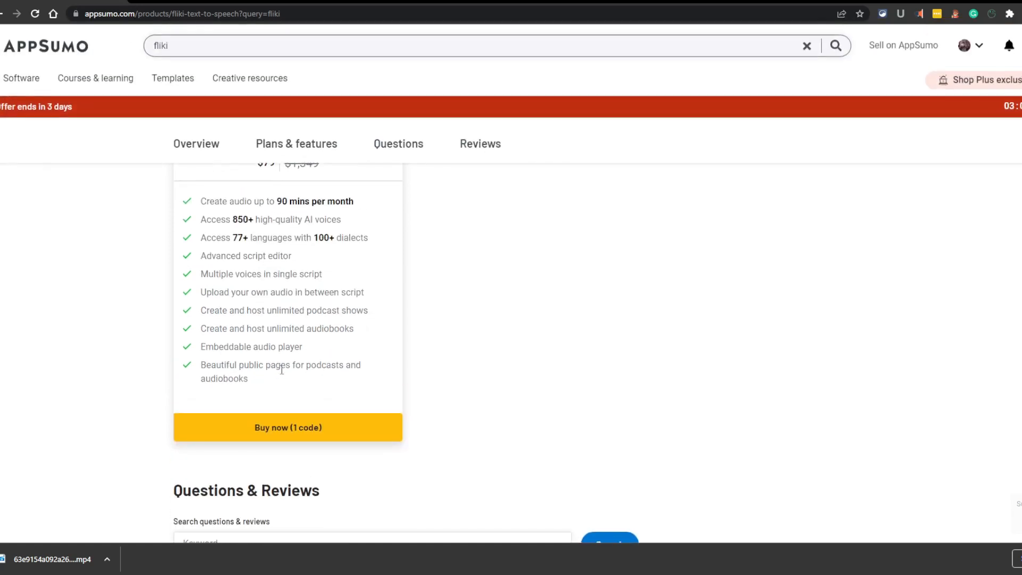
pyautogui.moveTo(249, 379); pyautogui.dragTo(203, 365)
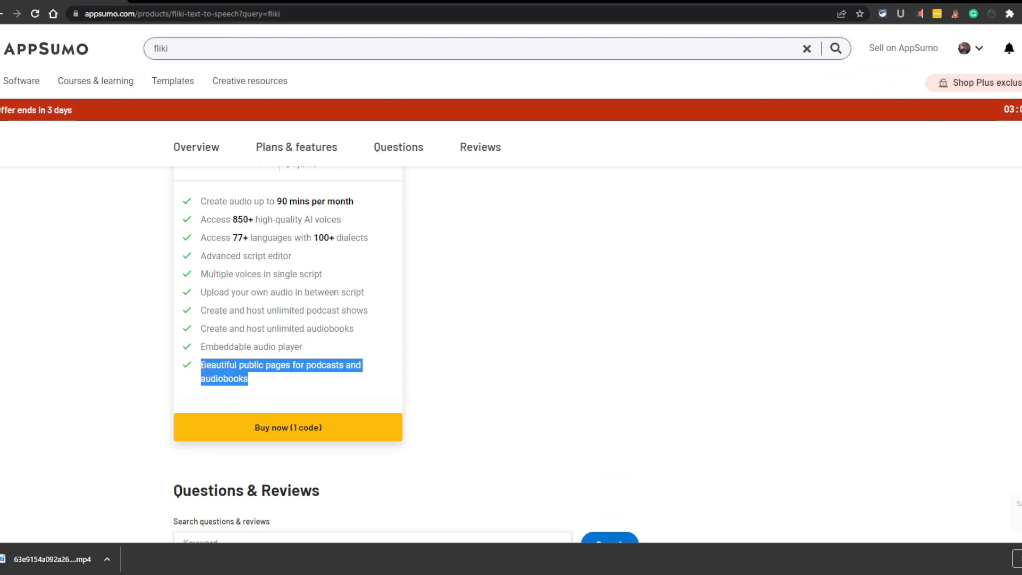
pyautogui.click(275, 361)
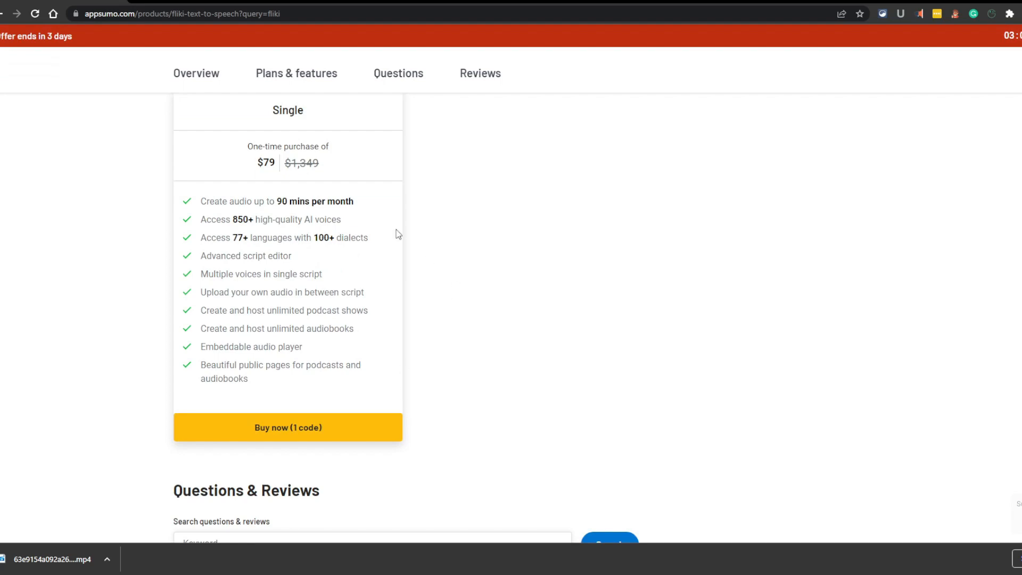
pyautogui.moveTo(356, 201); pyautogui.dragTo(276, 201)
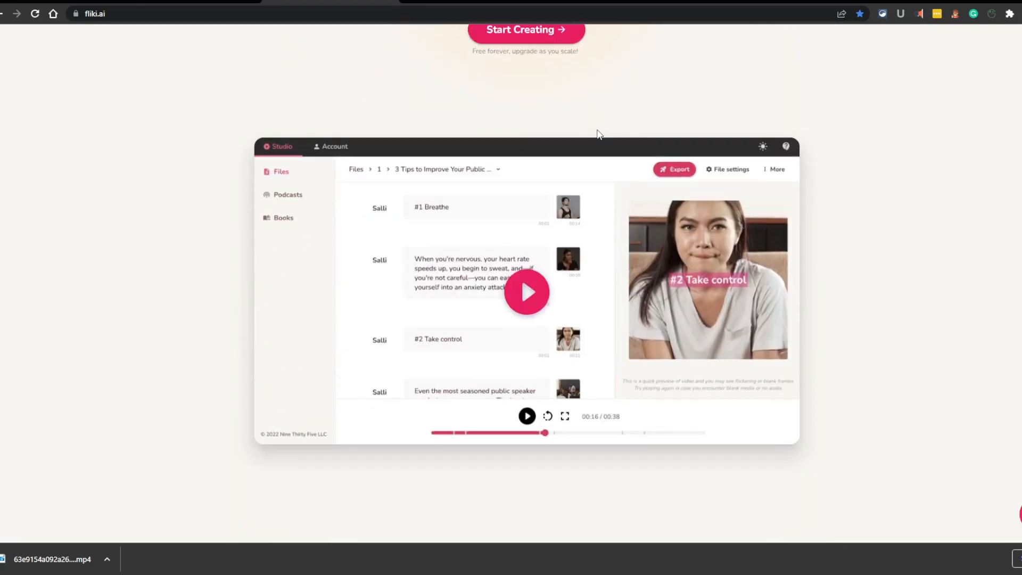
# Step: Skim the Fliki homepage as far as the sections on blog-to-video conversion and lifelike voices
pyautogui.scroll(-4, 599, 130)
pyautogui.scroll(-6, 607, 290)
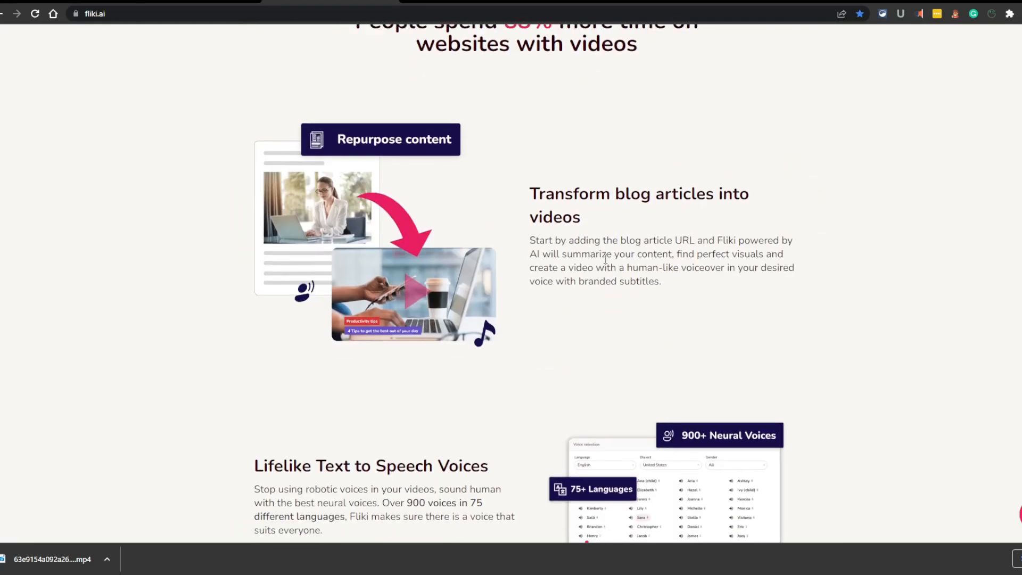
pyautogui.scroll(10, 605, 259)
# Step: Open the Rytr website, rytr.me, in a separate browser tab
pyautogui.click(545, 0)
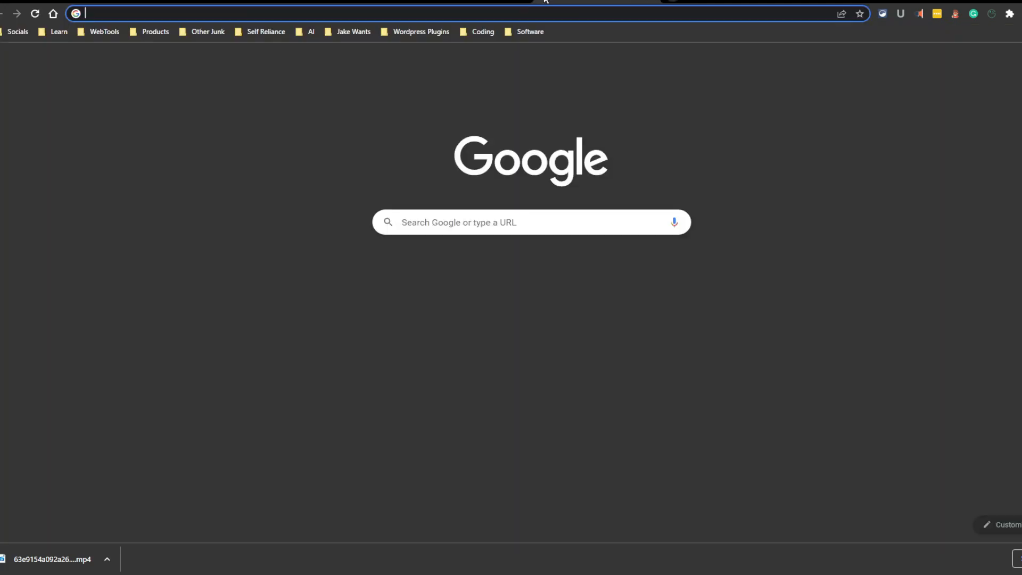
pyautogui.write('ryt')
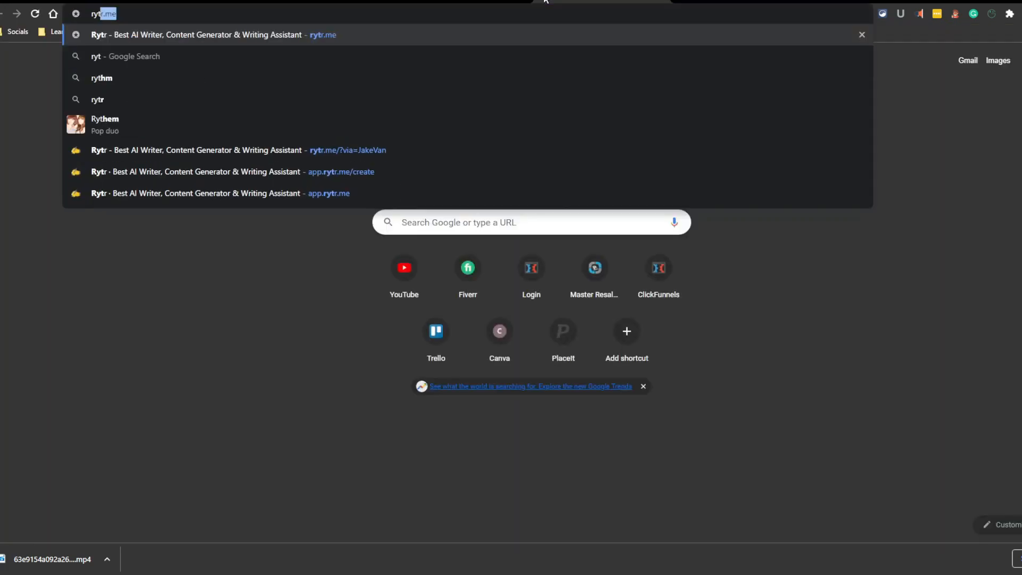
pyautogui.press('Return')
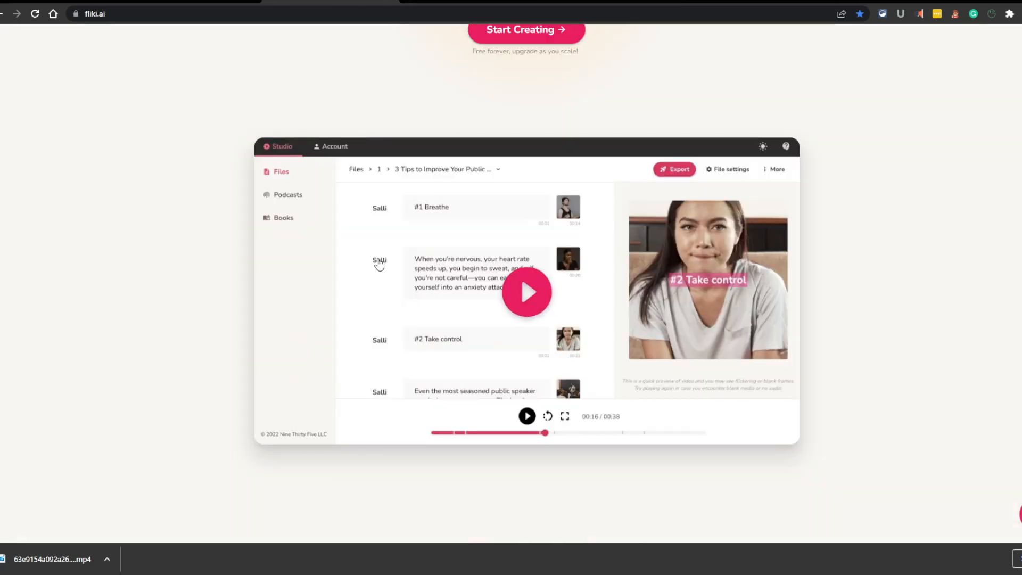
# Step: Look through the whole Fliki homepage, including its content repurposing and text-to-speech voice features
pyautogui.scroll(-10, 379, 264)
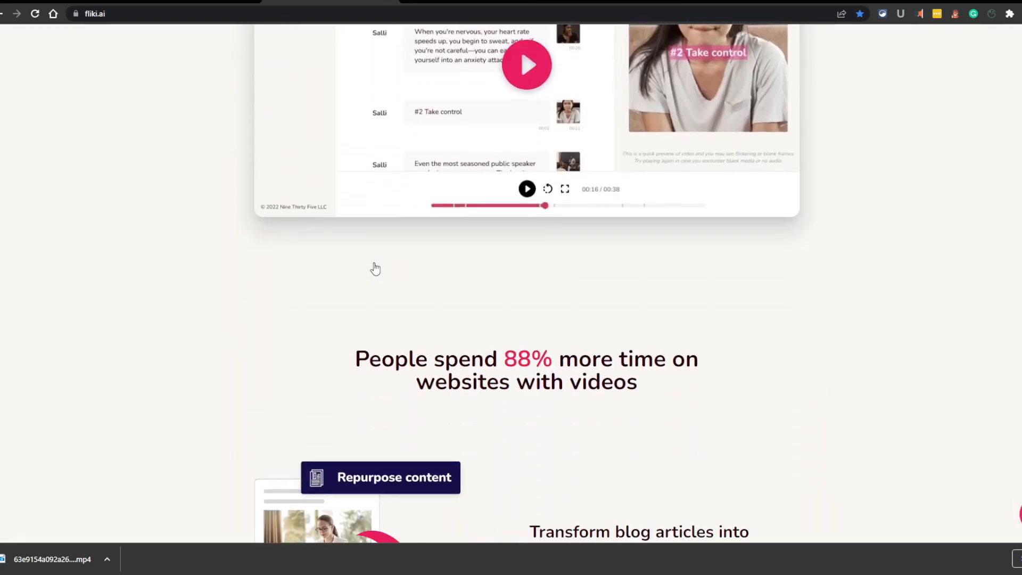
pyautogui.scroll(-2, 376, 241)
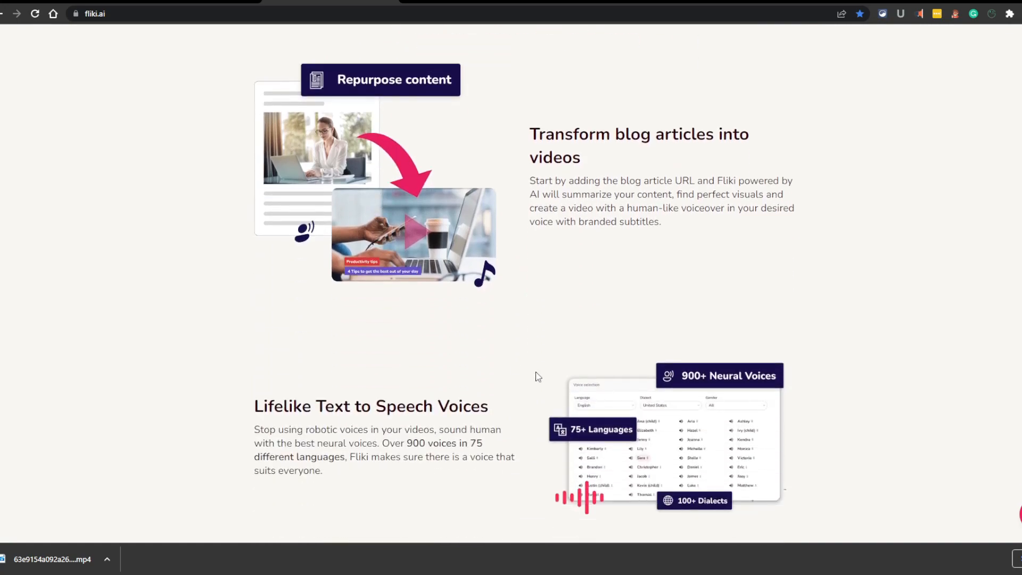
pyautogui.scroll(-10, 538, 376)
pyautogui.scroll(-10, 559, 362)
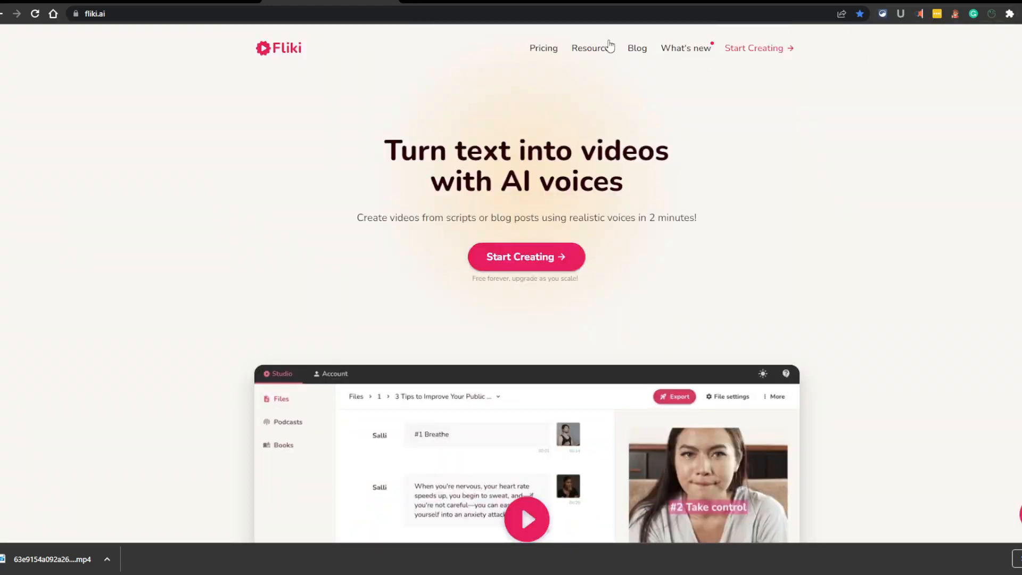
# Step: Open Fliki's pricing page, glance at the Rytr site, and highlight the Free plan's name in the plan comparison
pyautogui.click(543, 47)
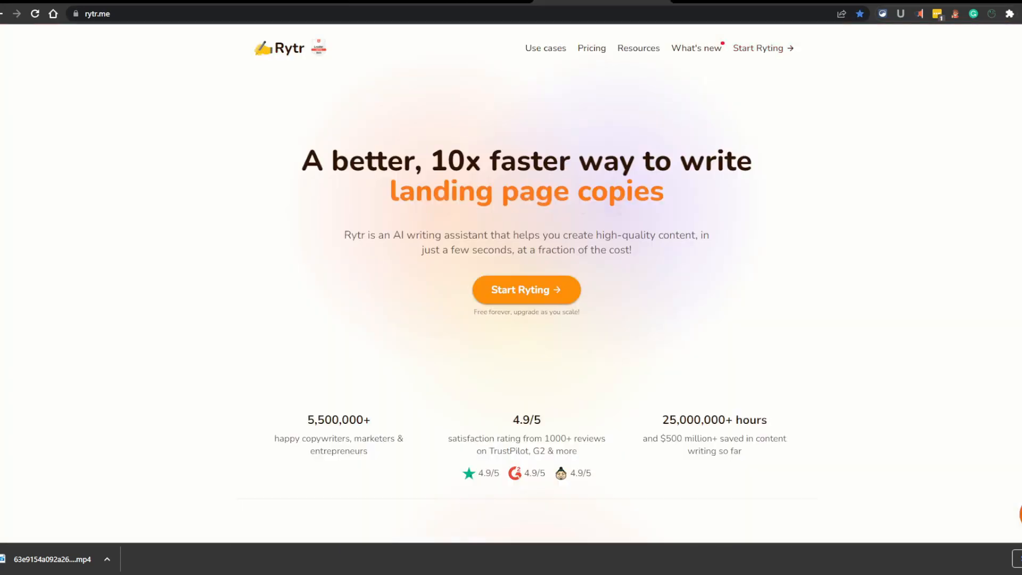
pyautogui.click(601, 2)
pyautogui.click(463, 2)
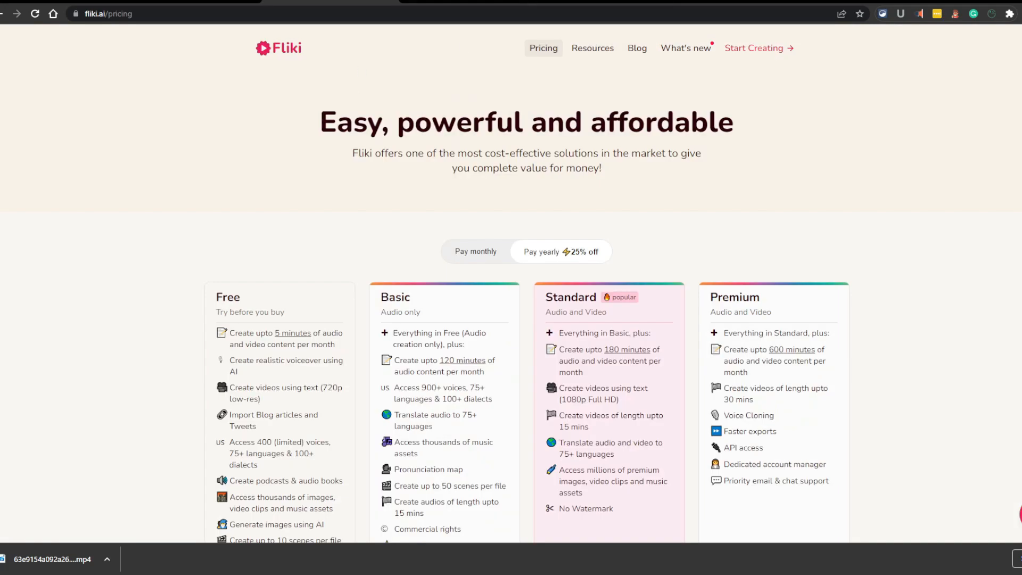
pyautogui.scroll(-3, 322, 134)
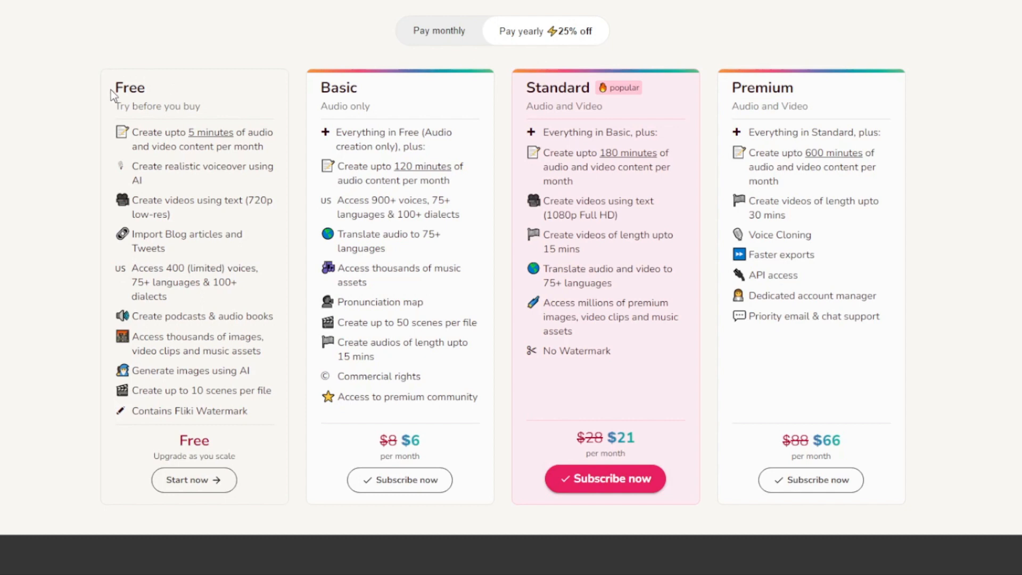
pyautogui.moveTo(110, 89); pyautogui.dragTo(154, 89)
pyautogui.click(183, 29)
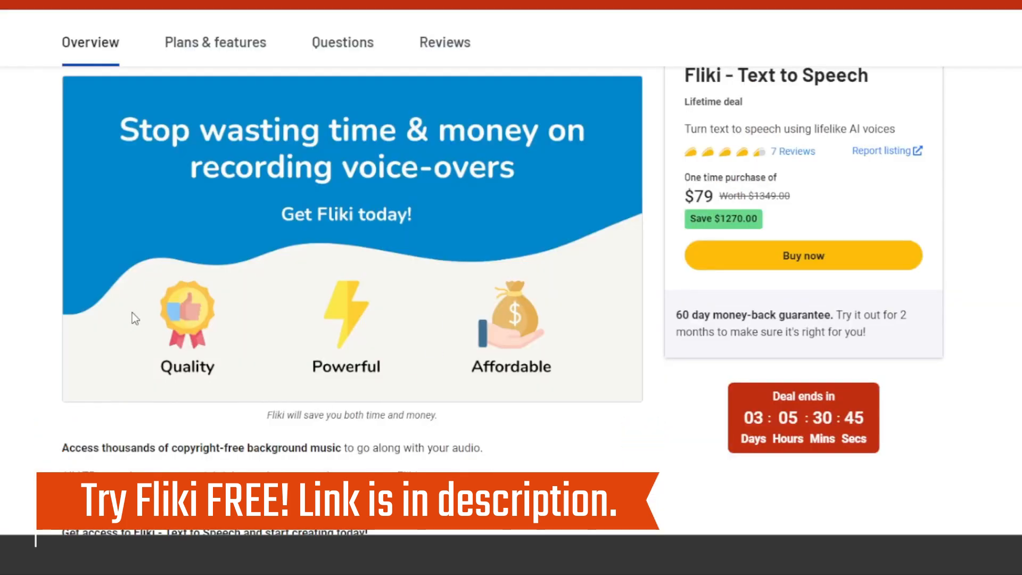
# Step: Check the Text to Speech deal overview on AppSumo, and highlight the Standard and Basic plan names on Fliki's pricing page
pyautogui.scroll(-5, 209, 327)
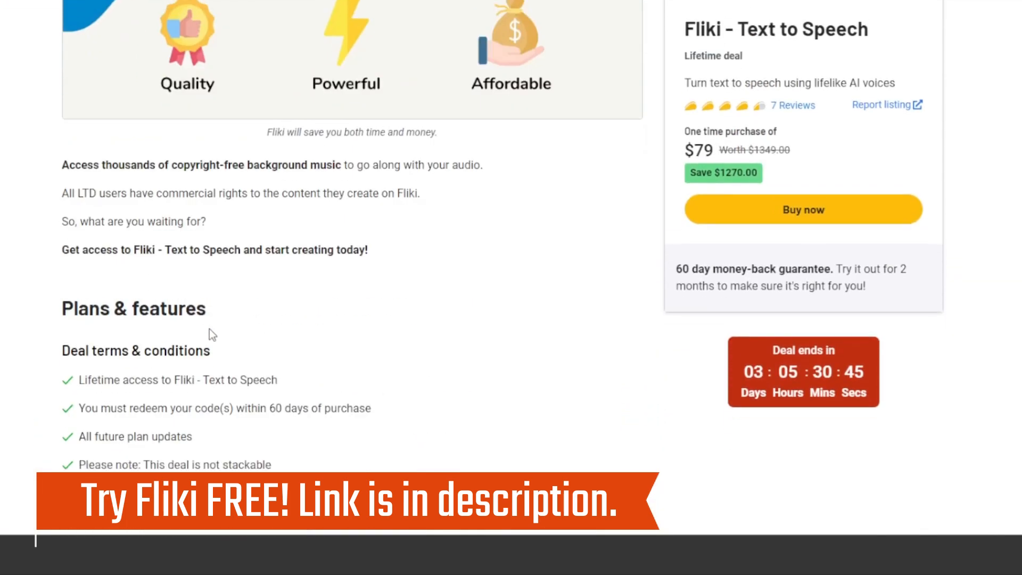
pyautogui.scroll(9, 196, 309)
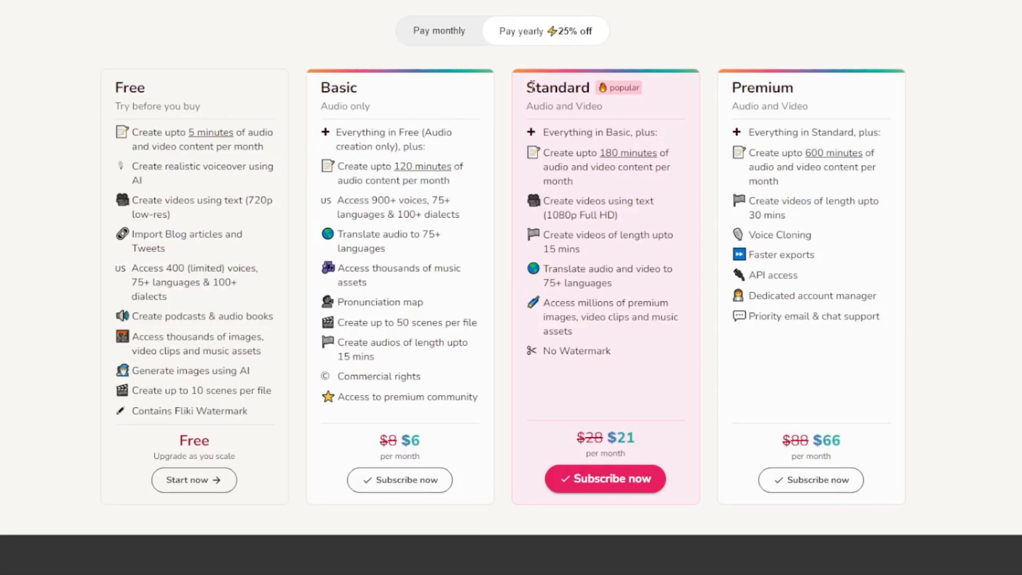
pyautogui.doubleClick(546, 85)
pyautogui.click(649, 91)
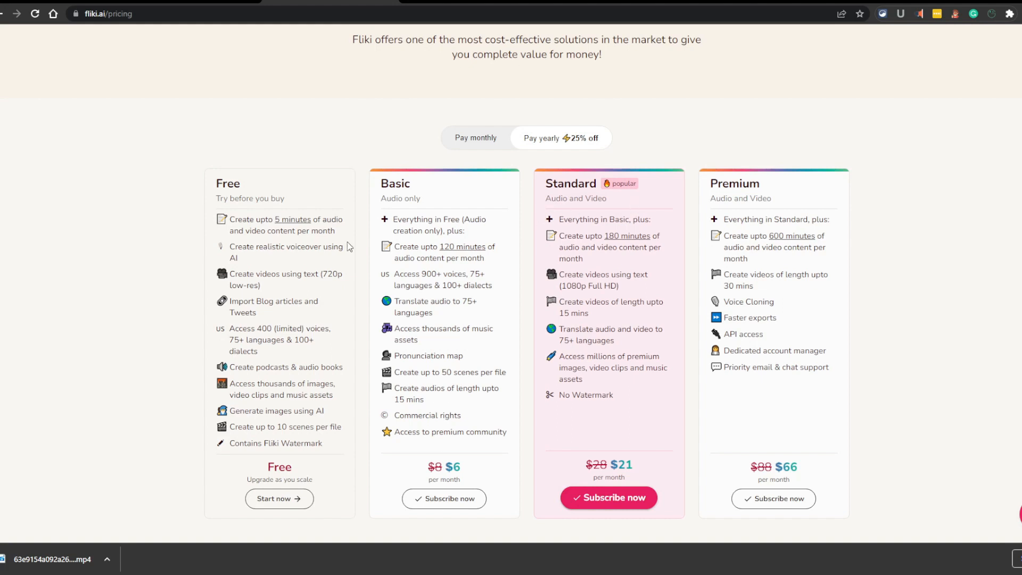
pyautogui.doubleClick(396, 183)
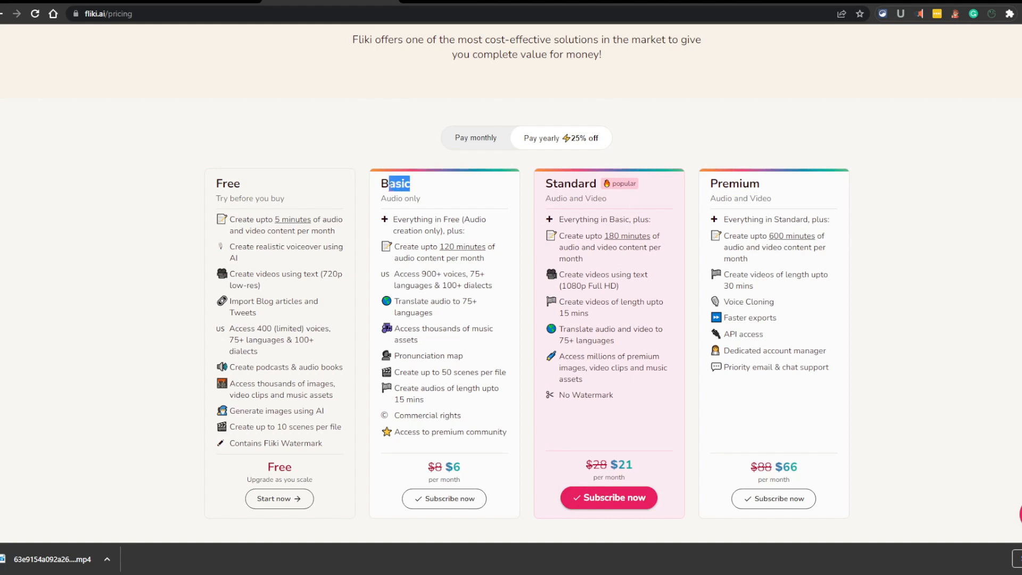
pyautogui.click(481, 196)
# Step: Compare the Standard plan with the Basic plan, highlighting the Standard heading and Basic's audio-only label
pyautogui.moveTo(638, 184); pyautogui.dragTo(534, 184)
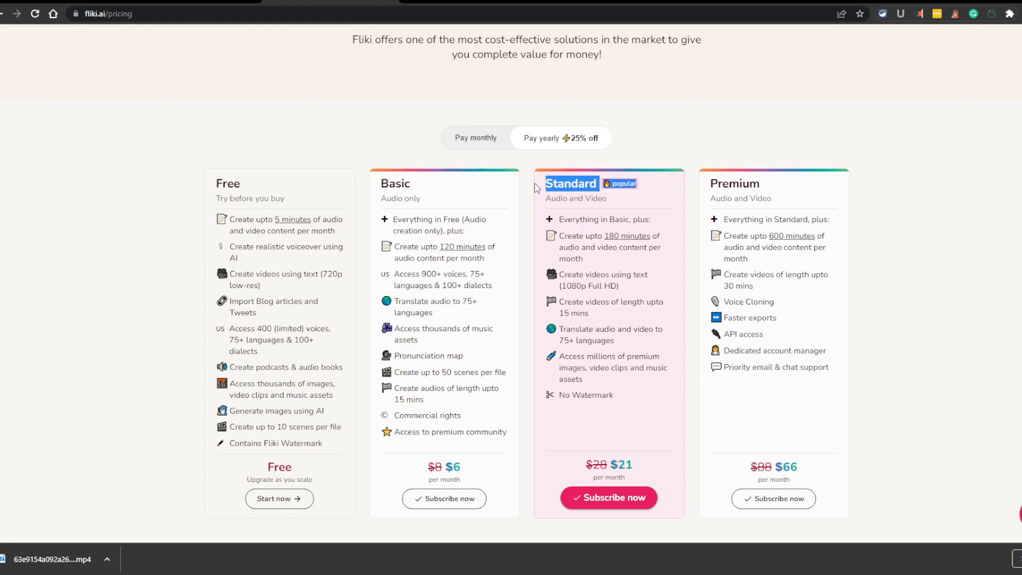
pyautogui.click(534, 183)
pyautogui.moveTo(458, 198); pyautogui.dragTo(430, 190)
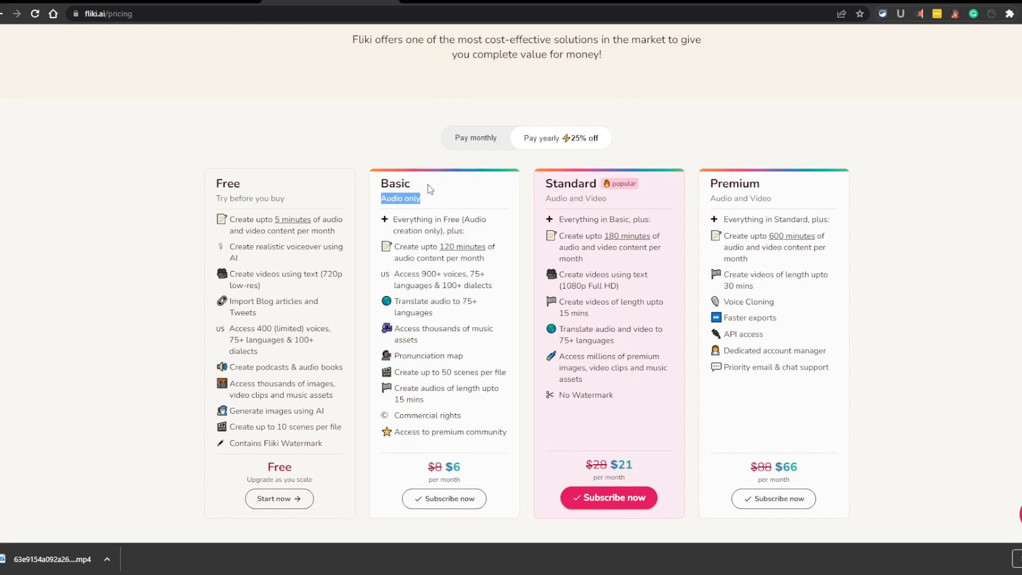
pyautogui.click(428, 195)
pyautogui.moveTo(542, 183); pyautogui.dragTo(642, 188)
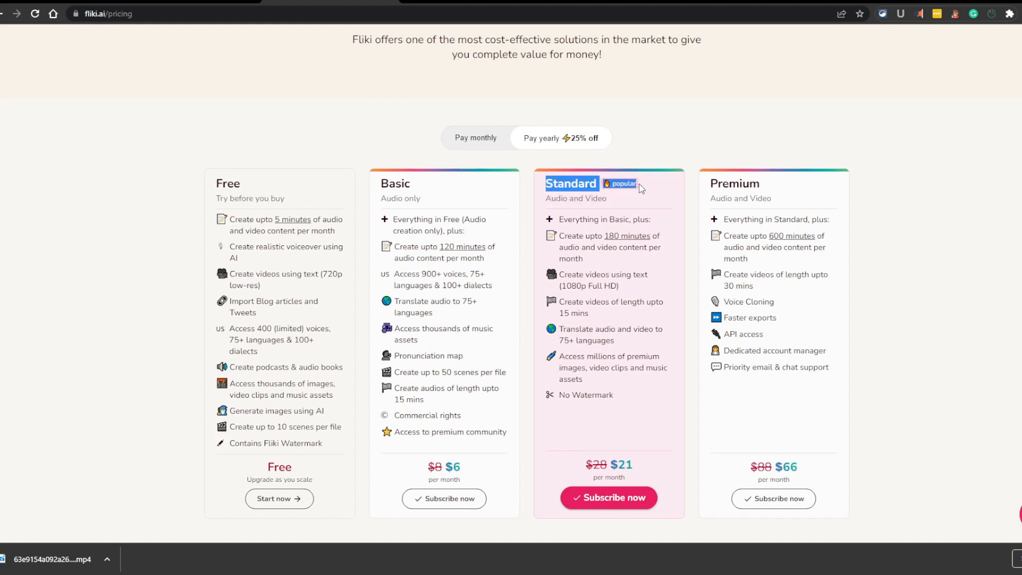
pyautogui.click(644, 199)
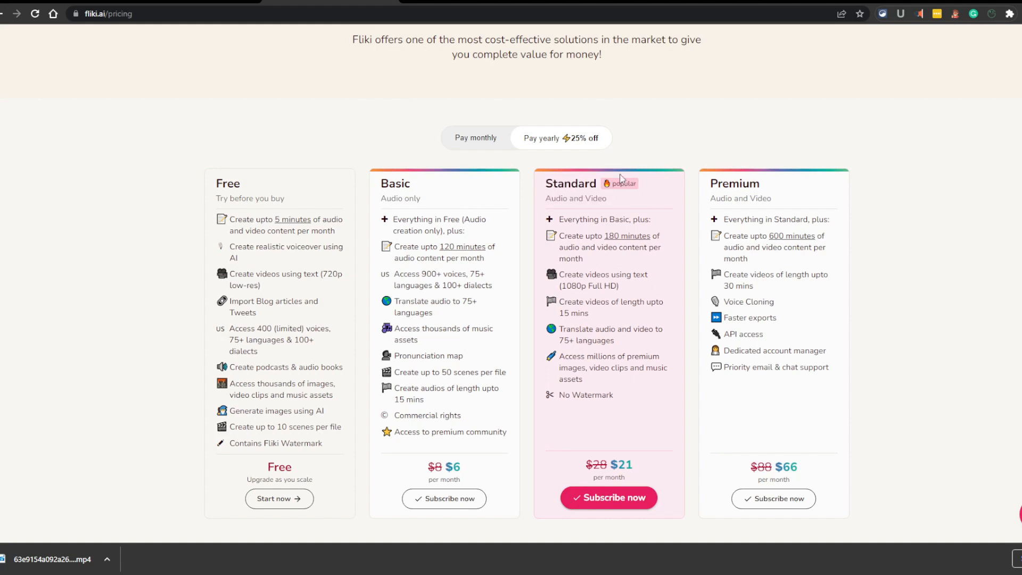
# Step: Compare the plan prices under monthly and yearly billing, highlighting the Basic plan's yearly-billed price
pyautogui.scroll(-1, 620, 178)
pyautogui.moveTo(462, 410); pyautogui.dragTo(443, 410)
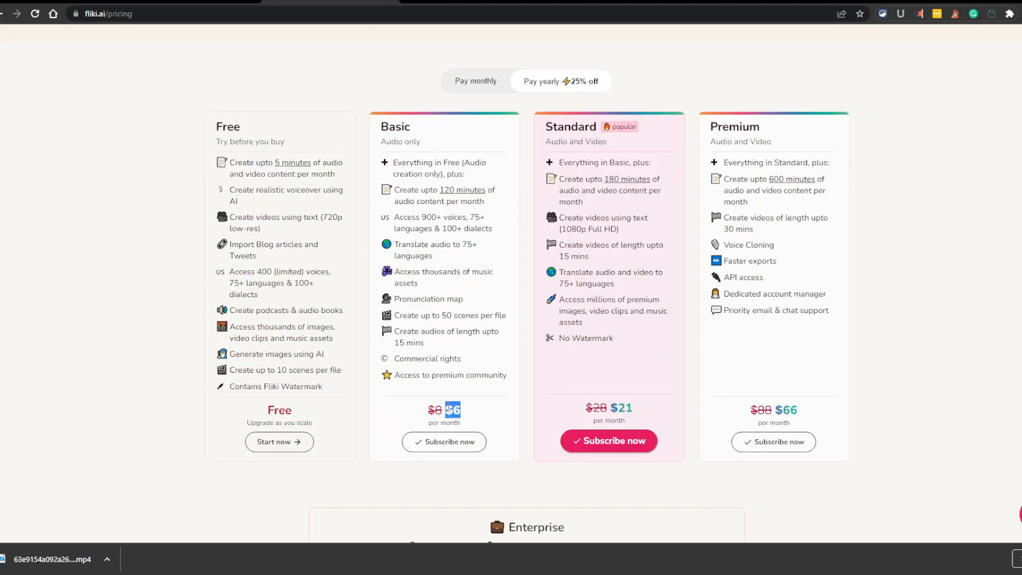
pyautogui.click(489, 82)
pyautogui.scroll(-1, 551, 48)
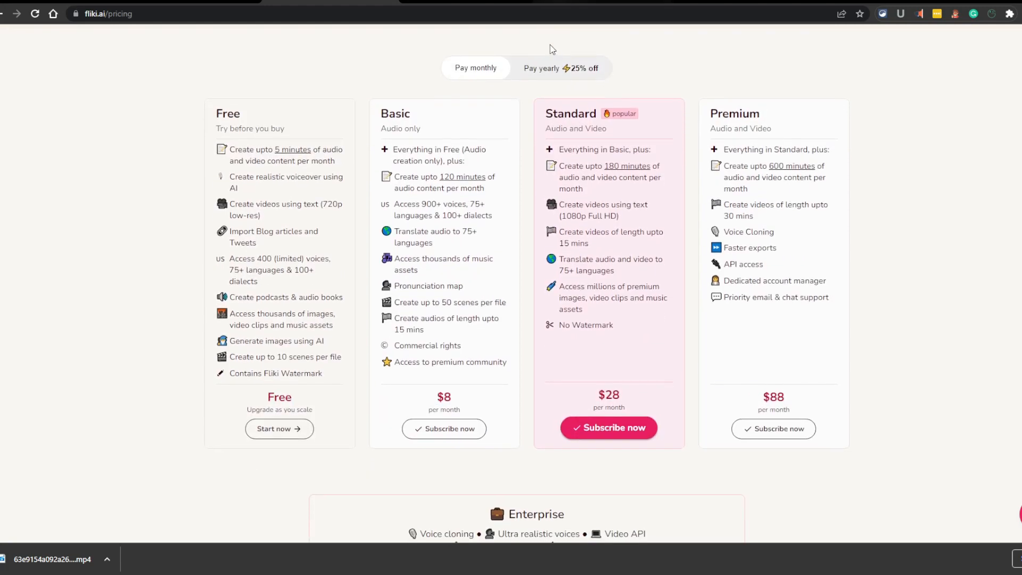
pyautogui.click(534, 66)
pyautogui.moveTo(454, 394); pyautogui.dragTo(482, 397)
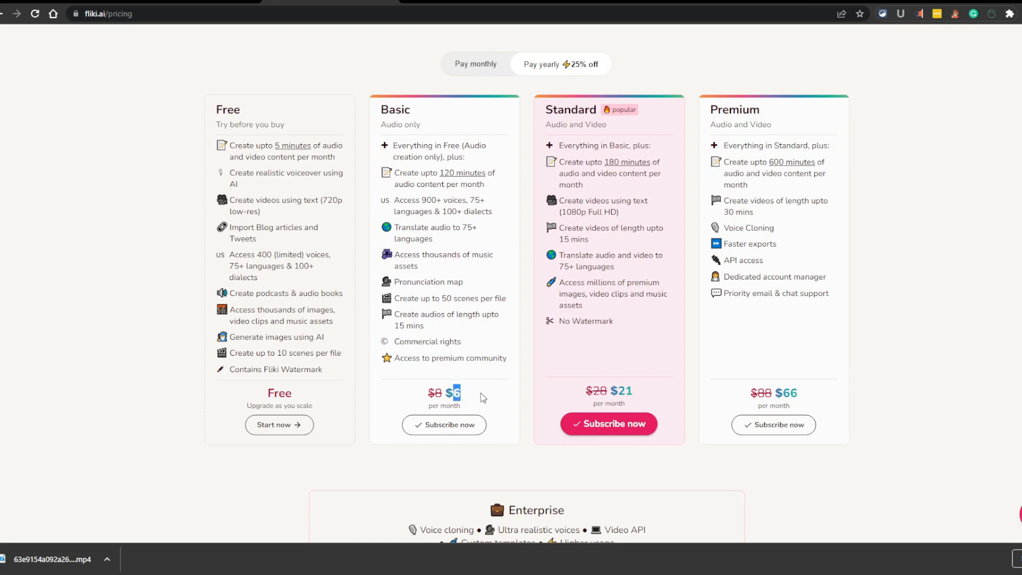
pyautogui.scroll(1, 520, 369)
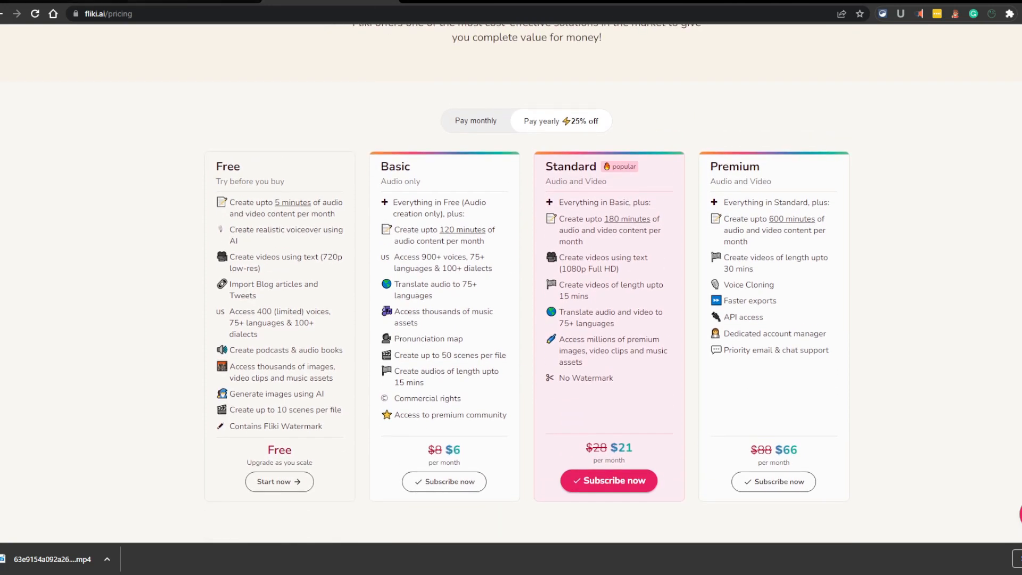
# Step: Recheck the Text to Speech lifetime deal's overview on AppSumo, and return to the beginning of Fliki's pricing page
pyautogui.hotkey('ctrl', 'Tab')
pyautogui.scroll(-10, 294, 251)
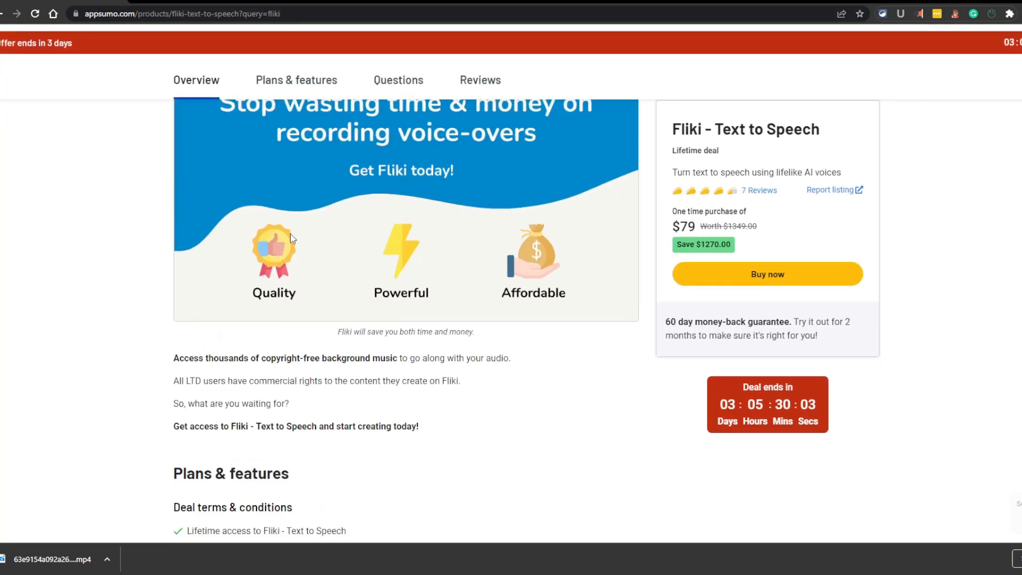
pyautogui.scroll(-2, 294, 251)
pyautogui.hotkey('ctrl', 'shift', 'Tab')
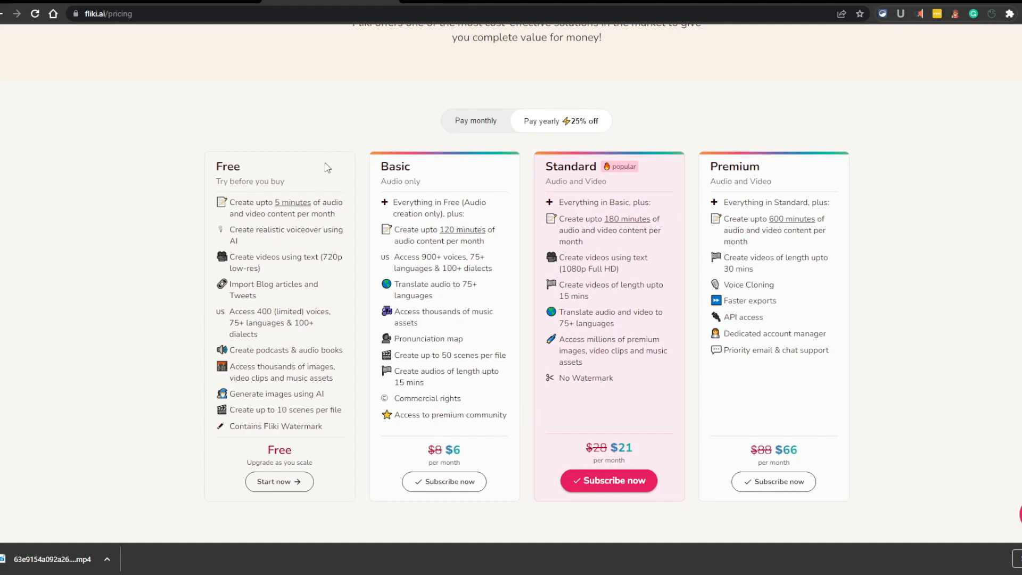
pyautogui.scroll(3, 327, 168)
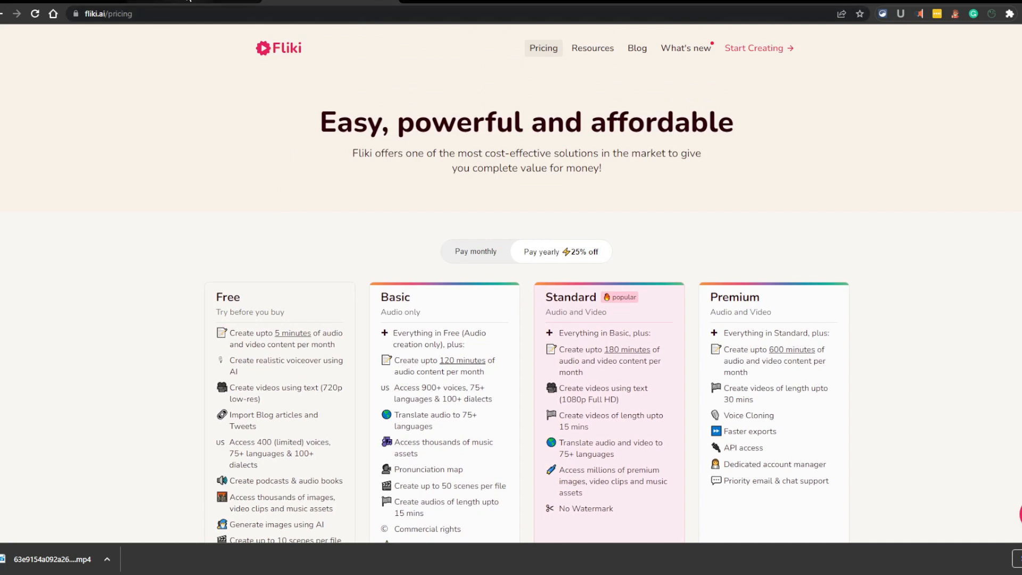
# Step: Check Fliki's yearly plan prices, and highlight the monthly credit allowance on the Fliki app's account page
pyautogui.scroll(-2, 249, 271)
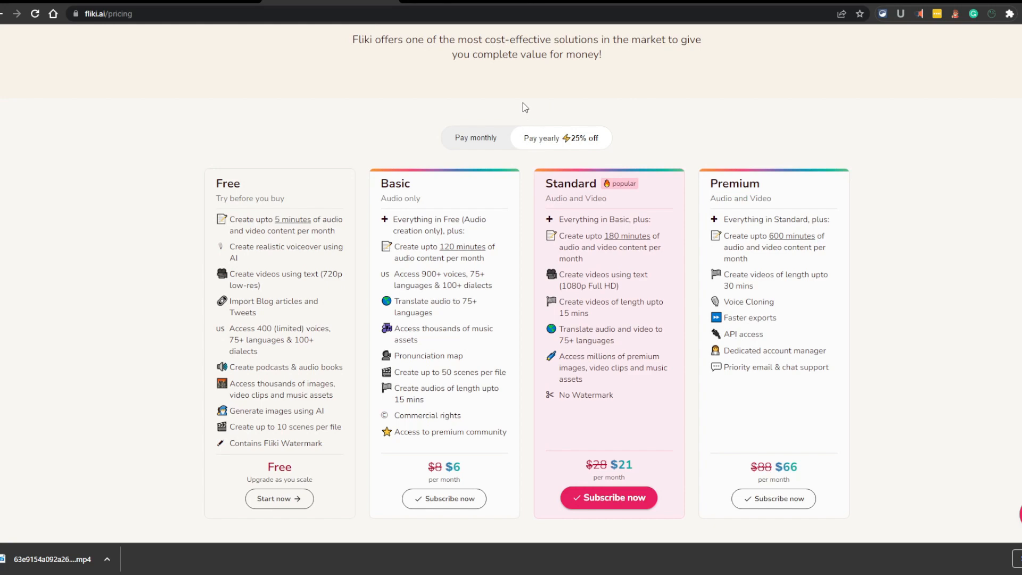
pyautogui.hotkey('ctrl', 'Tab')
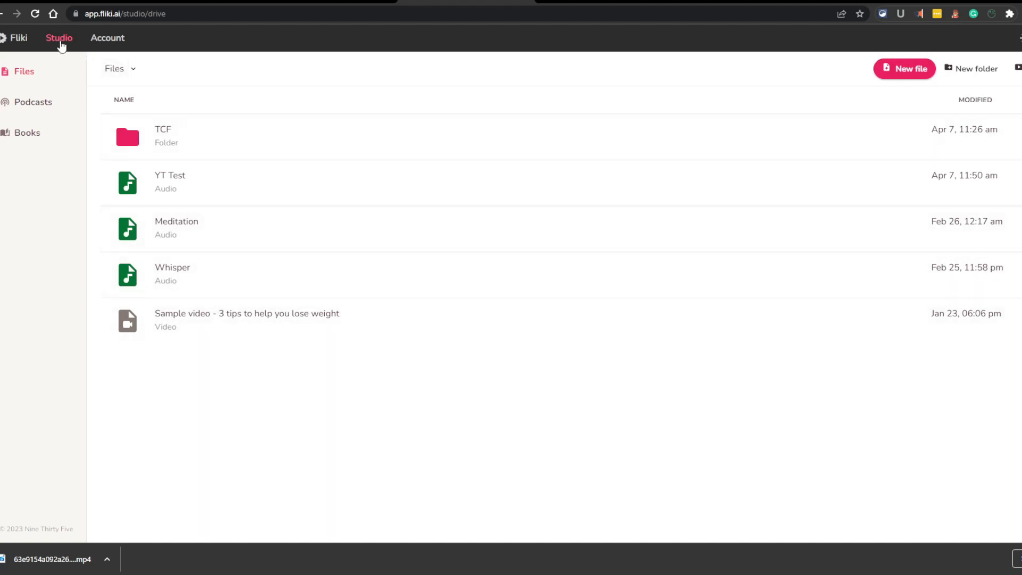
pyautogui.click(104, 40)
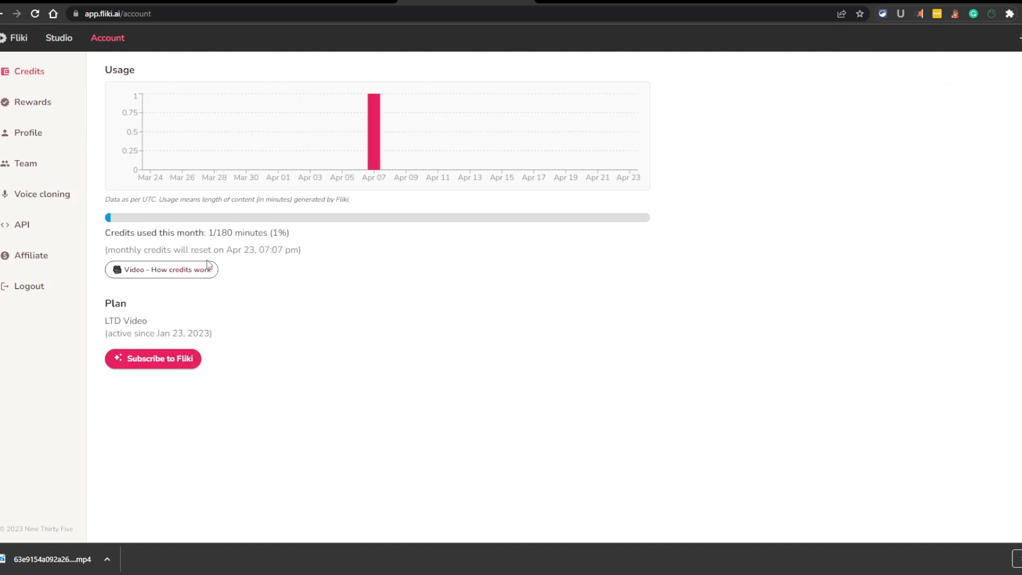
pyautogui.moveTo(235, 234); pyautogui.dragTo(195, 235)
# Step: View the account's subscription options and compare the Standard plan with the Basic (audio only) plan
pyautogui.click(197, 356)
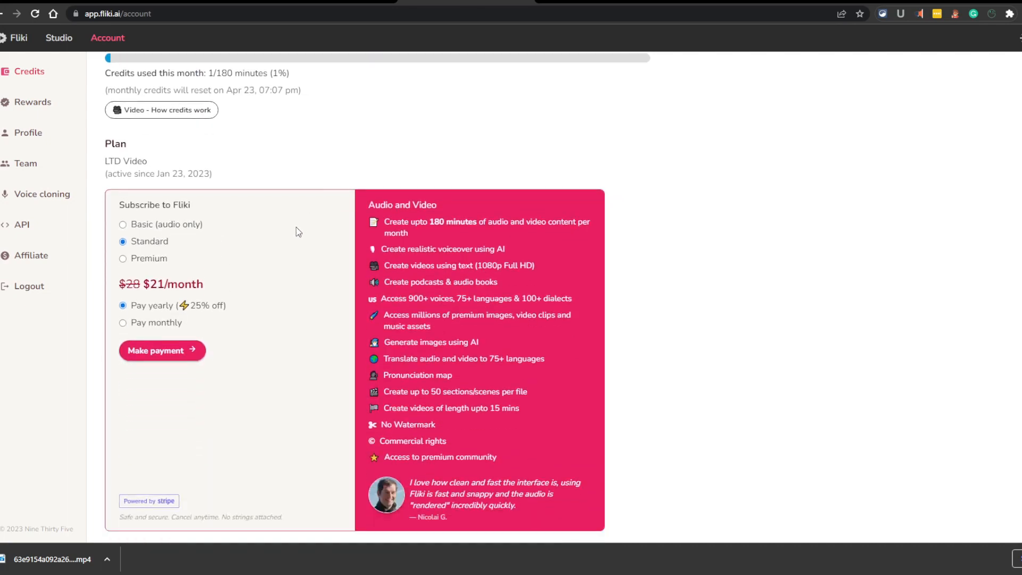
pyautogui.scroll(1, 305, 152)
pyautogui.click(155, 280)
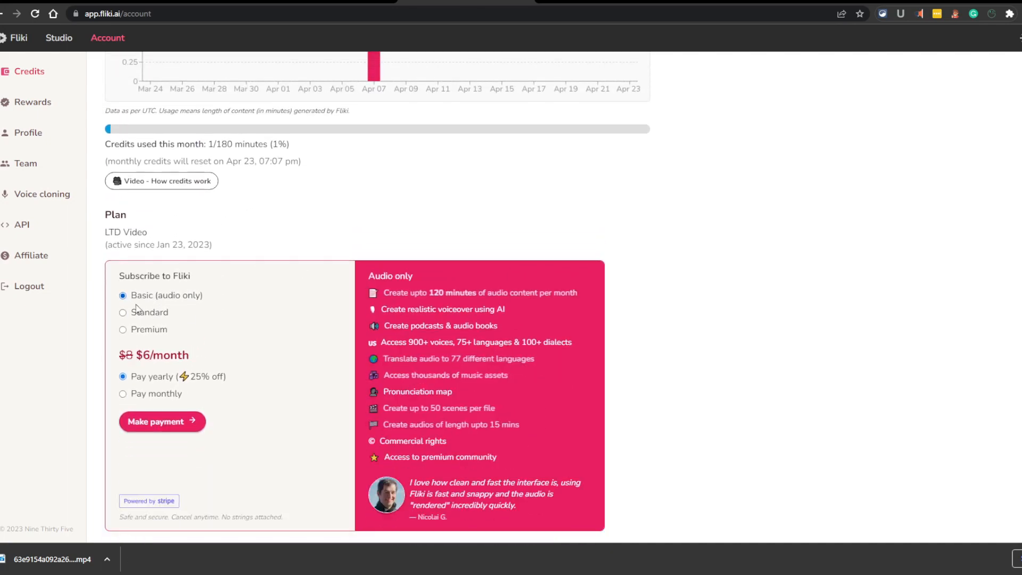
pyautogui.click(154, 294)
pyautogui.scroll(2, 52, 108)
# Step: View the account's rewards page and highlight the offer of 30 minutes of credits
pyautogui.click(52, 108)
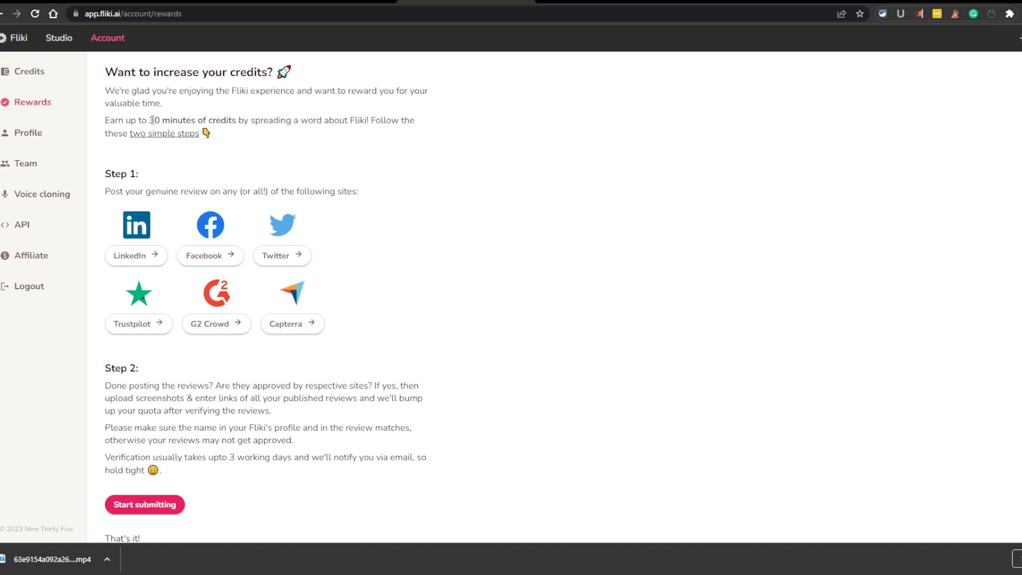
pyautogui.moveTo(151, 119); pyautogui.dragTo(244, 120)
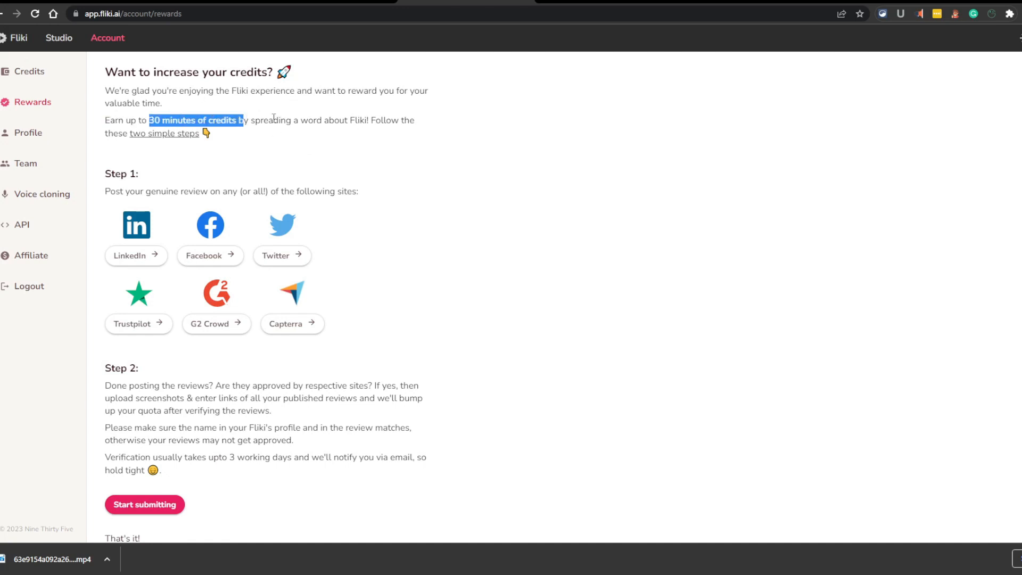
pyautogui.click(271, 141)
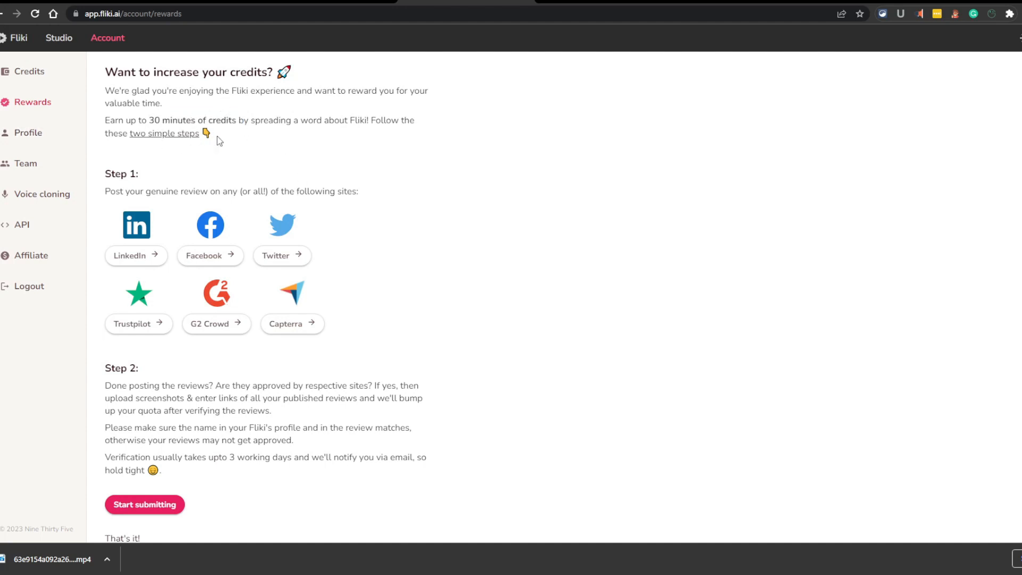
# Step: Check the voice cloning page, and compare the Premium and Standard subscription options, highlighting Premium's Voice cloning feature
pyautogui.click(58, 196)
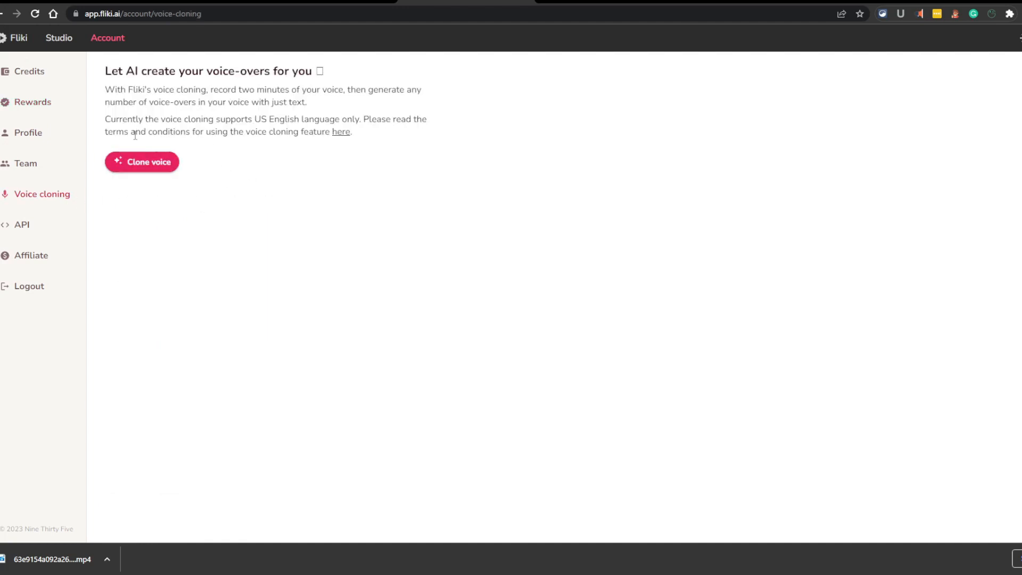
pyautogui.click(46, 82)
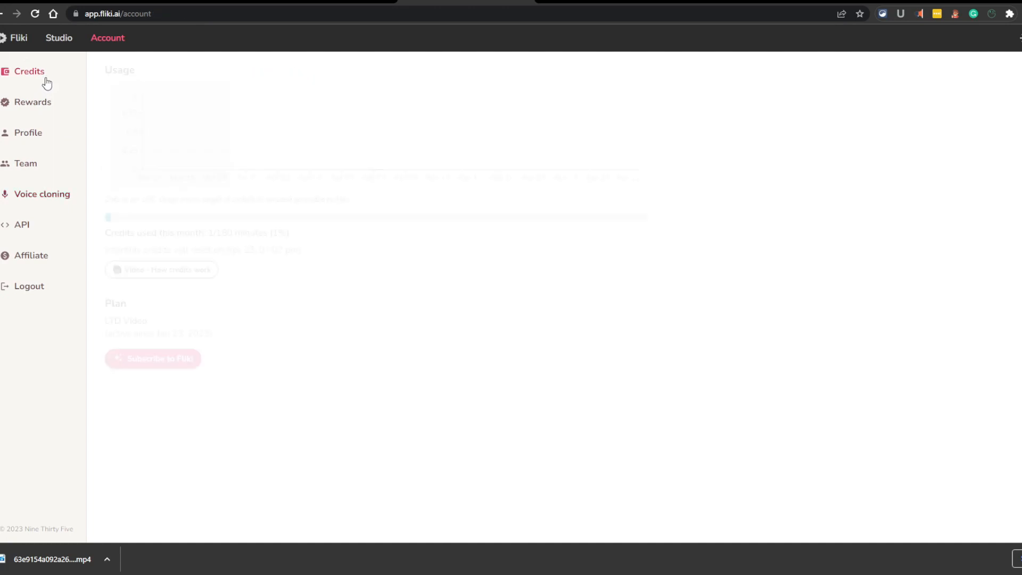
pyautogui.click(151, 358)
pyautogui.scroll(-3, 167, 255)
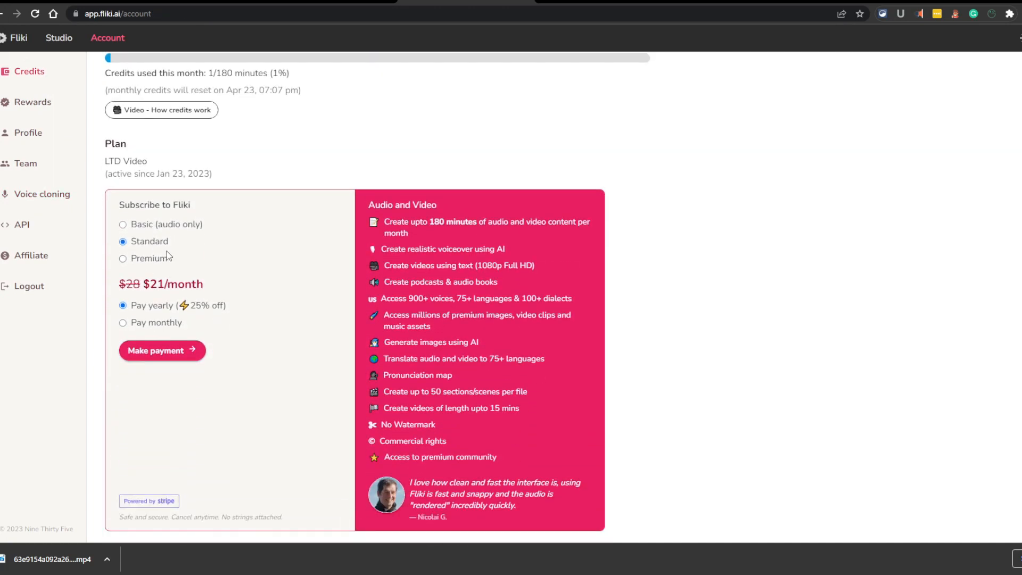
pyautogui.click(159, 258)
pyautogui.scroll(-2, 367, 330)
pyautogui.moveTo(431, 326); pyautogui.dragTo(368, 329)
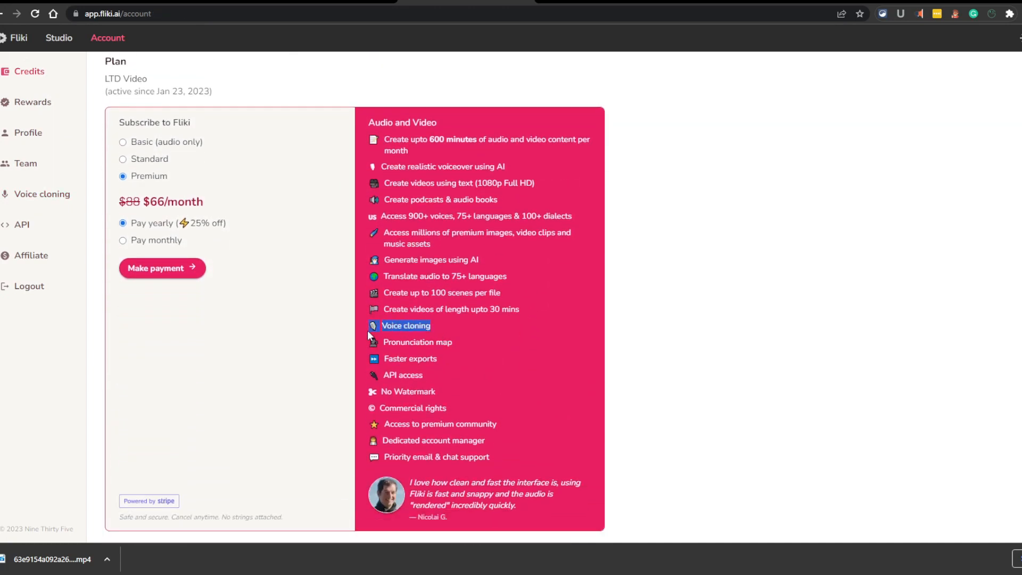
pyautogui.click(145, 159)
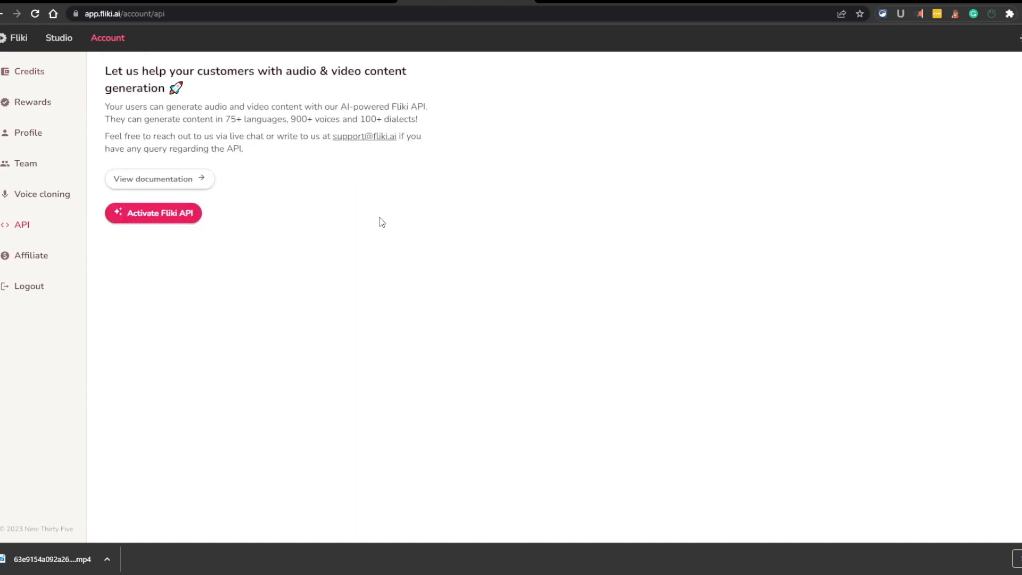
pyautogui.click(31, 72)
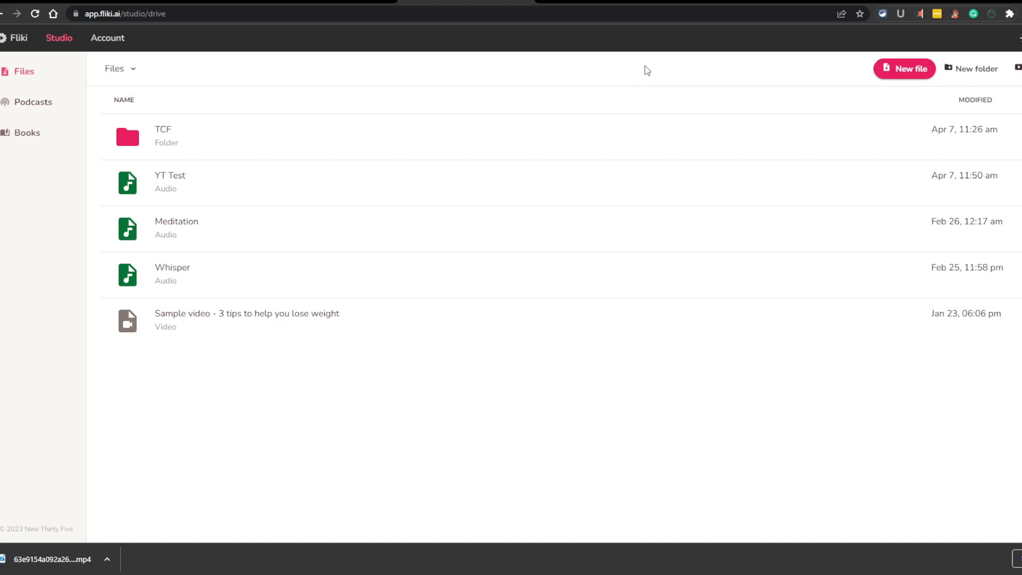
# Step: Look through the studio's podcasts section, its new-show form and the books section, and return to the files list
pyautogui.click(32, 101)
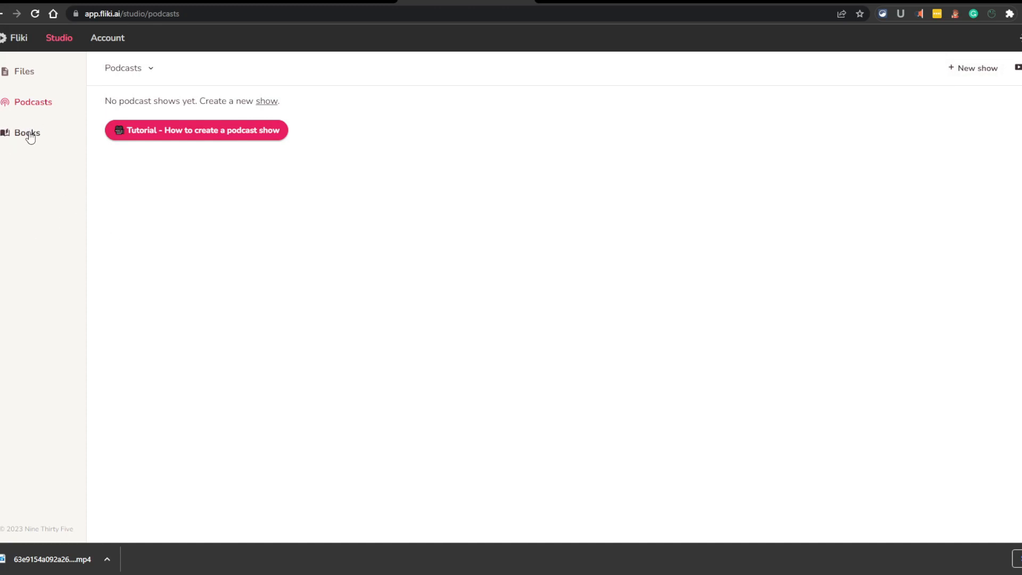
pyautogui.click(265, 109)
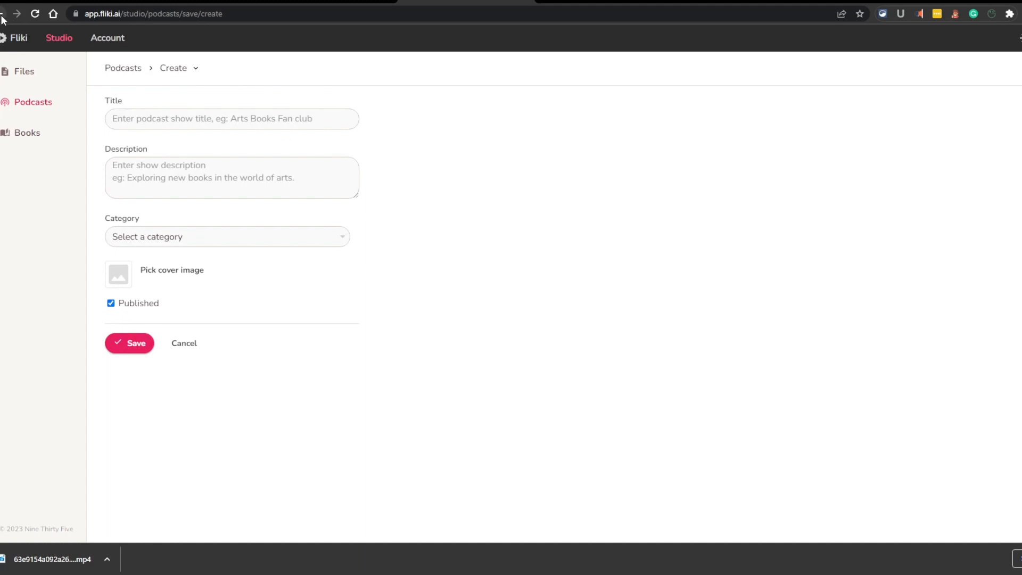
pyautogui.click(27, 132)
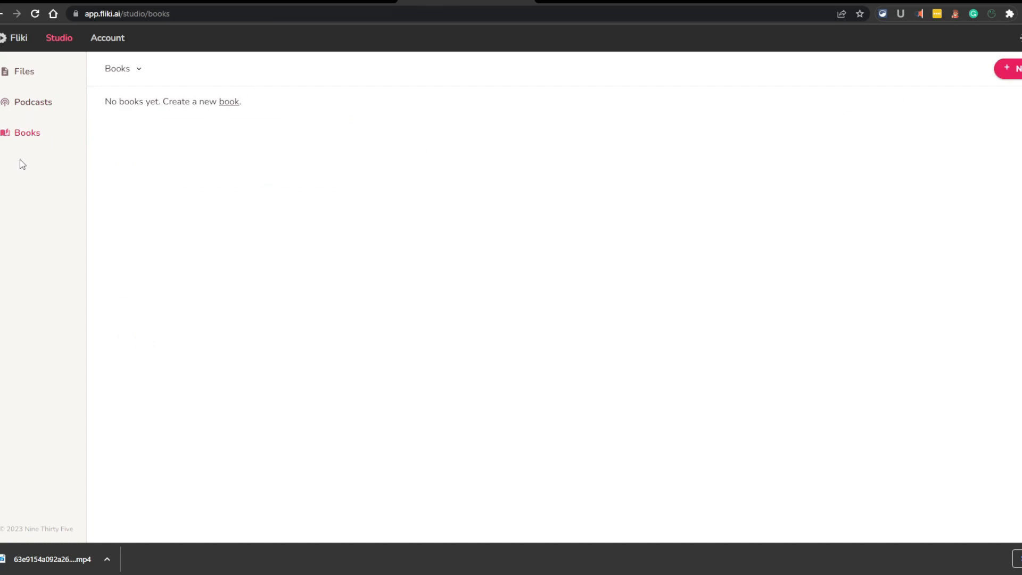
pyautogui.click(35, 102)
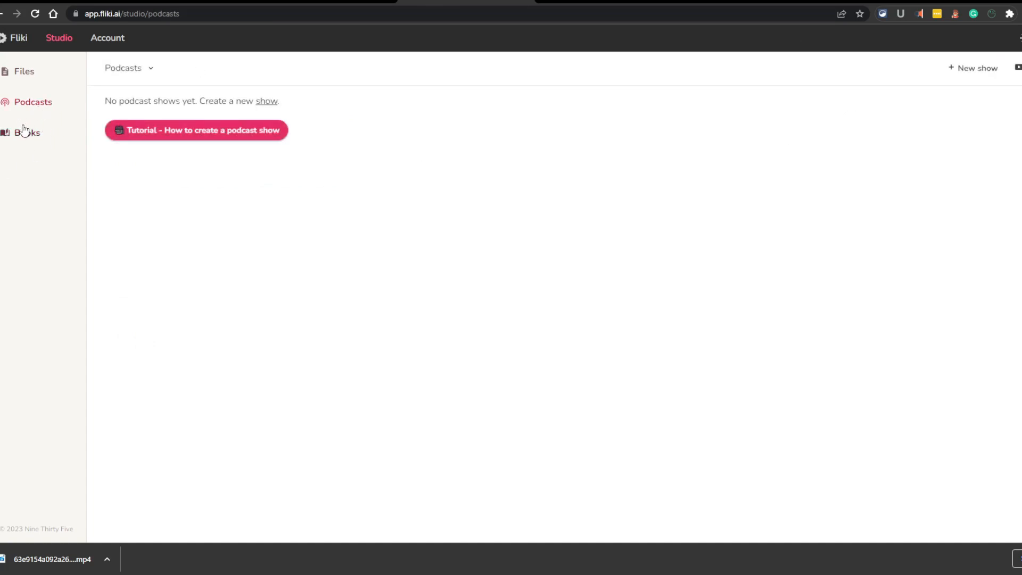
pyautogui.click(25, 132)
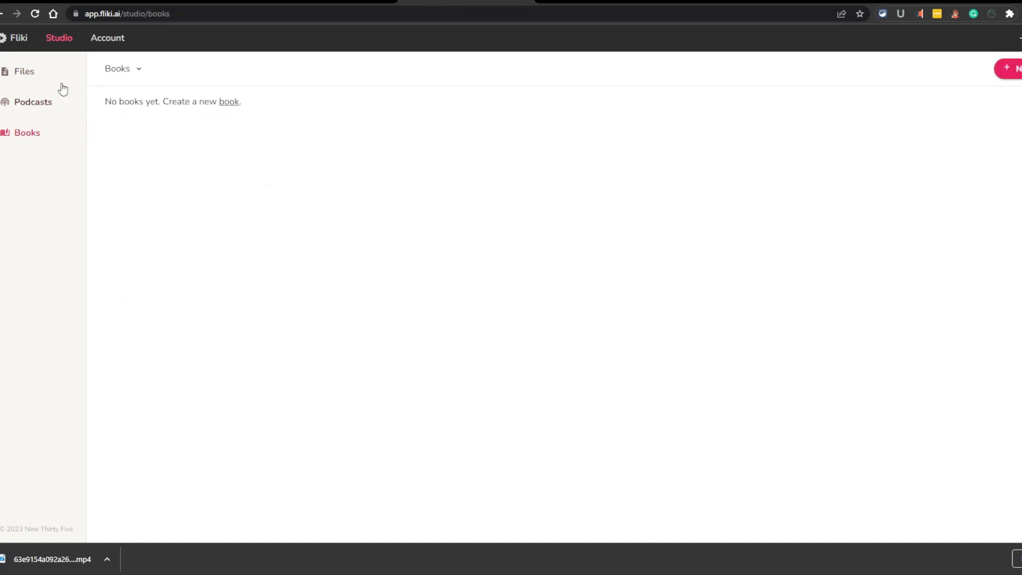
pyautogui.click(44, 75)
# Step: Open the YT Test audio file and look through its script sections
pyautogui.moveTo(50, 45); pyautogui.dragTo(21, 80)
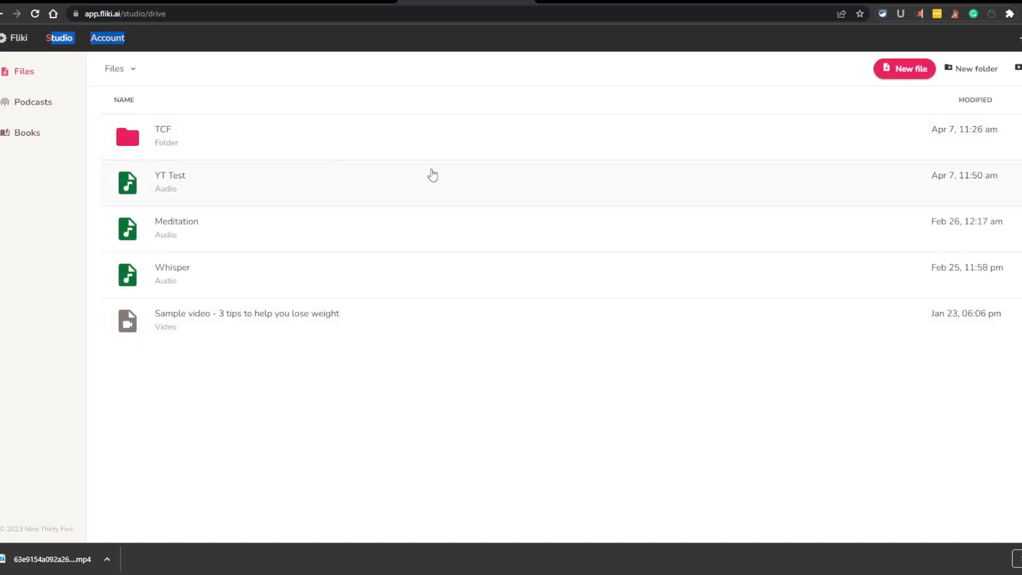
pyautogui.click(802, 182)
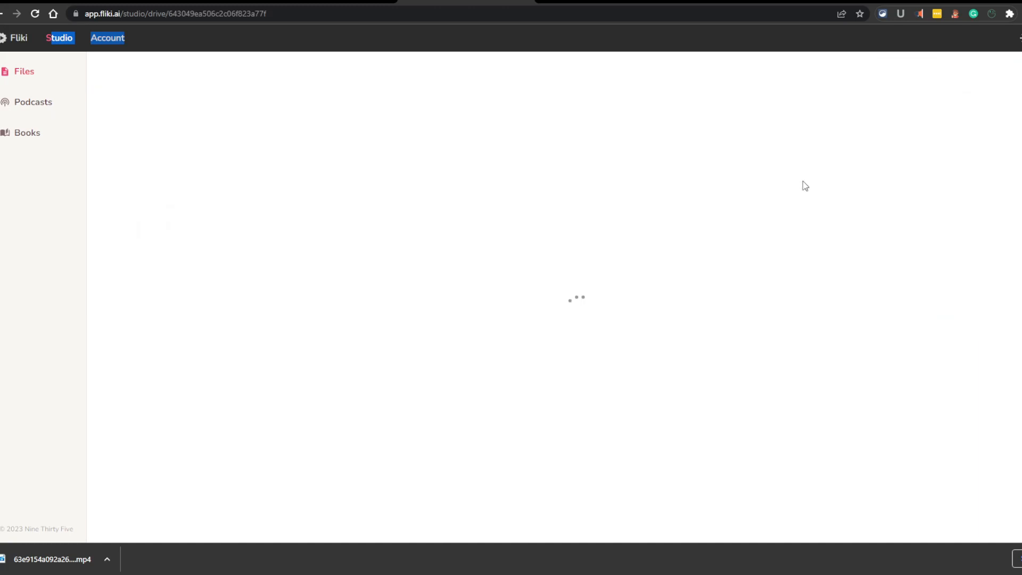
pyautogui.scroll(-10, 204, 260)
pyautogui.scroll(10, 248, 242)
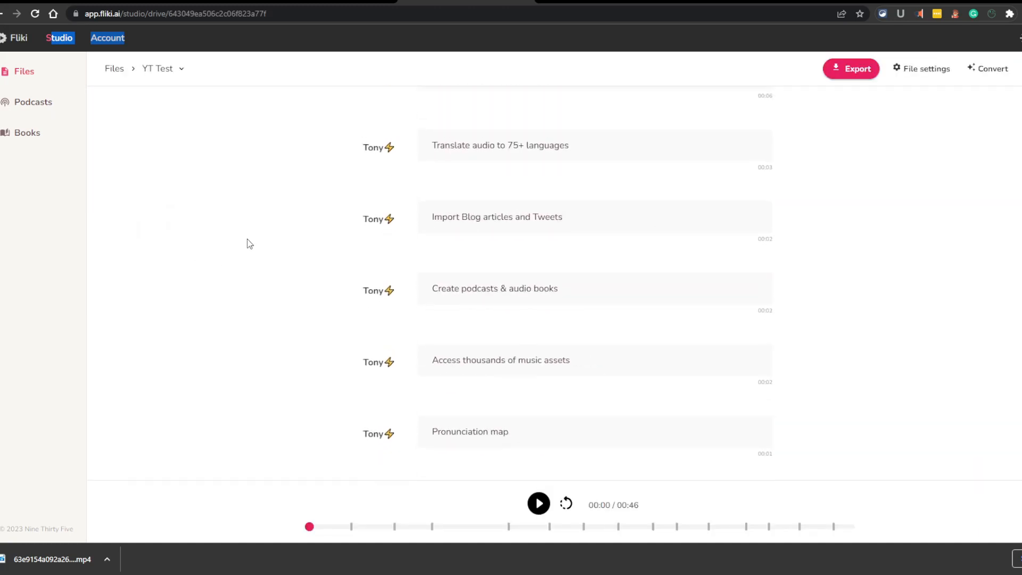
pyautogui.scroll(-8, 330, 202)
pyautogui.scroll(8, 303, 204)
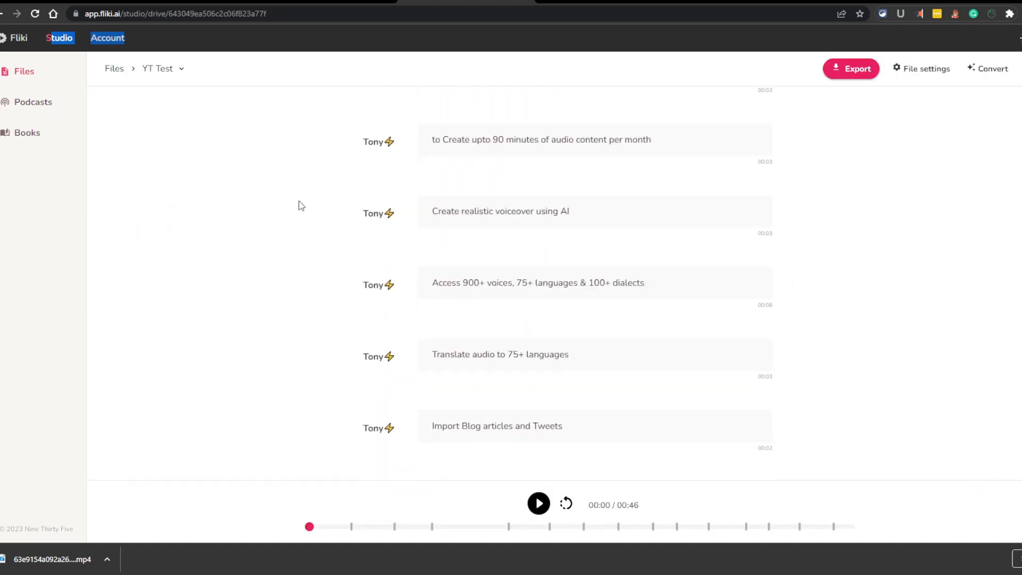
# Step: Create a new English audio file named Test 2 from the studio's files list
pyautogui.hotkey('ctrl', 'shift', 'Tab')
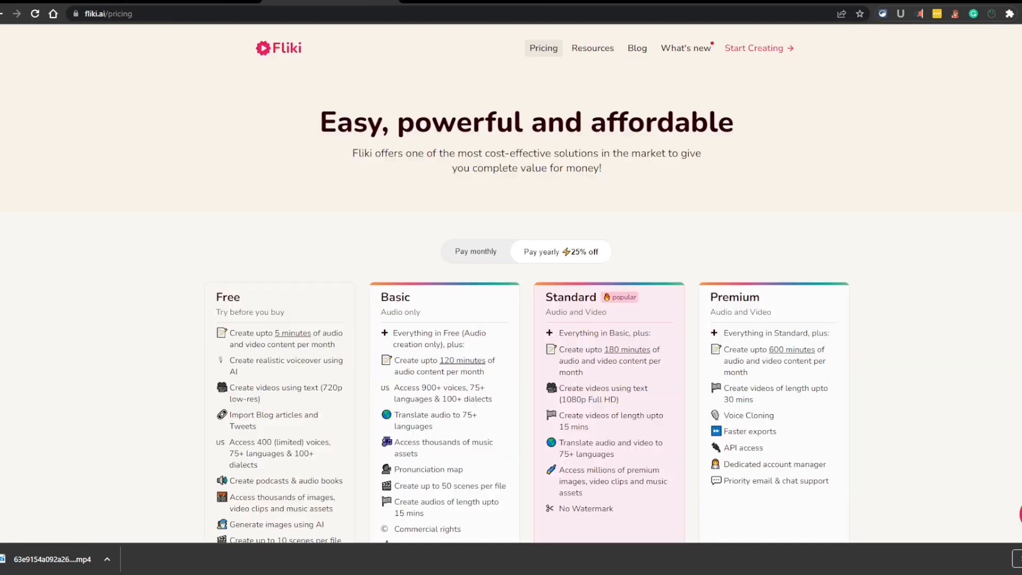
pyautogui.hotkey('ctrl', 'shift', 'Tab')
pyautogui.click(918, 69)
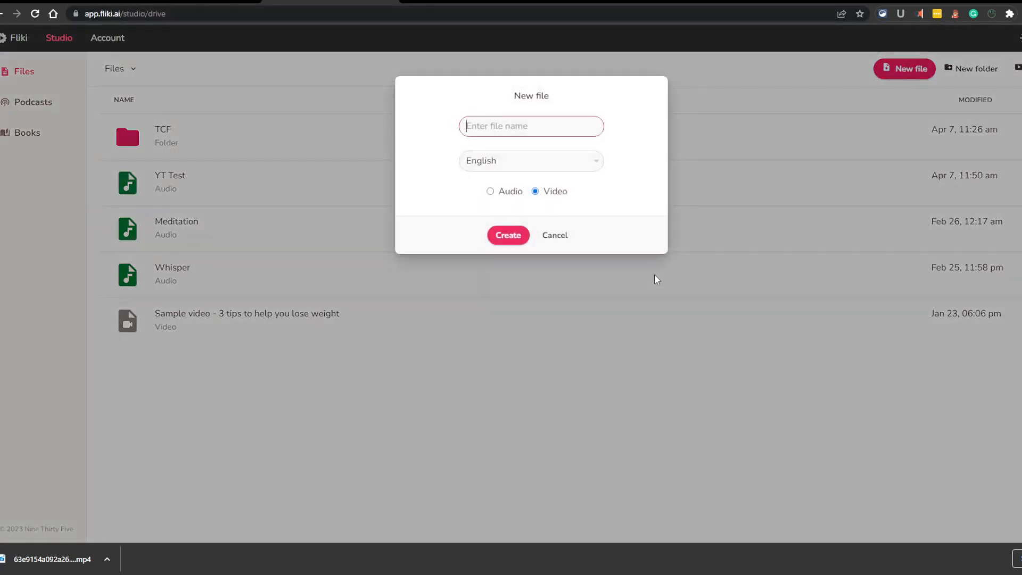
pyautogui.write('Test 2')
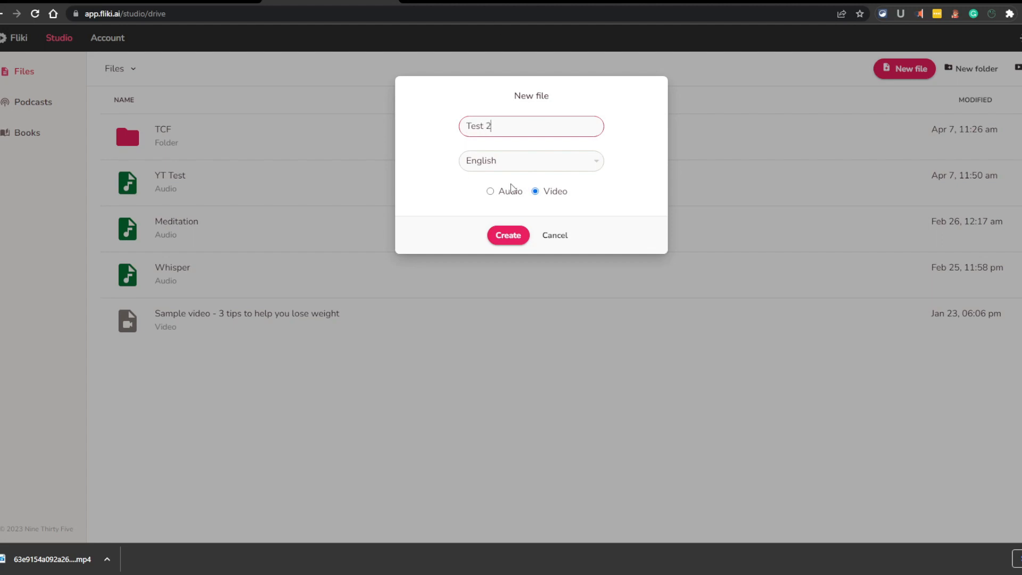
pyautogui.click(511, 191)
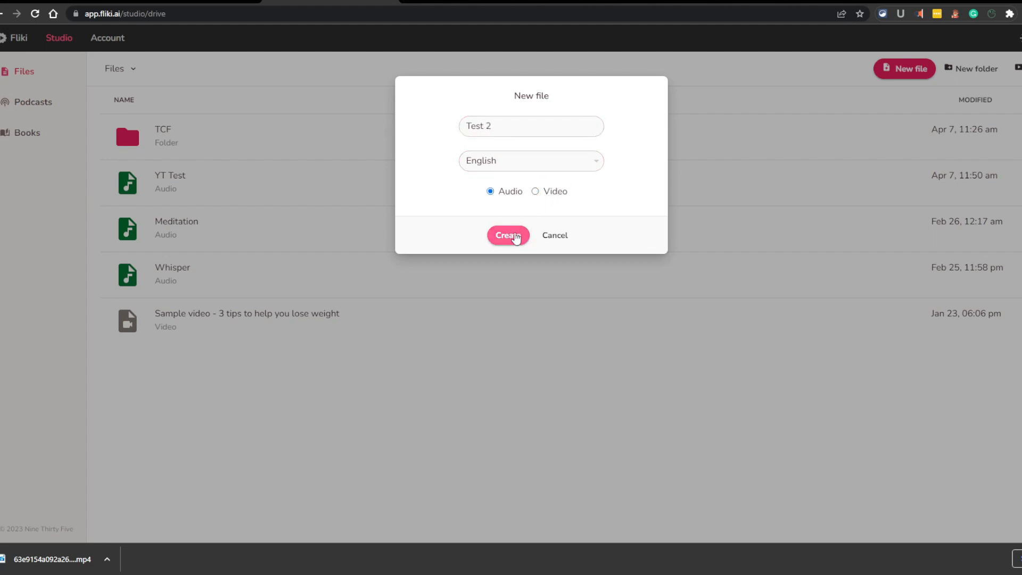
pyautogui.click(506, 234)
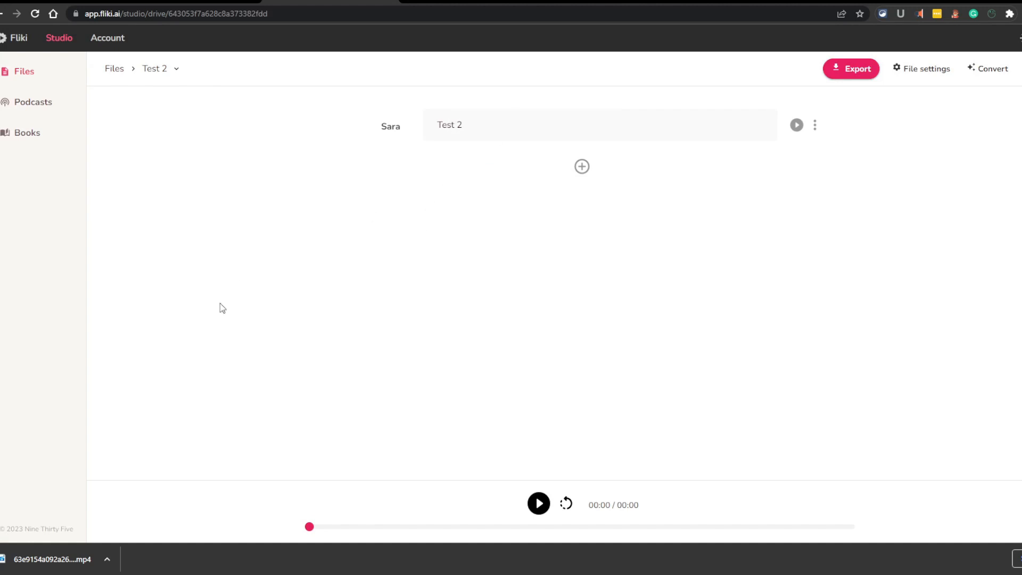
# Step: Examine the first script section of the Test 2 file, highlighting its text
pyautogui.click(579, 118)
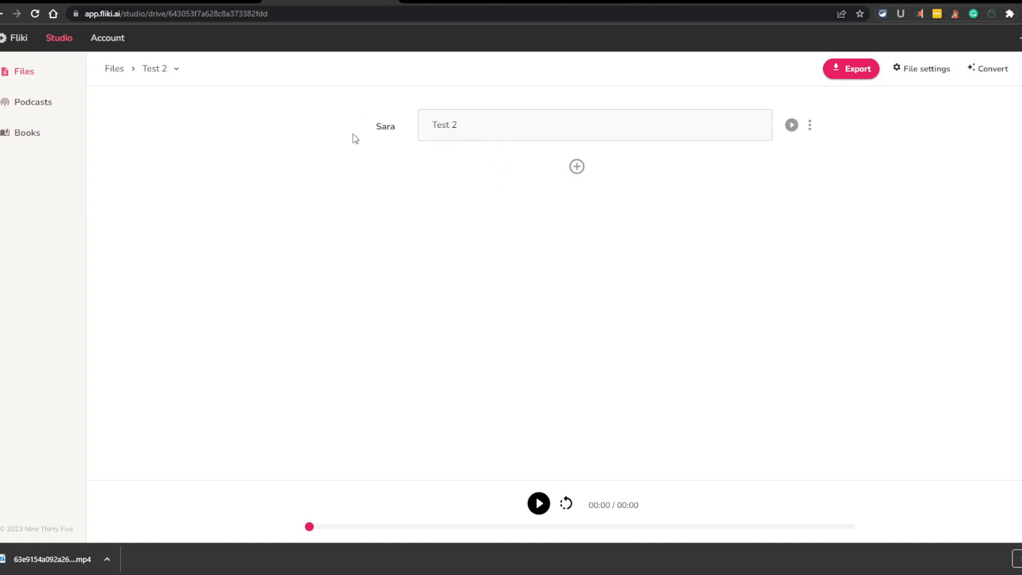
pyautogui.moveTo(473, 120); pyautogui.dragTo(338, 142)
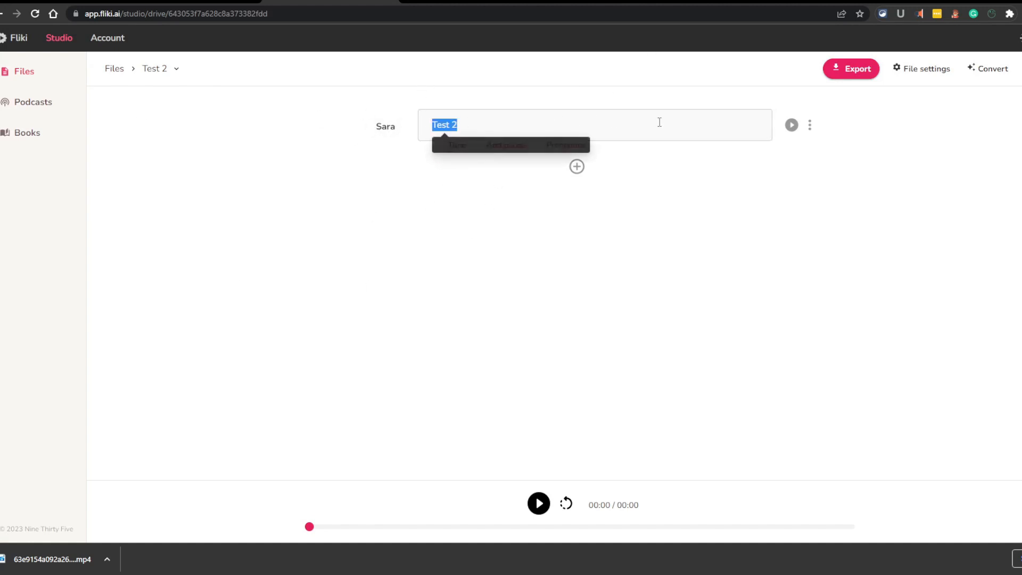
pyautogui.click(776, 133)
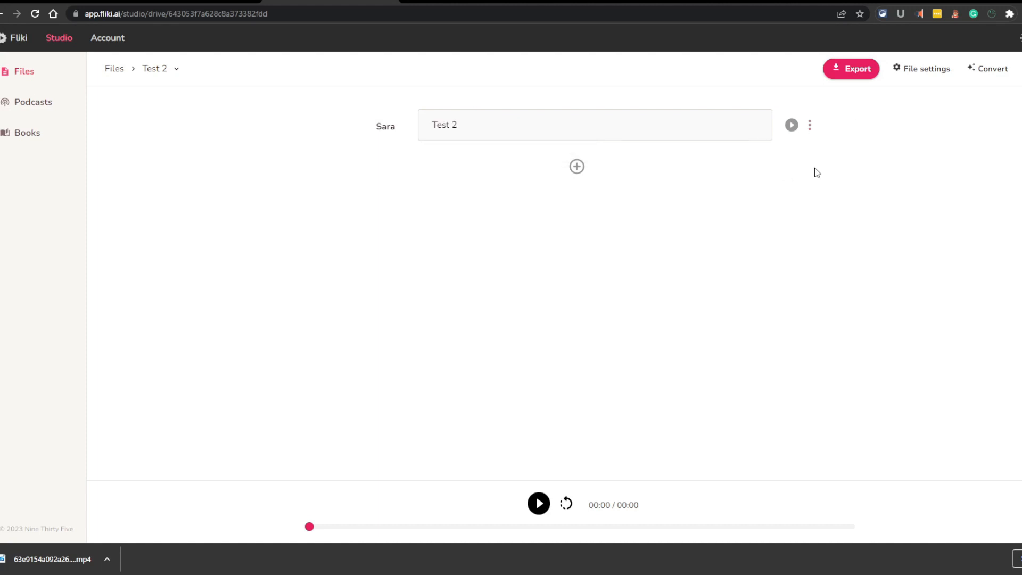
pyautogui.moveTo(766, 130); pyautogui.dragTo(349, 178)
pyautogui.click(808, 142)
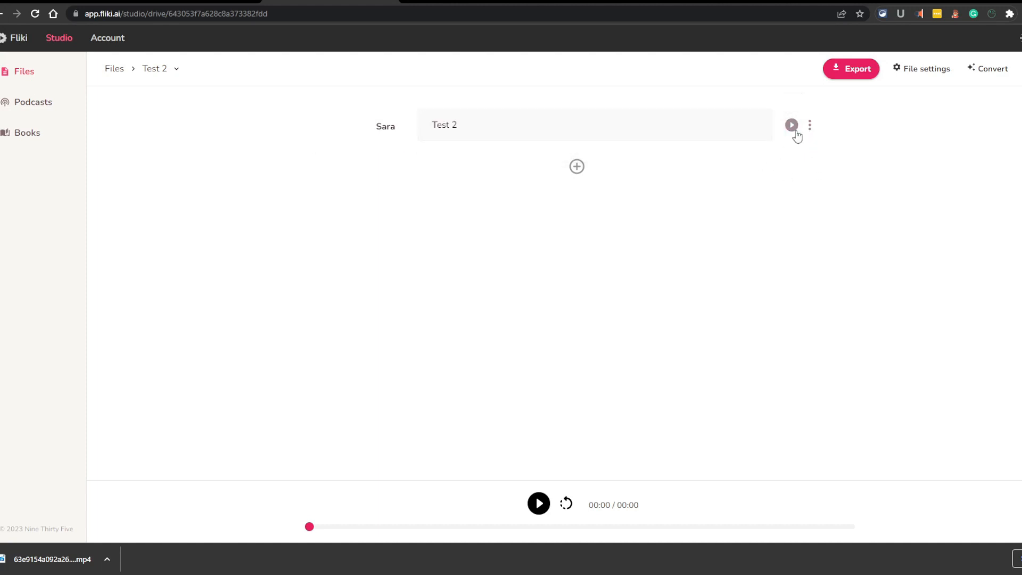
# Step: View the first section's extra options, and add an empty second section below it
pyautogui.click(809, 127)
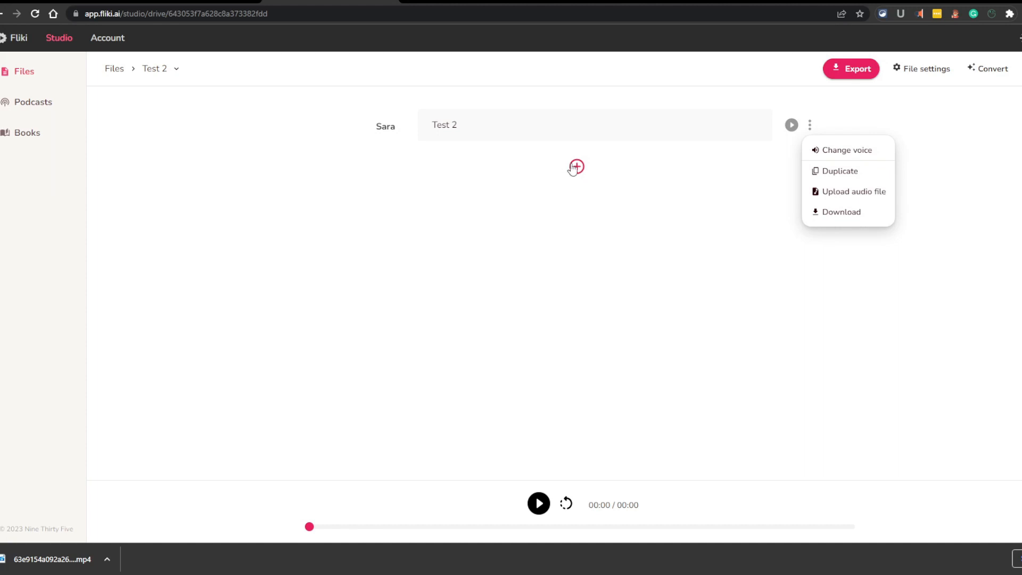
pyautogui.click(574, 168)
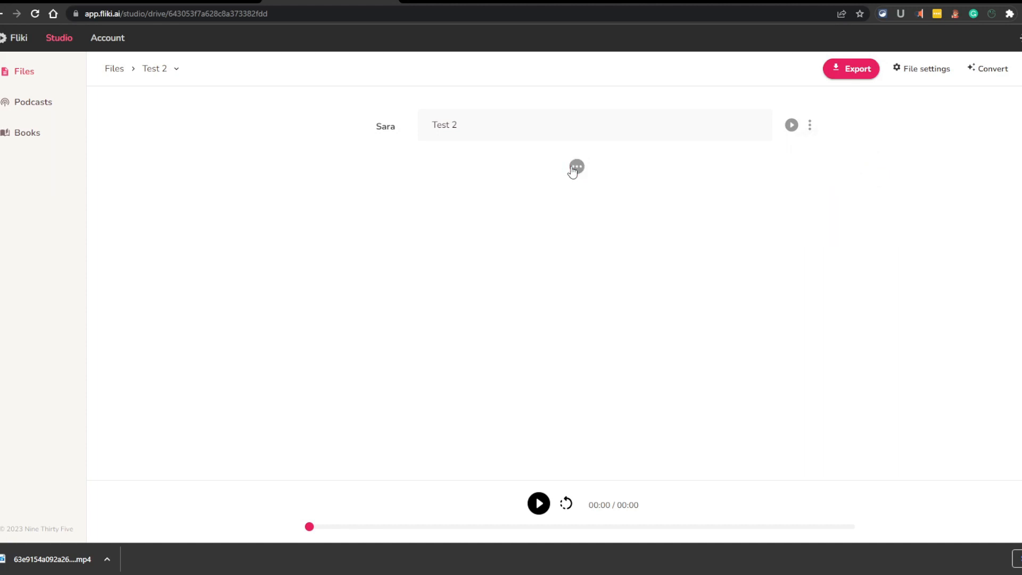
pyautogui.click(582, 130)
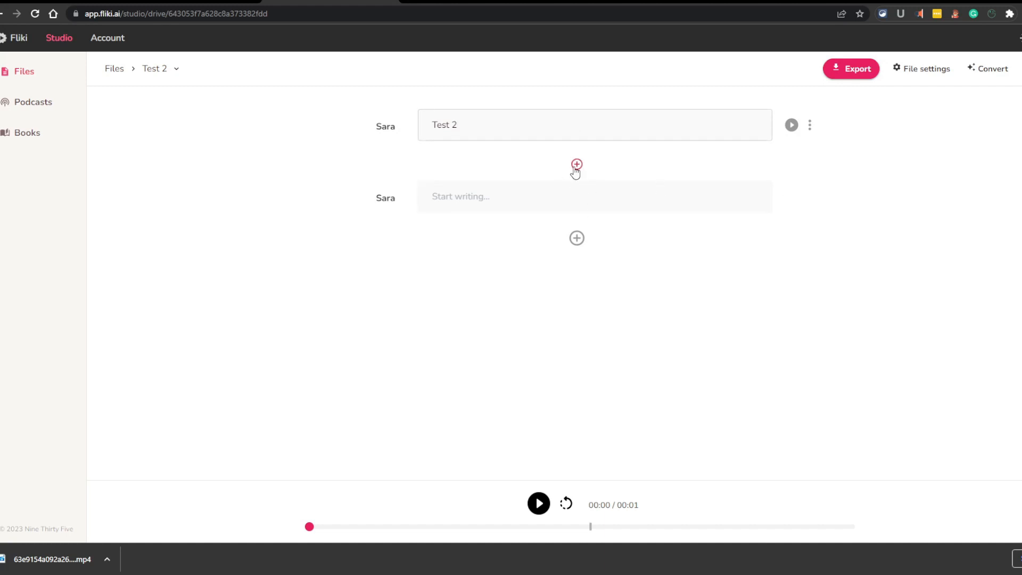
# Step: Upload the audio file whisper.mp3 into the second section, and add an empty section below it
pyautogui.click(809, 197)
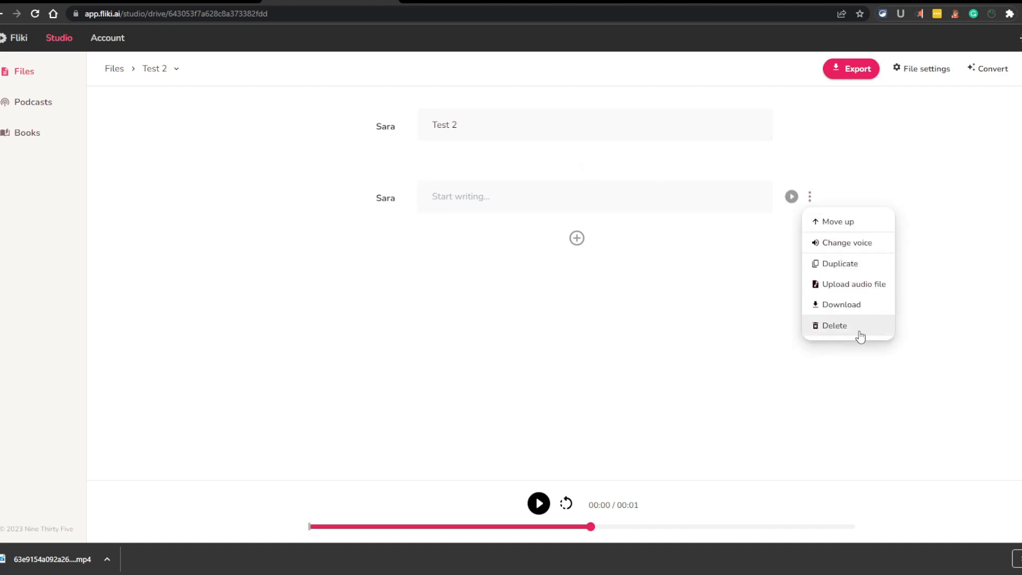
pyautogui.click(729, 314)
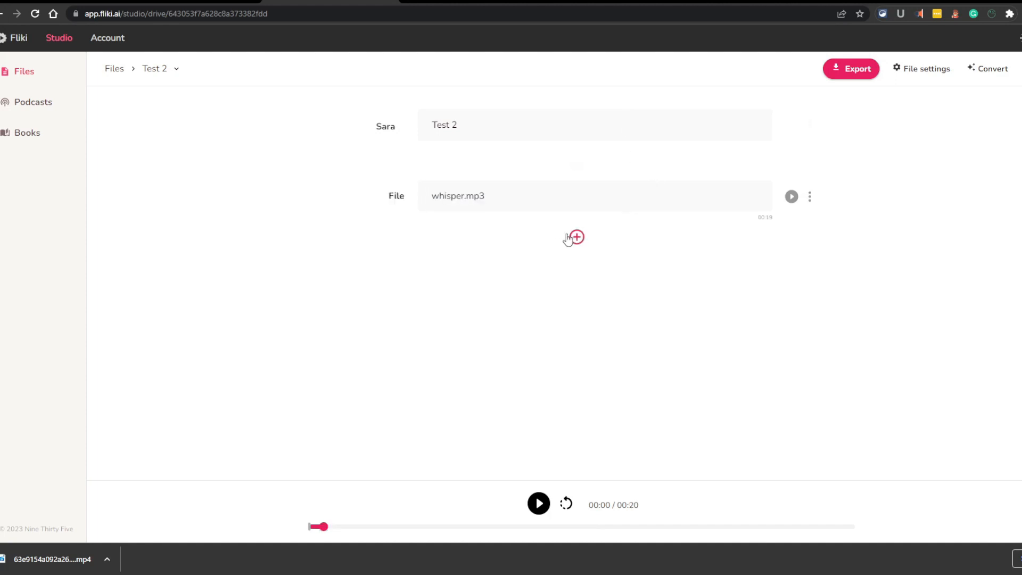
pyautogui.click(545, 268)
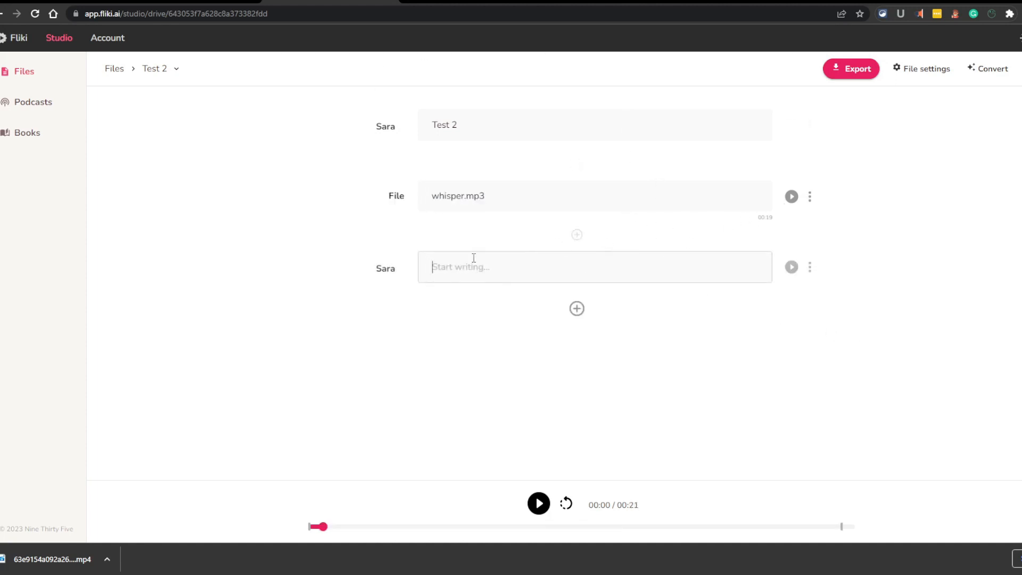
# Step: Move the whisper.mp3 section down one place, and move the empty section up to the top of the script
pyautogui.click(809, 196)
pyautogui.click(829, 242)
pyautogui.click(811, 200)
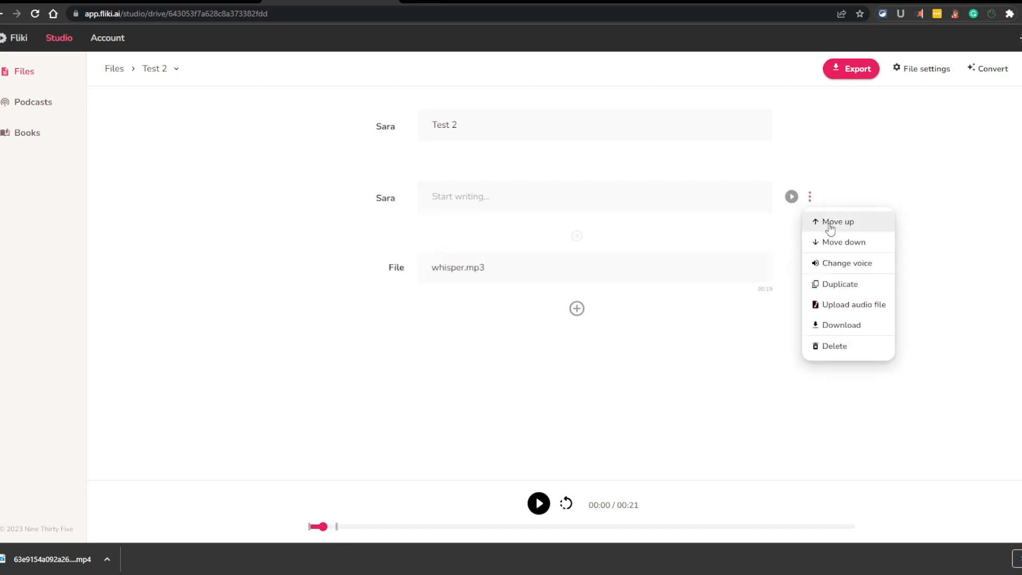
pyautogui.click(829, 222)
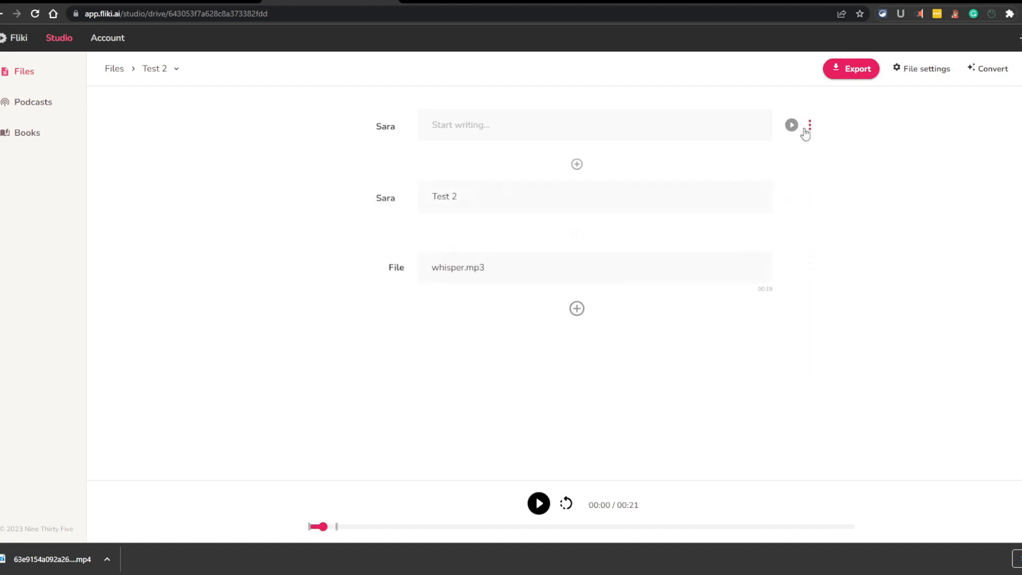
# Step: Move the whisper.mp3 section up one place, above the Test 2 section
pyautogui.click(810, 267)
pyautogui.click(981, 232)
pyautogui.click(817, 272)
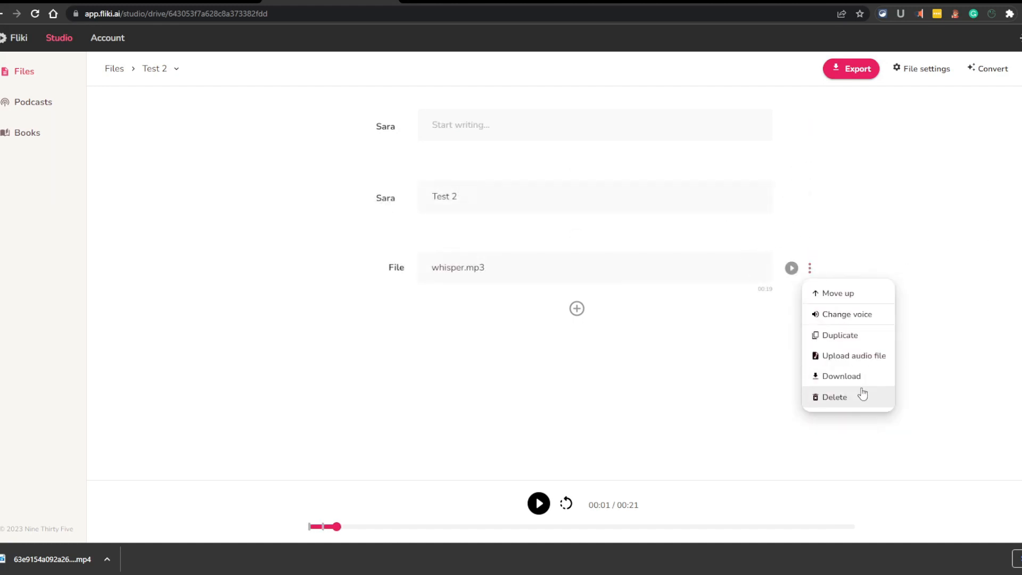
pyautogui.click(864, 299)
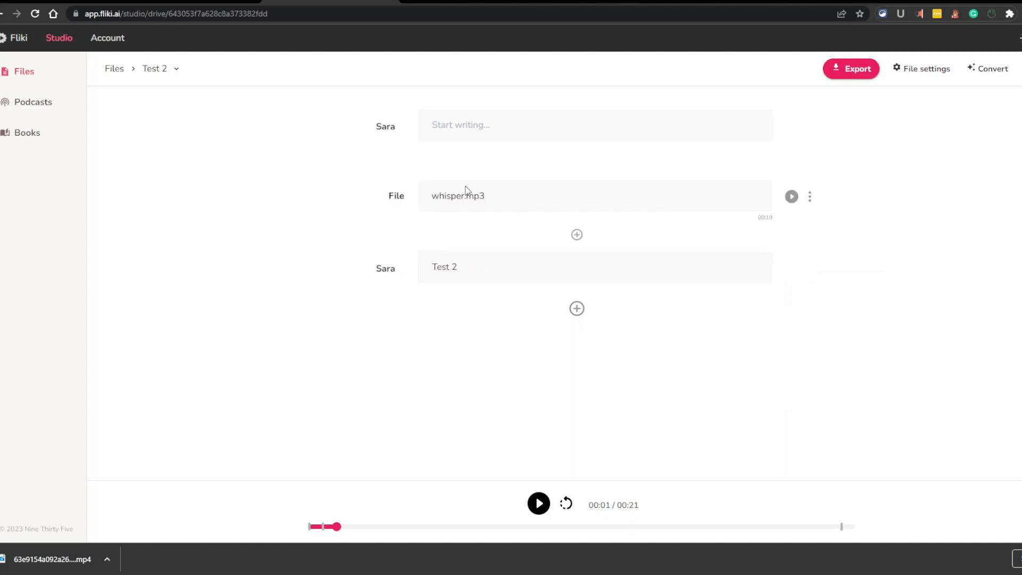
# Step: Open the voice choices for the first section and view all English voices for the United States and United Kingdom dialects
pyautogui.click(384, 125)
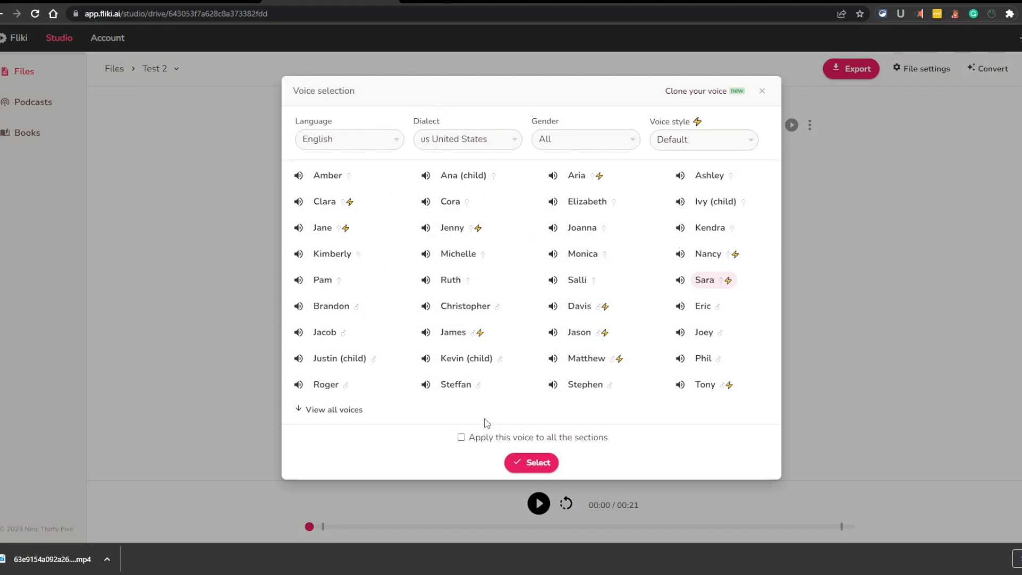
pyautogui.click(352, 411)
pyautogui.scroll(-2, 471, 336)
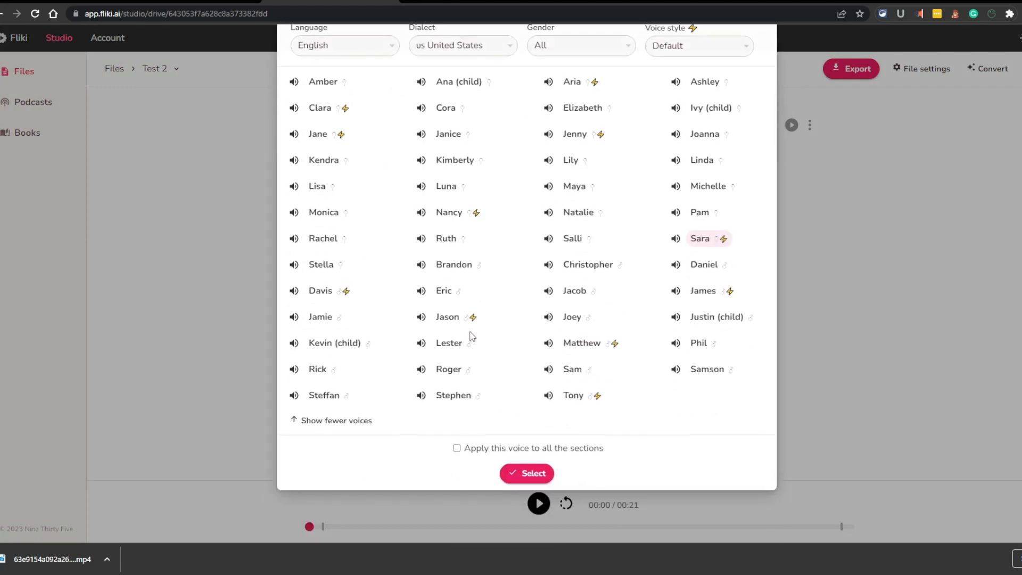
pyautogui.scroll(2, 470, 333)
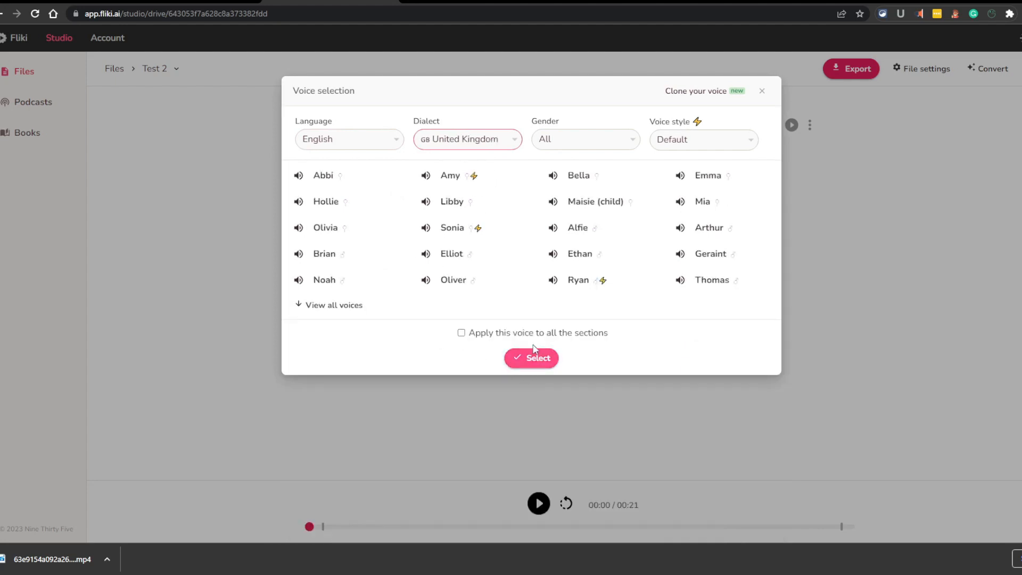
pyautogui.click(343, 303)
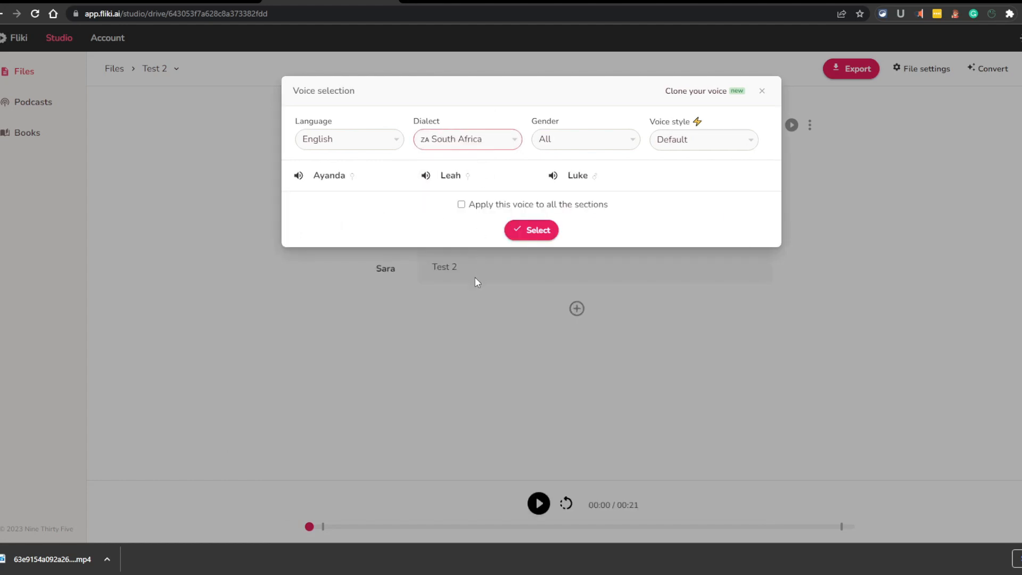
# Step: Browse the English voices of other dialects from South Africa through the Philippines and New Zealand to Australia, showing all Australian voices
pyautogui.press('Up')
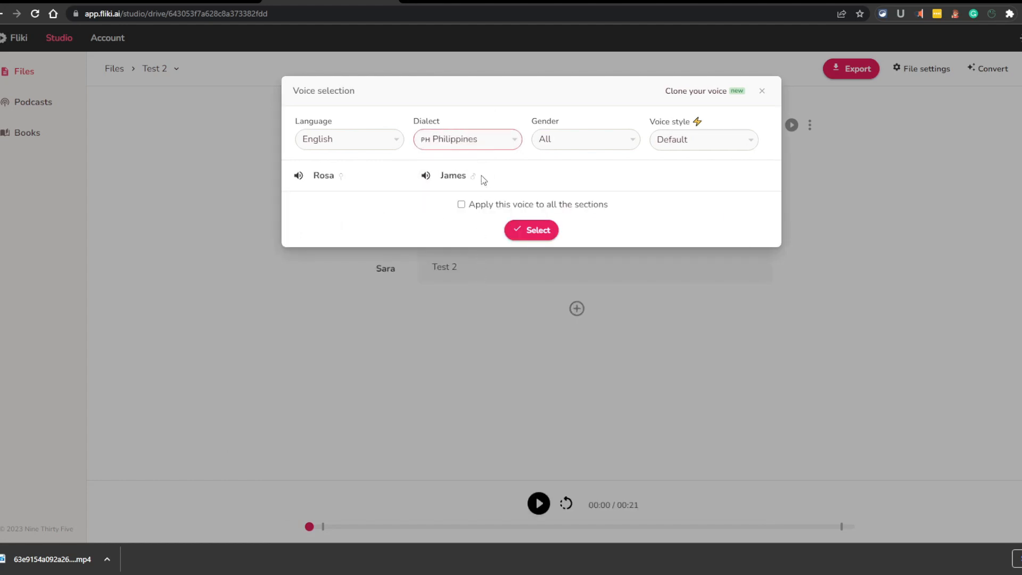
pyautogui.press('Up')
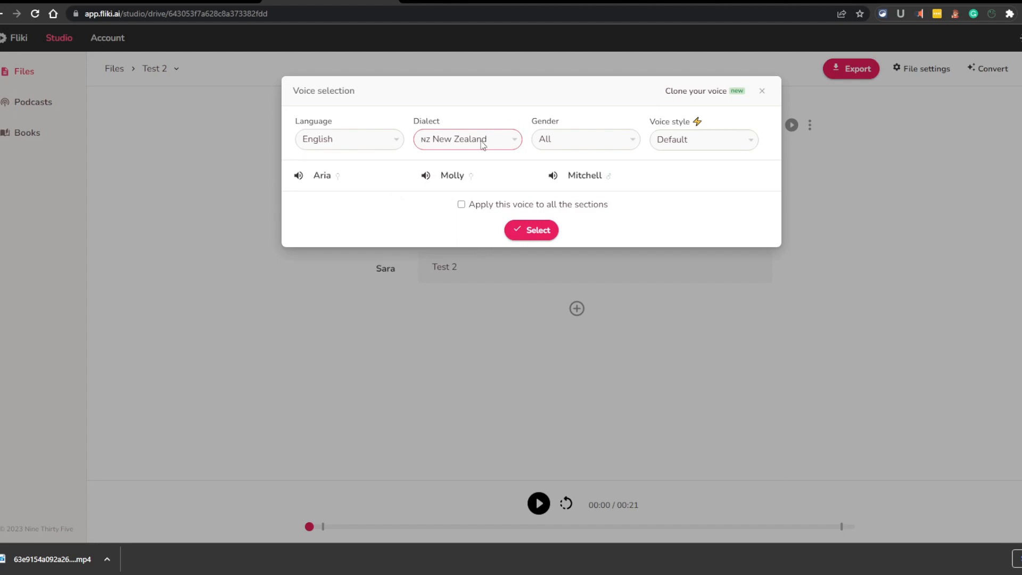
pyautogui.press('Up')
pyautogui.press('Up')
pyautogui.press('Up')
pyautogui.press('Up')
pyautogui.press('Up')
pyautogui.press('Up')
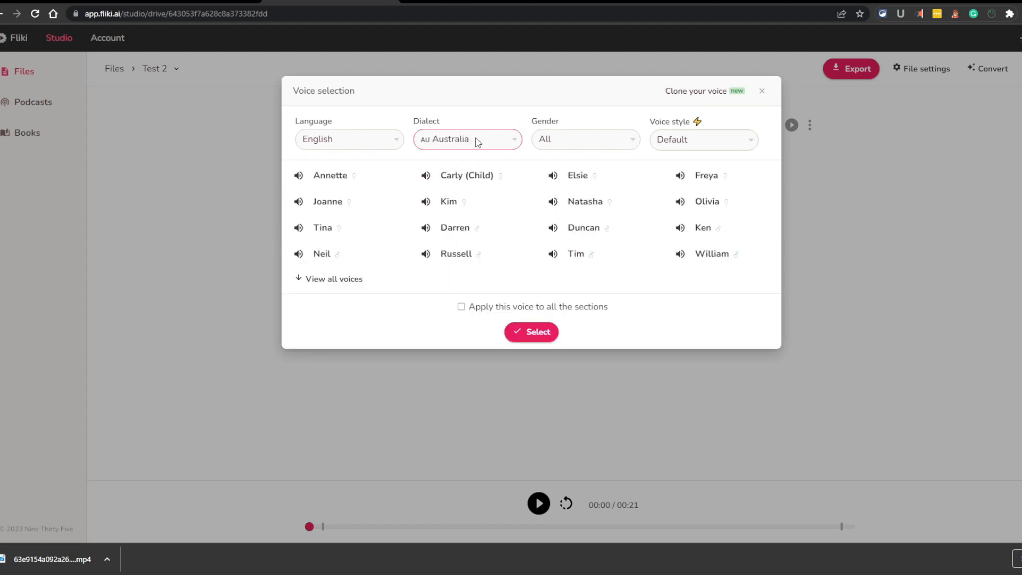
pyautogui.click(322, 279)
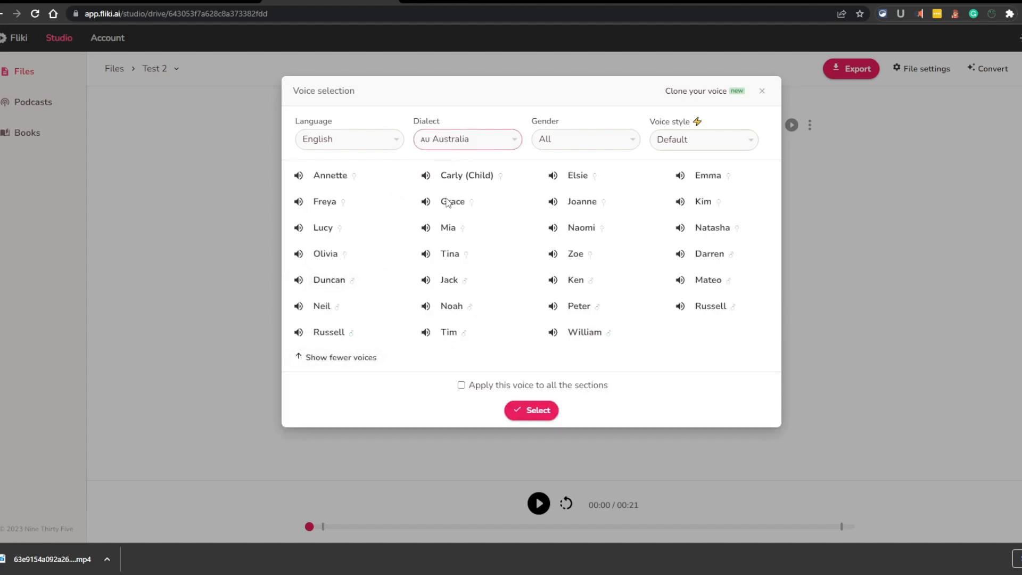
# Step: Look through all English voices for the India dialect, and those for the Nigeria dialect
pyautogui.press('Down')
pyautogui.press('Down')
pyautogui.press('Down')
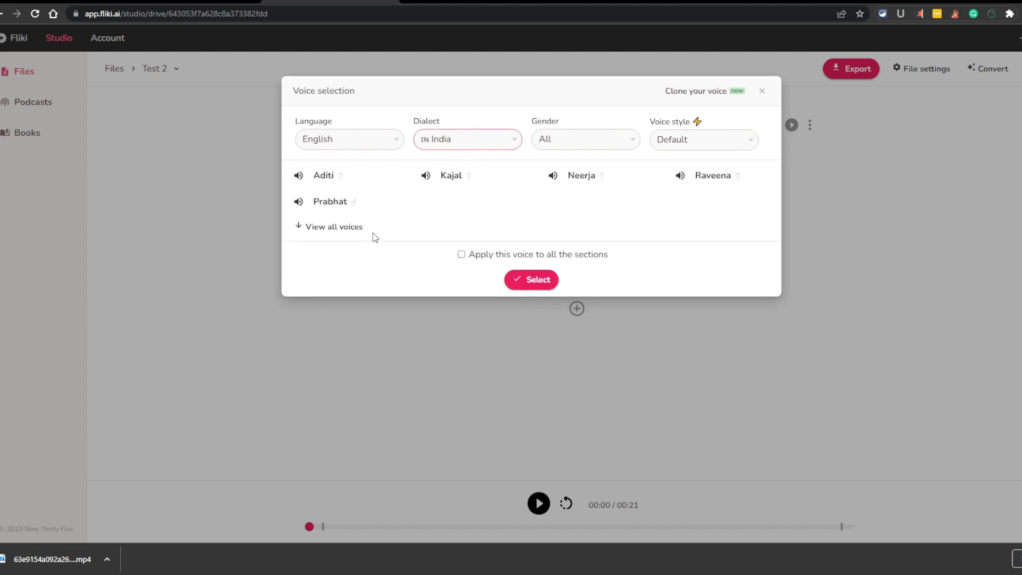
pyautogui.click(336, 227)
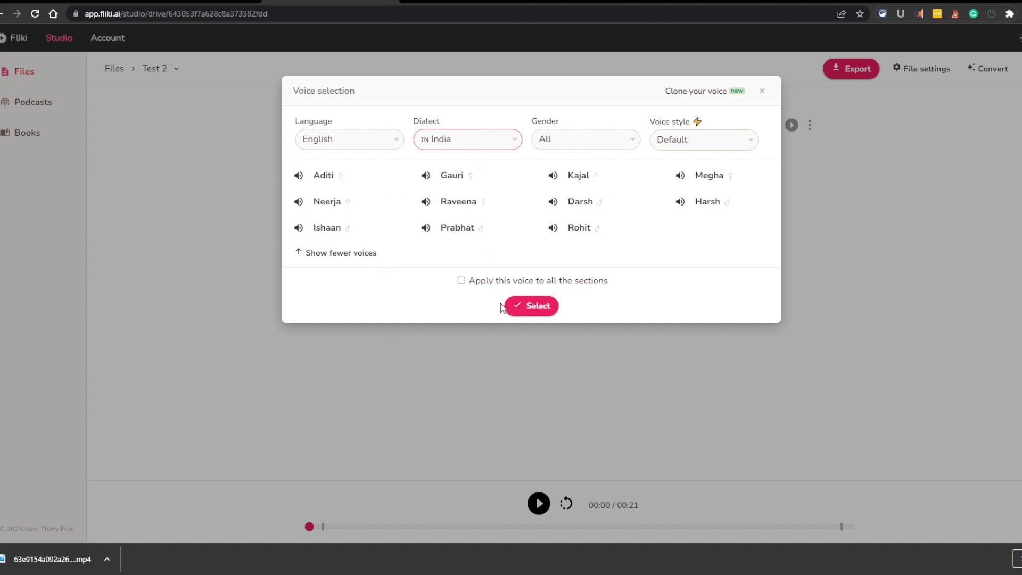
pyautogui.press('Down')
pyautogui.press('Down')
pyautogui.press('Down')
pyautogui.press('Down')
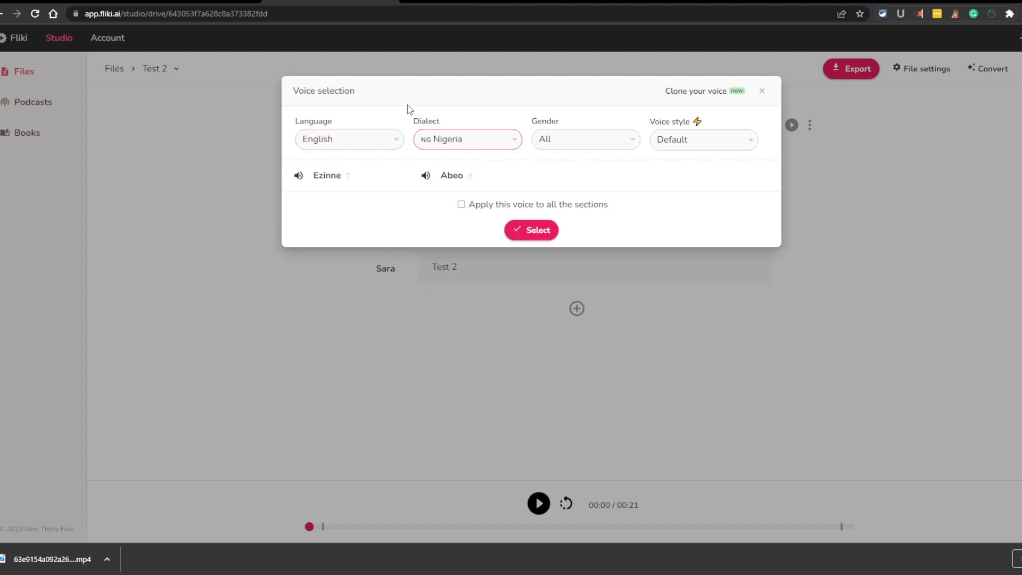
# Step: Look through the voices for Afrikaans, Albanian and Arabic, expanding the full Afrikaans and Arabic voice lists
pyautogui.press('Home')
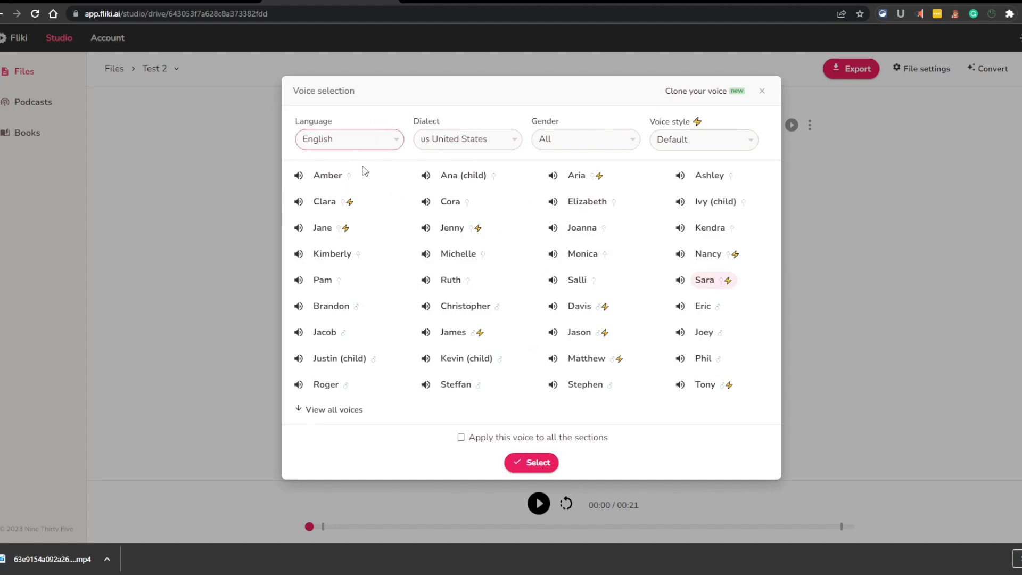
pyautogui.press('Home')
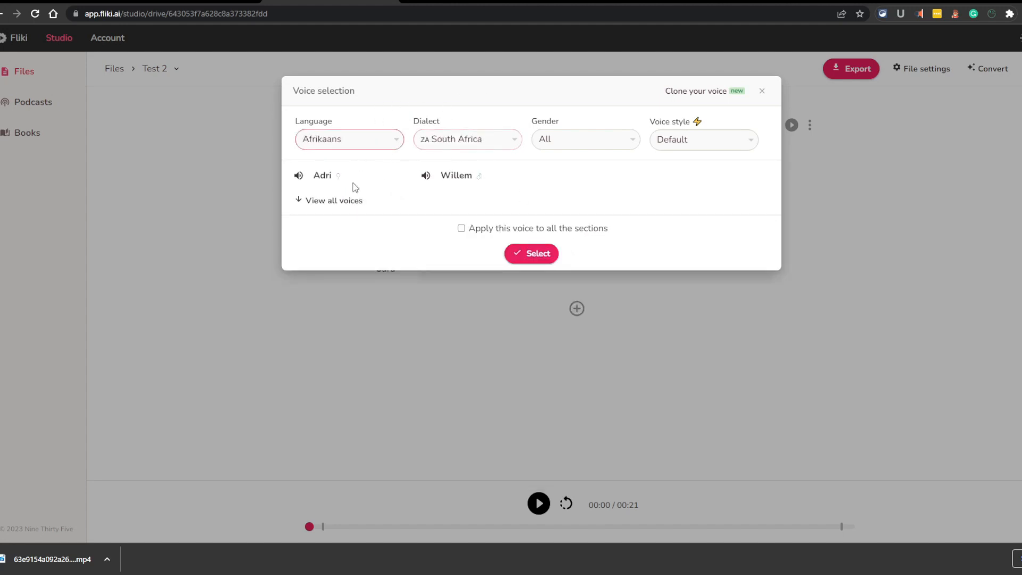
pyautogui.click(341, 201)
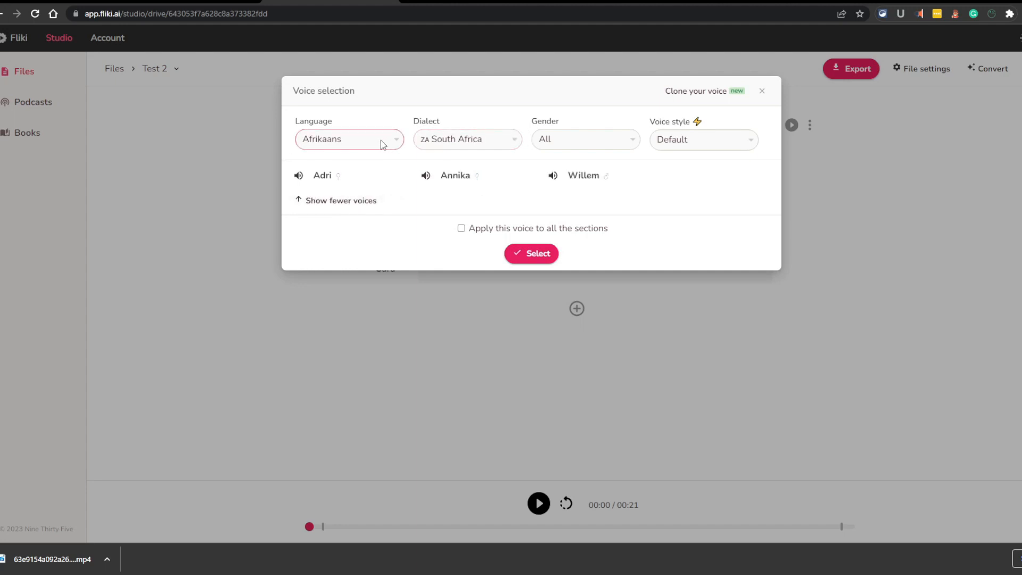
pyautogui.press('Down')
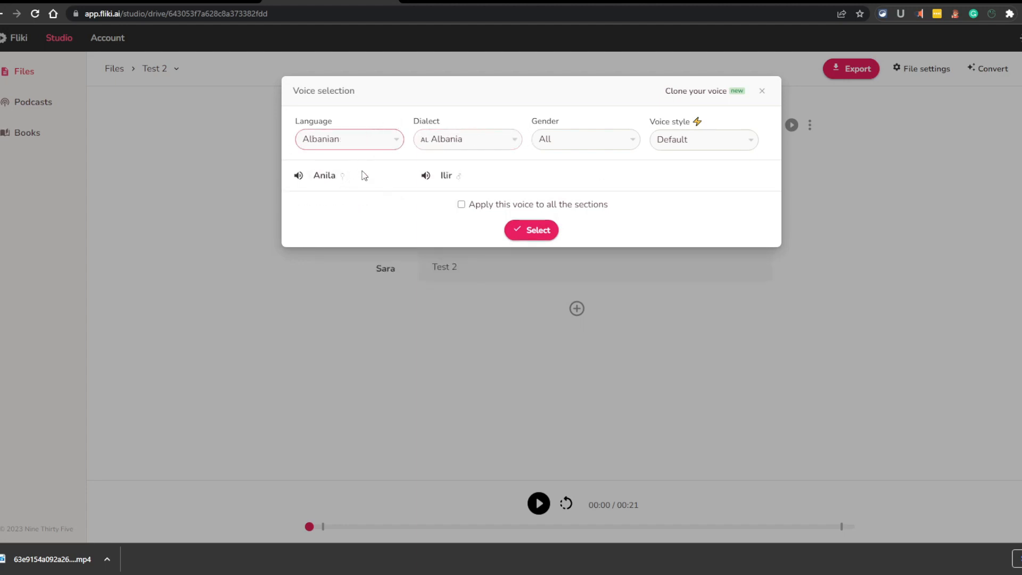
pyautogui.press('Down')
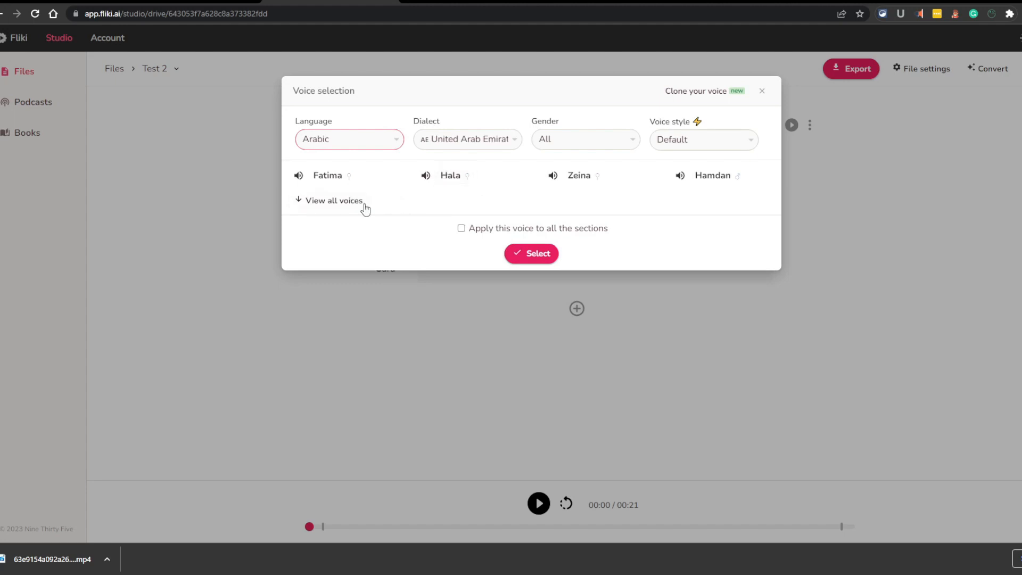
pyautogui.click(365, 208)
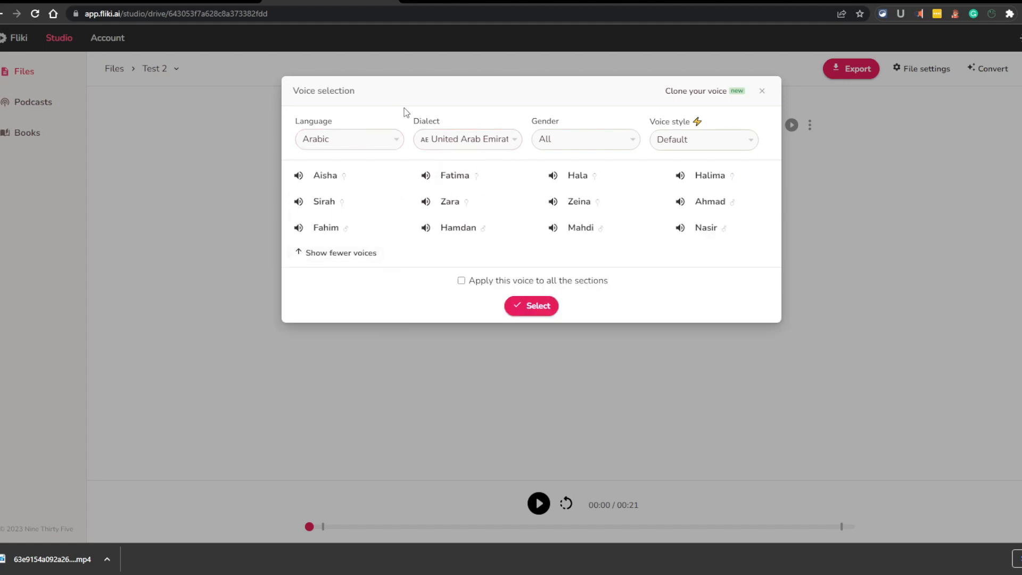
# Step: Browse the Arabic voices of other dialects, including Kuwait and Bahrain
pyautogui.press('k')
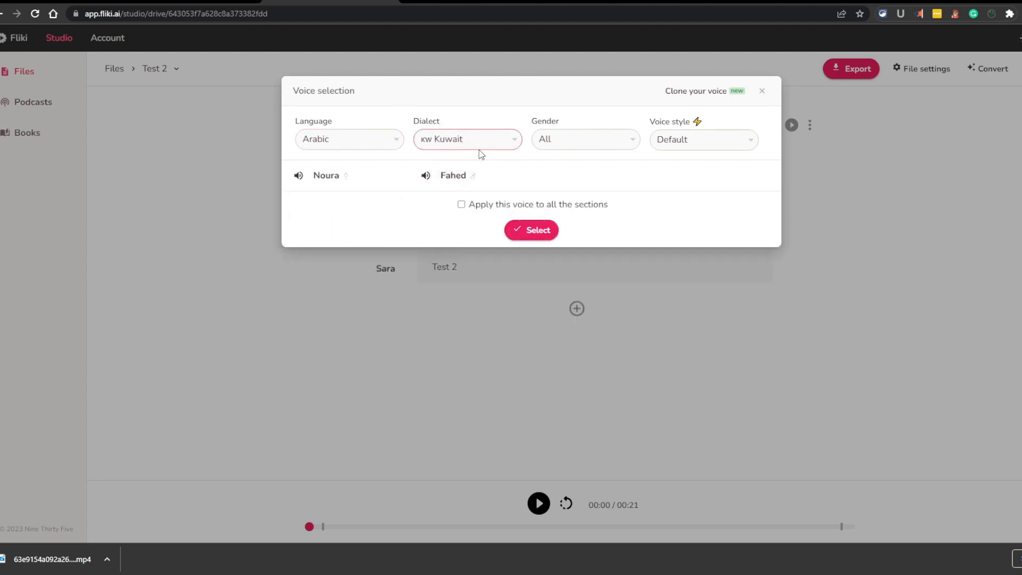
pyautogui.press('o')
pyautogui.press('t')
pyautogui.press('u')
pyautogui.press('b')
# Step: Return the language to English and listen to samples of the Justin (child) and Kevin (child) voices
pyautogui.click(366, 140)
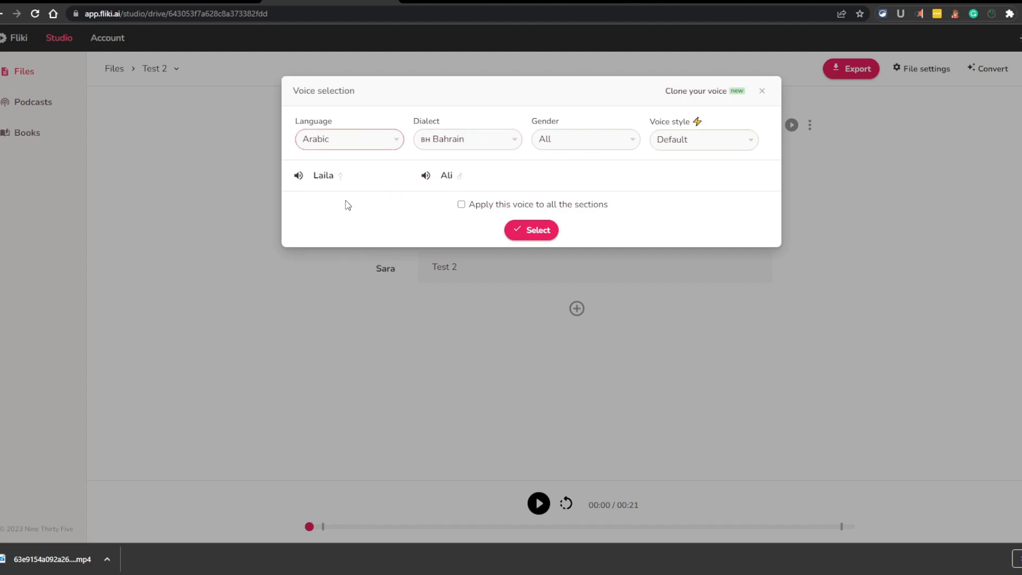
pyautogui.press('e')
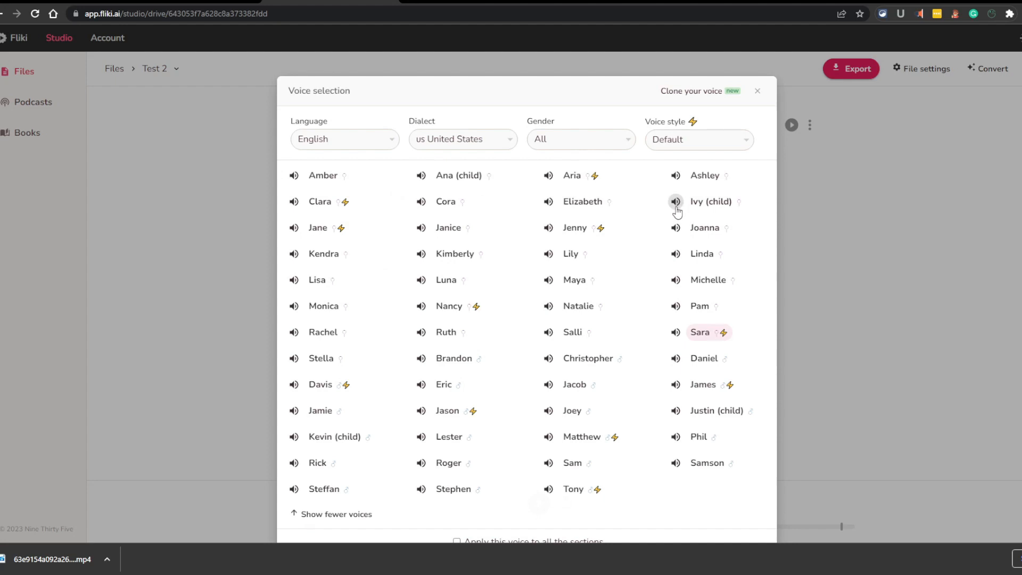
pyautogui.click(675, 410)
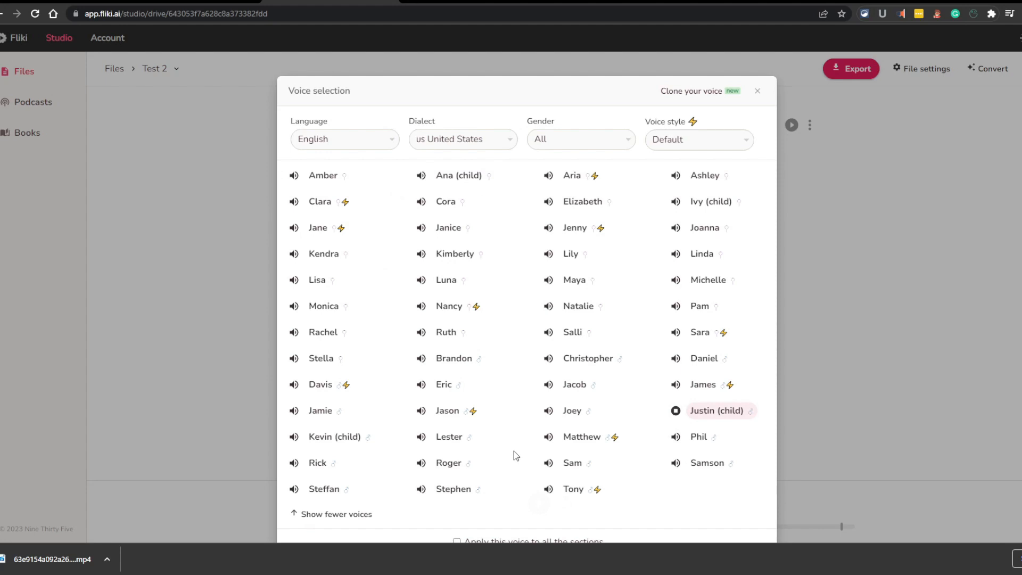
pyautogui.click(294, 437)
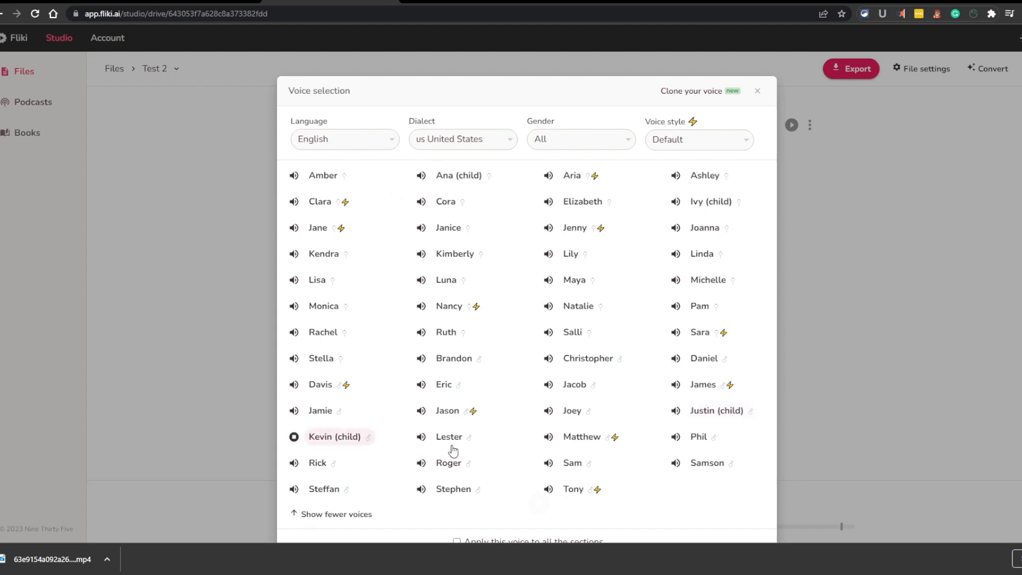
pyautogui.scroll(-2, 453, 451)
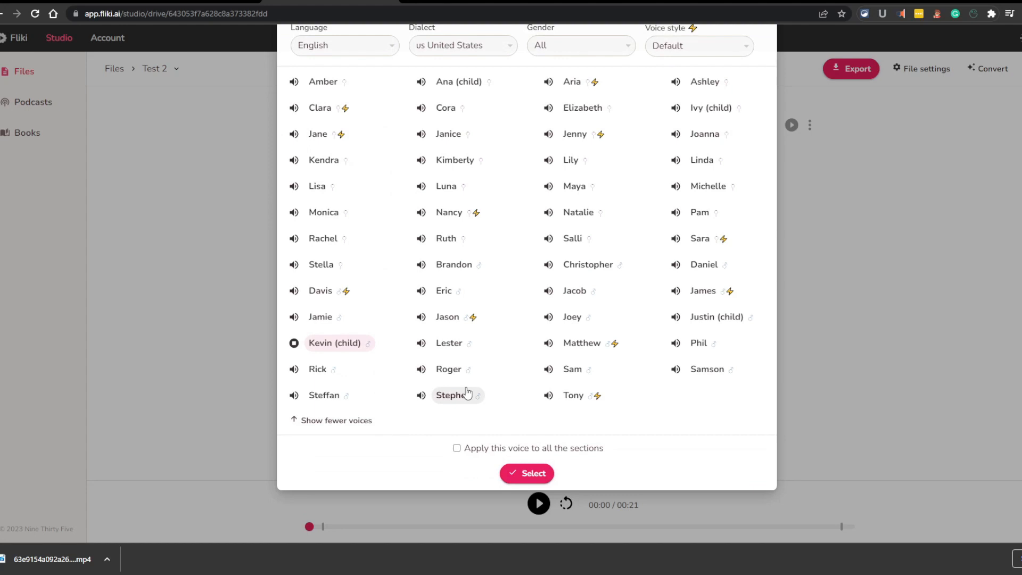
pyautogui.scroll(2, 466, 394)
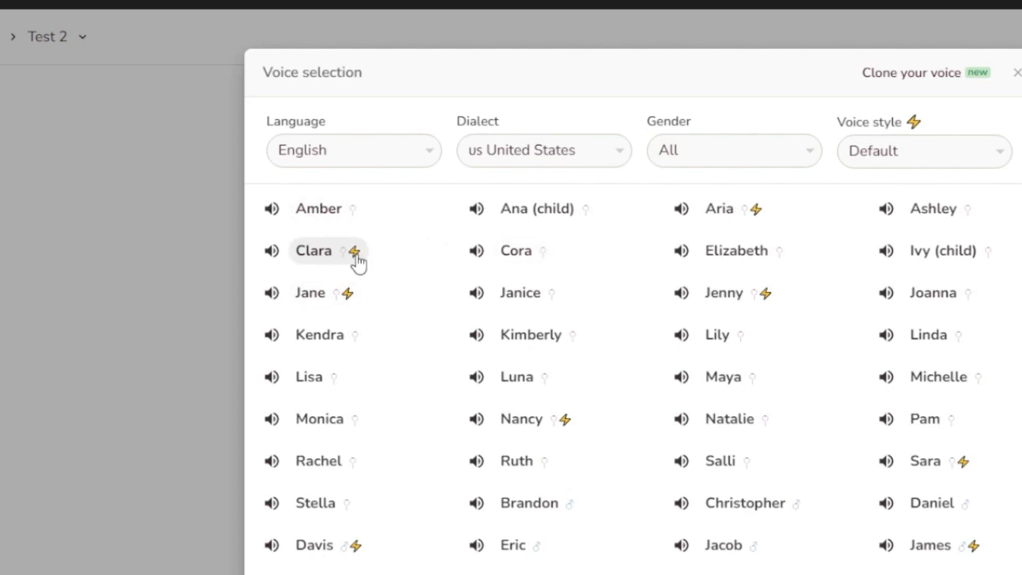
# Step: Choose the Clara voice, set its voice style to Newscast, and play its sample in both the Default and Newscast styles
pyautogui.click(309, 256)
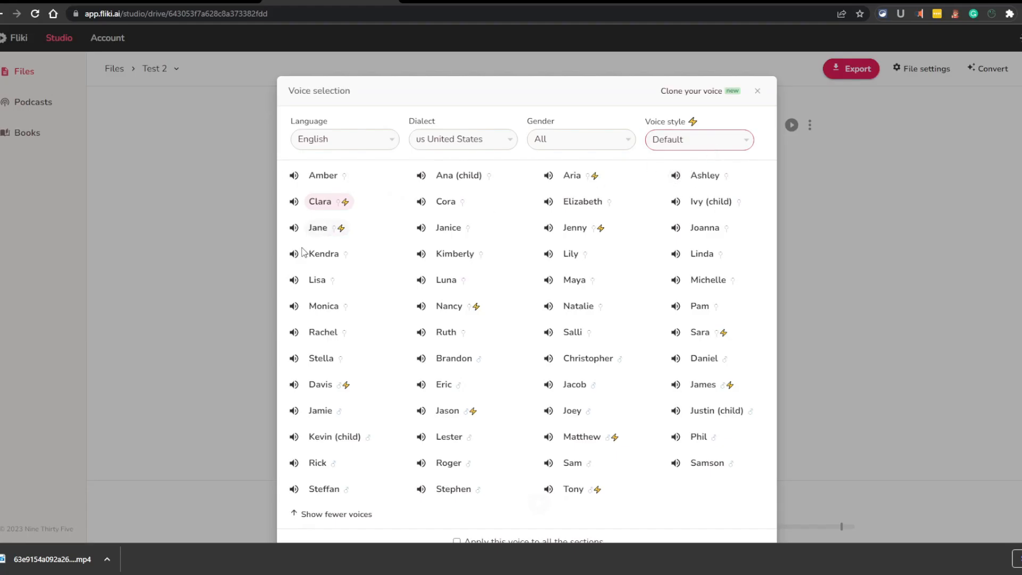
pyautogui.click(294, 205)
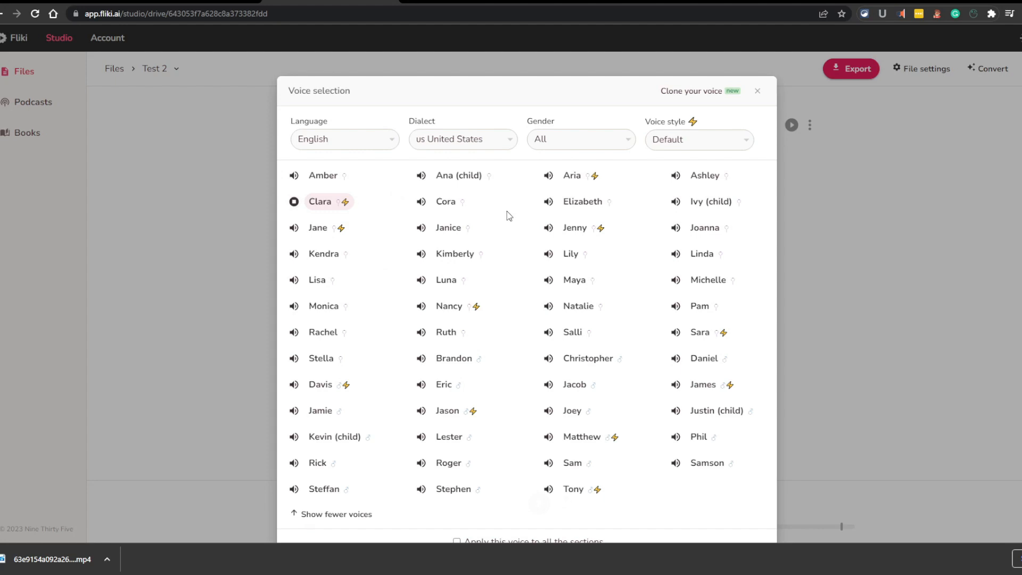
pyautogui.click(721, 133)
pyautogui.click(706, 175)
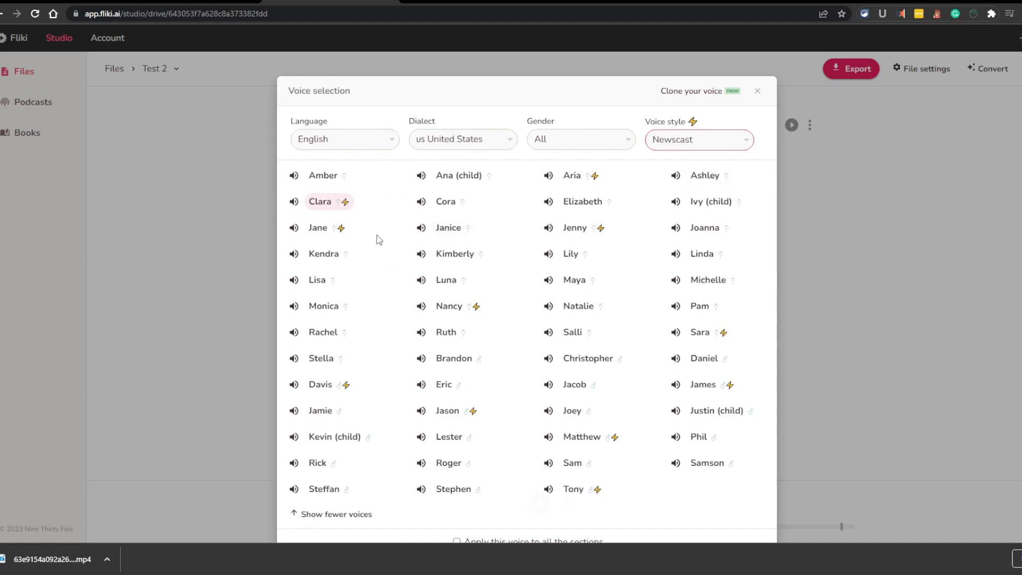
pyautogui.click(295, 203)
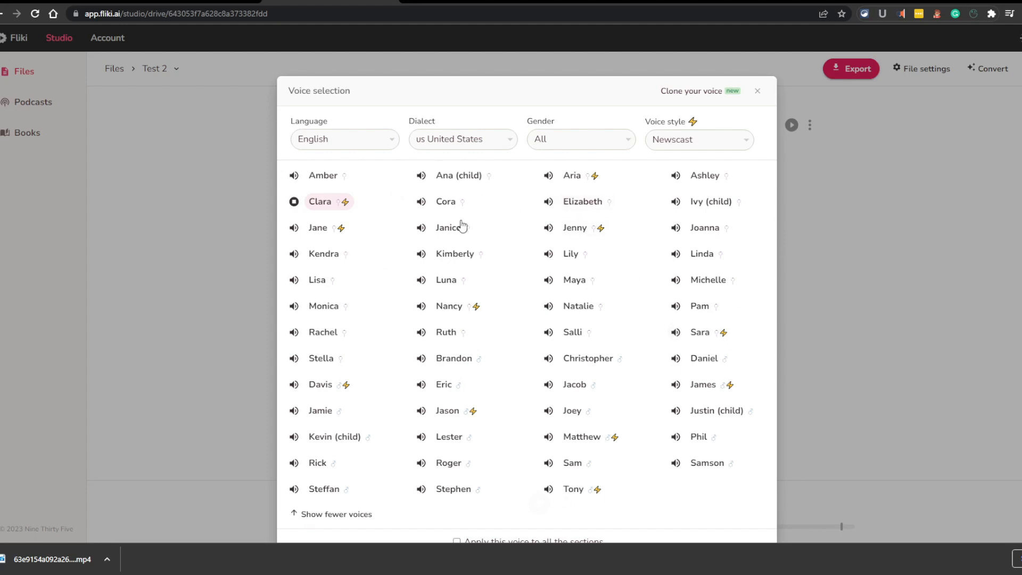
# Step: Listen to samples of the Cora and James voices in the Default style
pyautogui.click(420, 201)
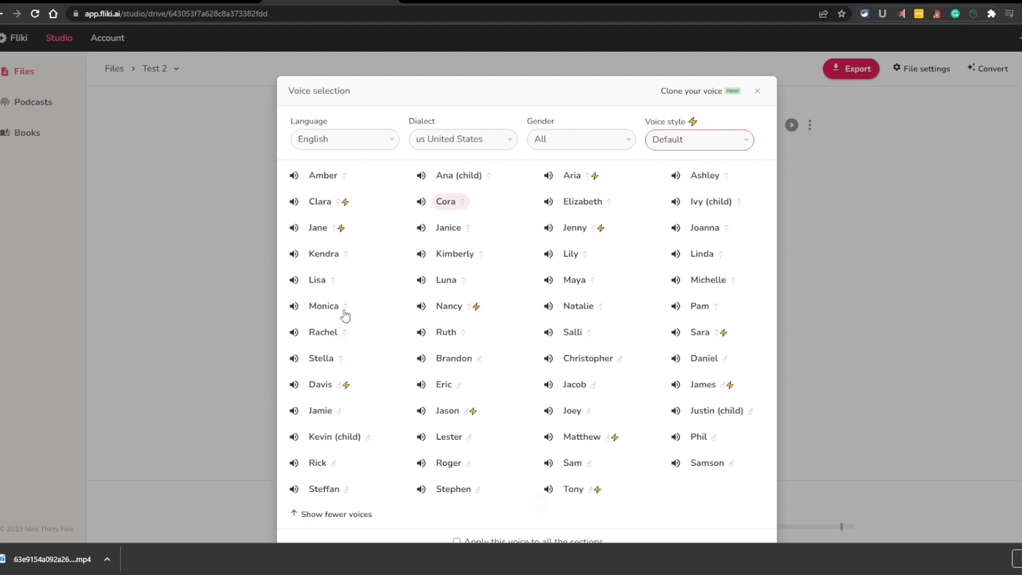
pyautogui.click(676, 385)
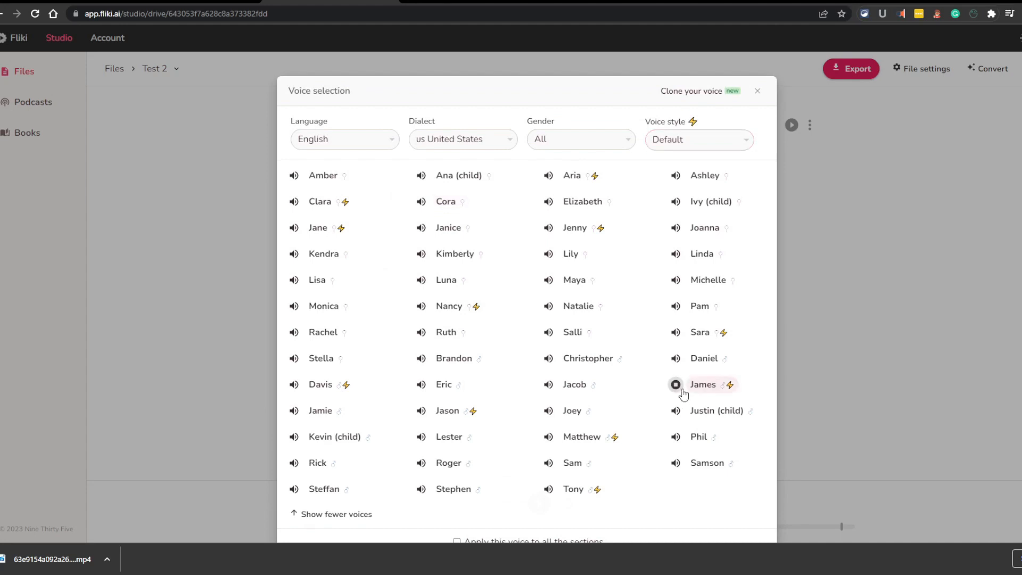
pyautogui.scroll(-2, 683, 394)
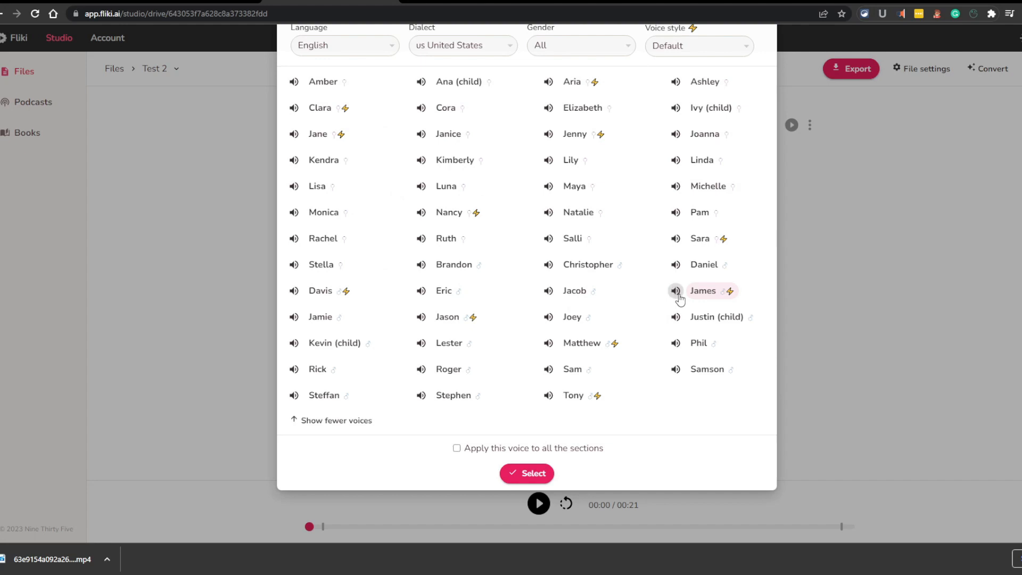
pyautogui.scroll(2, 679, 298)
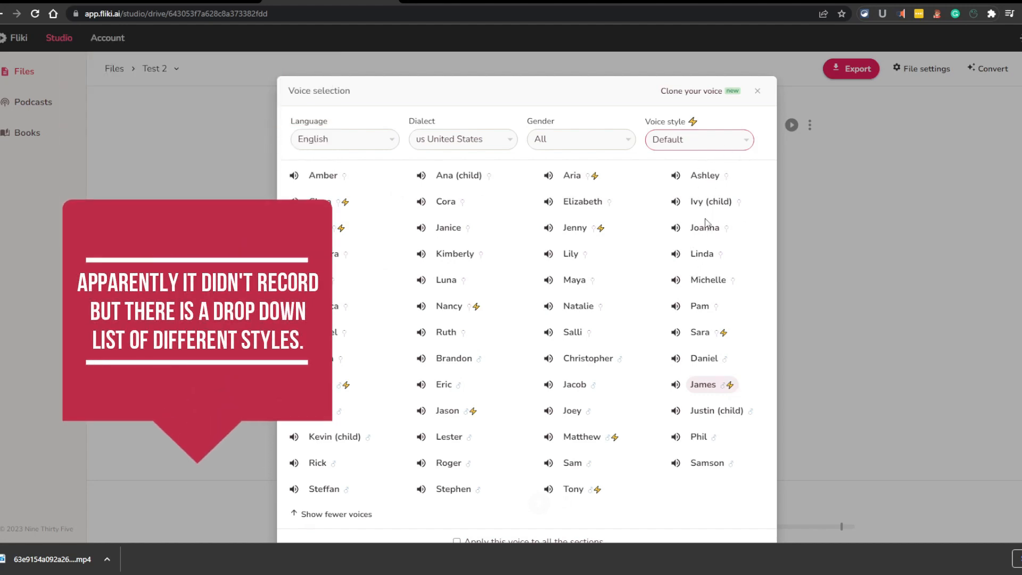
# Step: Play the Tony voice's sample in the Whispering, Sad and Friendly styles
pyautogui.click(742, 334)
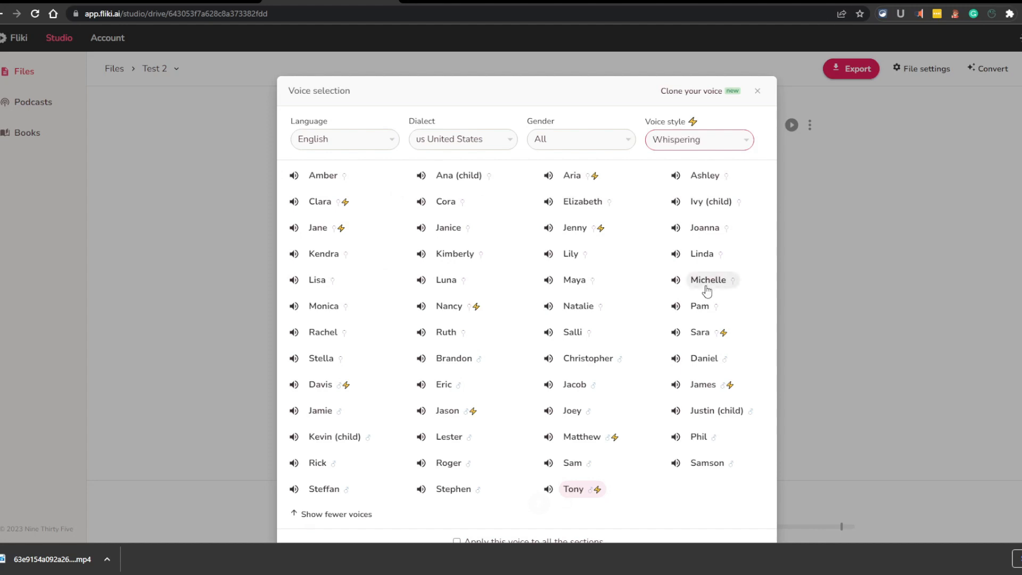
pyautogui.click(548, 489)
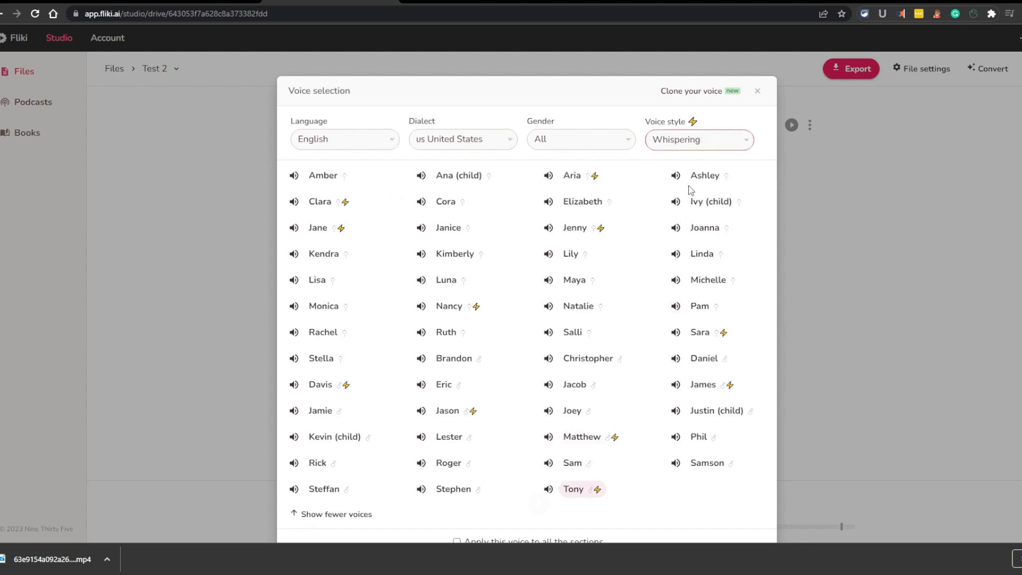
pyautogui.press('Down')
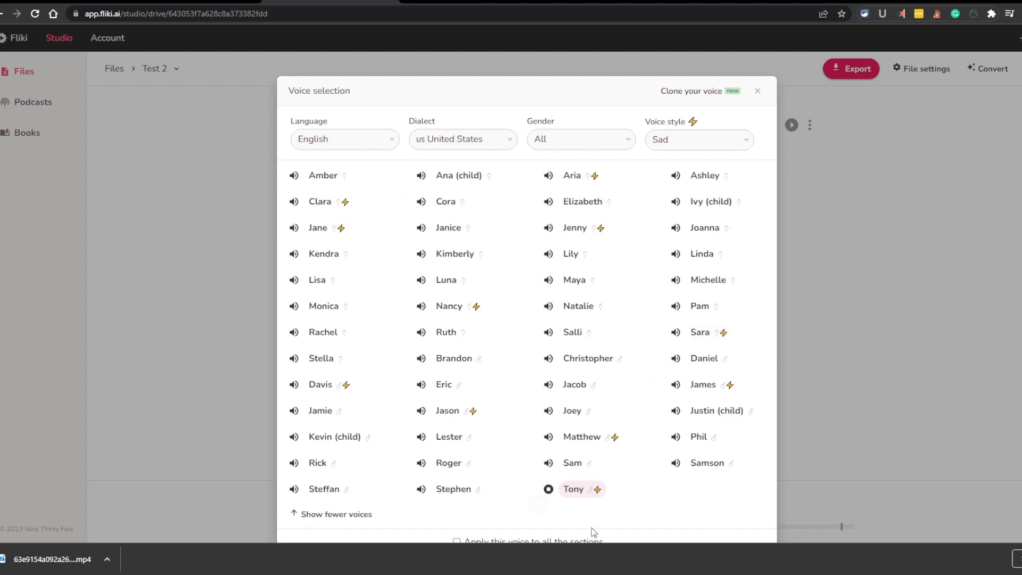
pyautogui.click(548, 489)
pyautogui.click(717, 133)
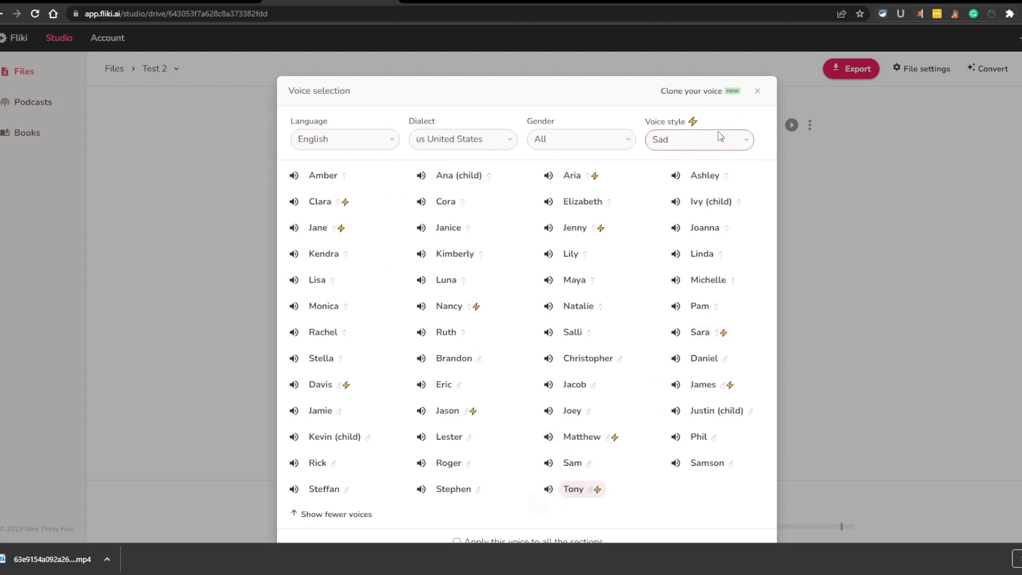
pyautogui.click(700, 210)
pyautogui.click(548, 488)
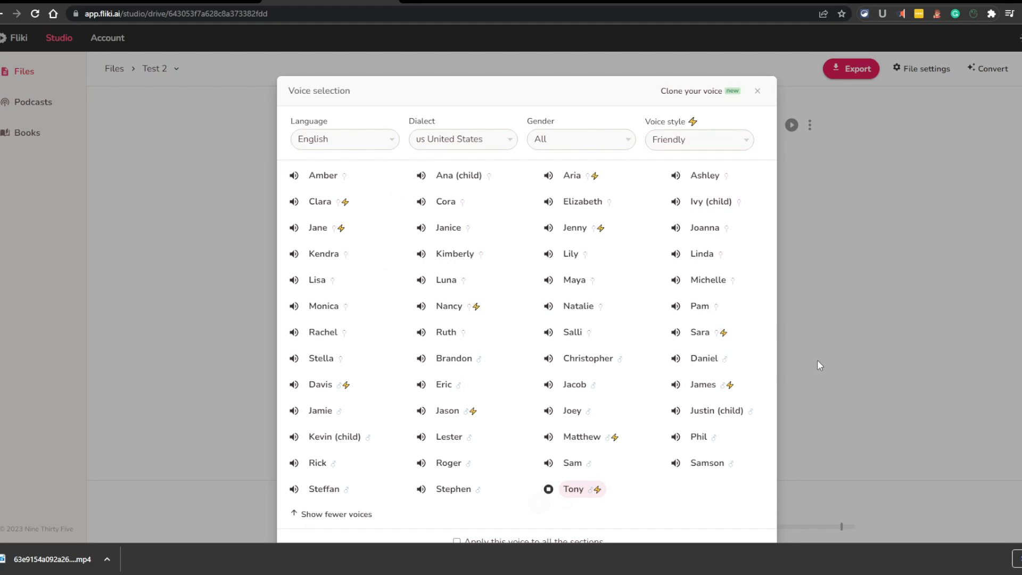
# Step: Sample the Roger voice and look through the voice styles offered for other voices such as Nancy and Sara
pyautogui.click(421, 463)
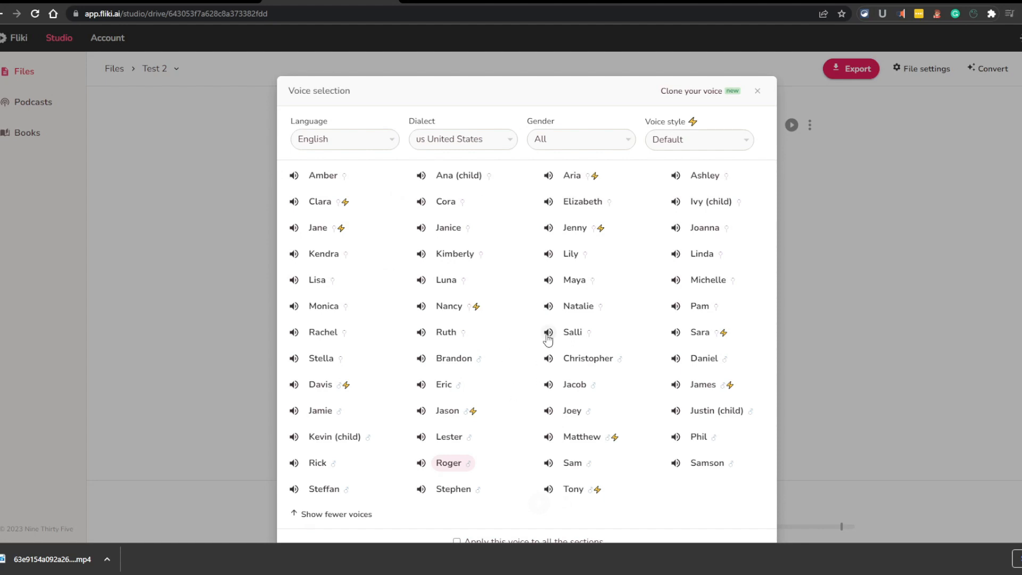
pyautogui.scroll(-2, 545, 335)
pyautogui.scroll(2, 541, 327)
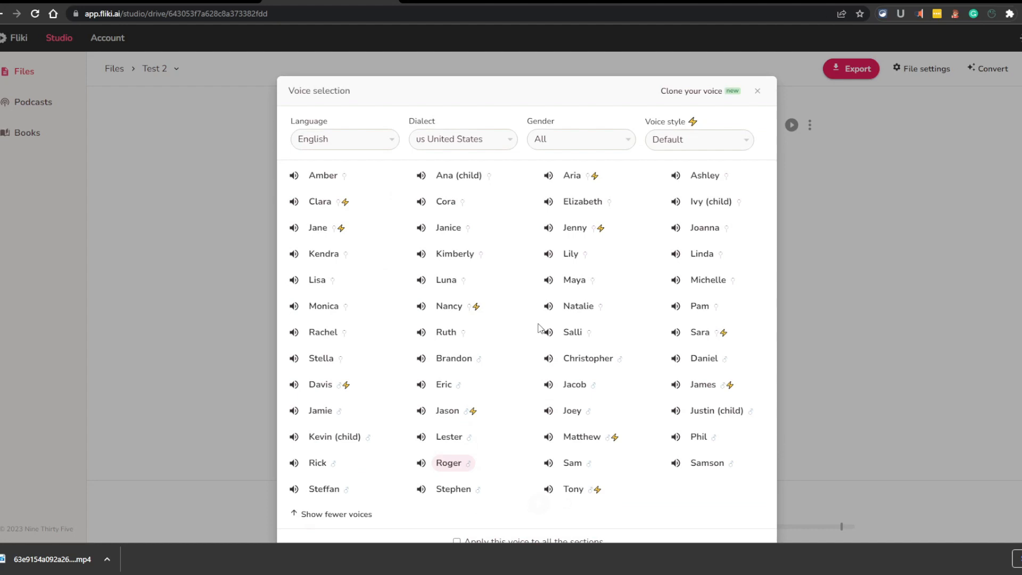
pyautogui.click(473, 307)
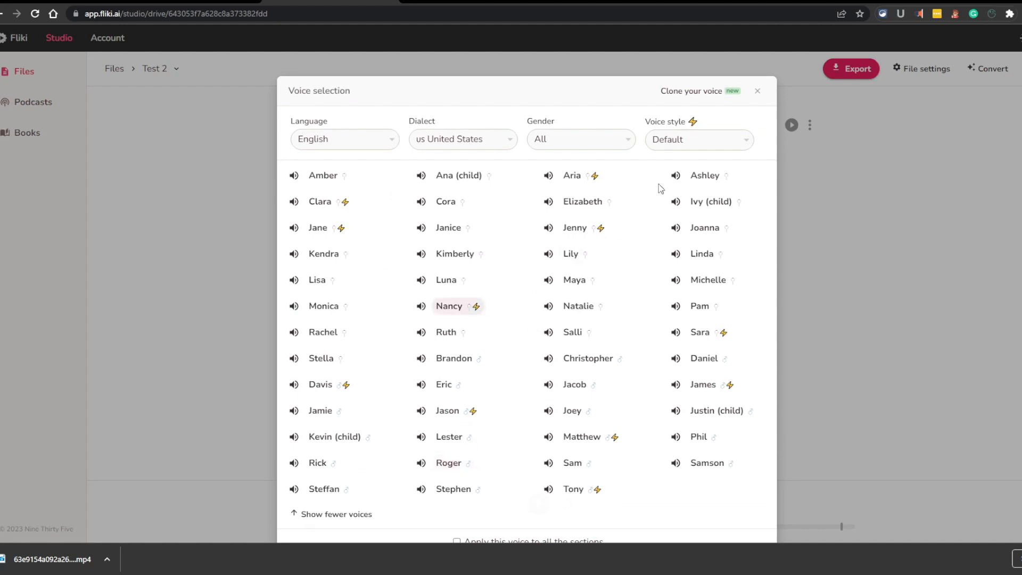
pyautogui.click(689, 138)
pyautogui.click(703, 514)
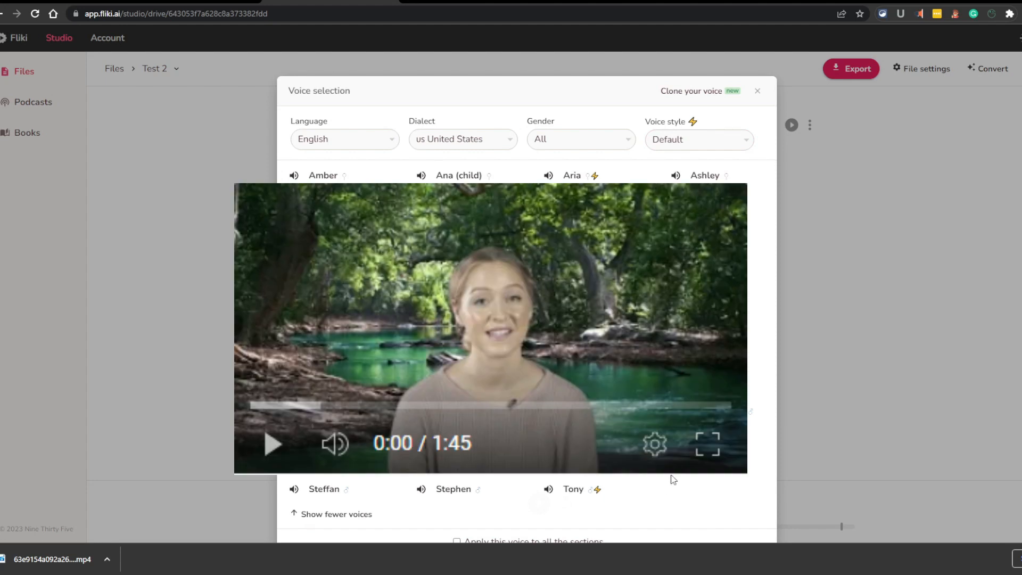
pyautogui.click(700, 332)
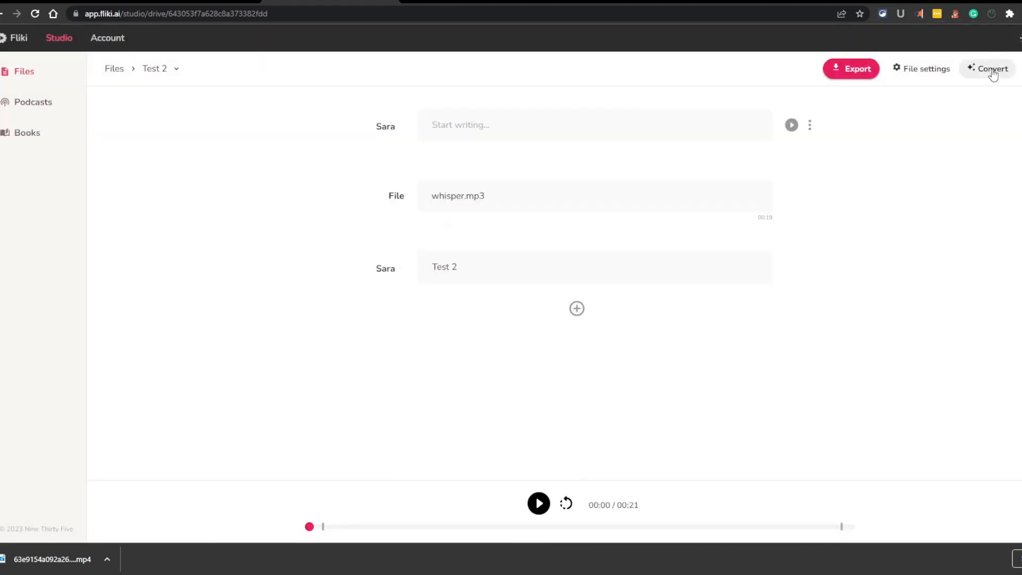
# Step: Examine the blog-to-audio import and its summary lengths, choosing Full without summarization
pyautogui.click(977, 76)
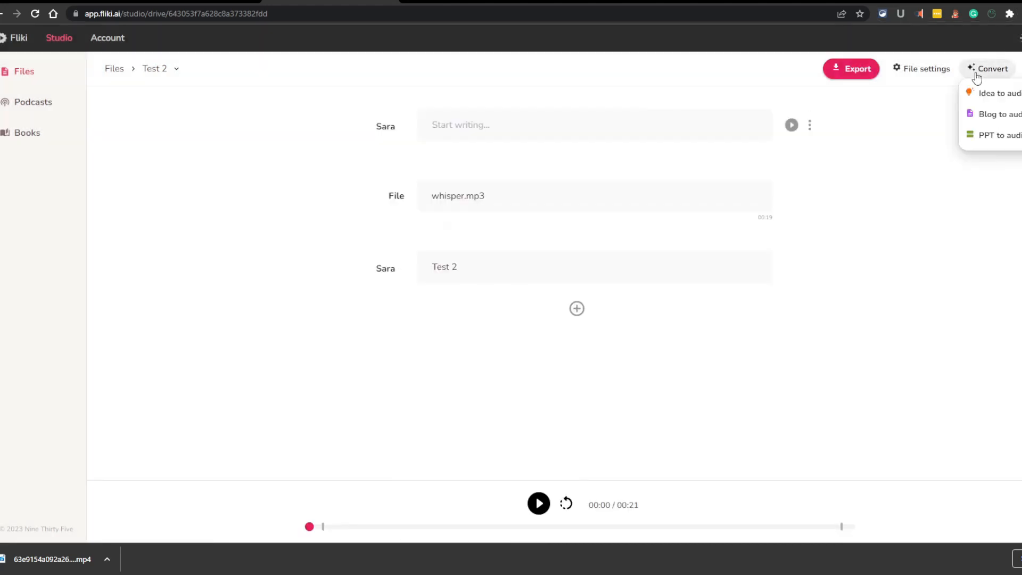
pyautogui.click(992, 118)
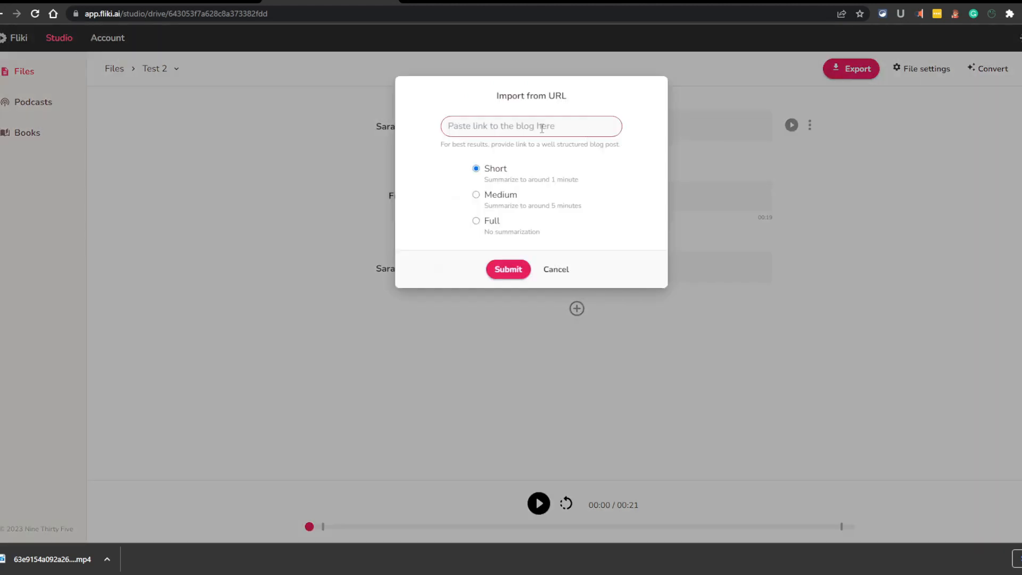
pyautogui.click(480, 221)
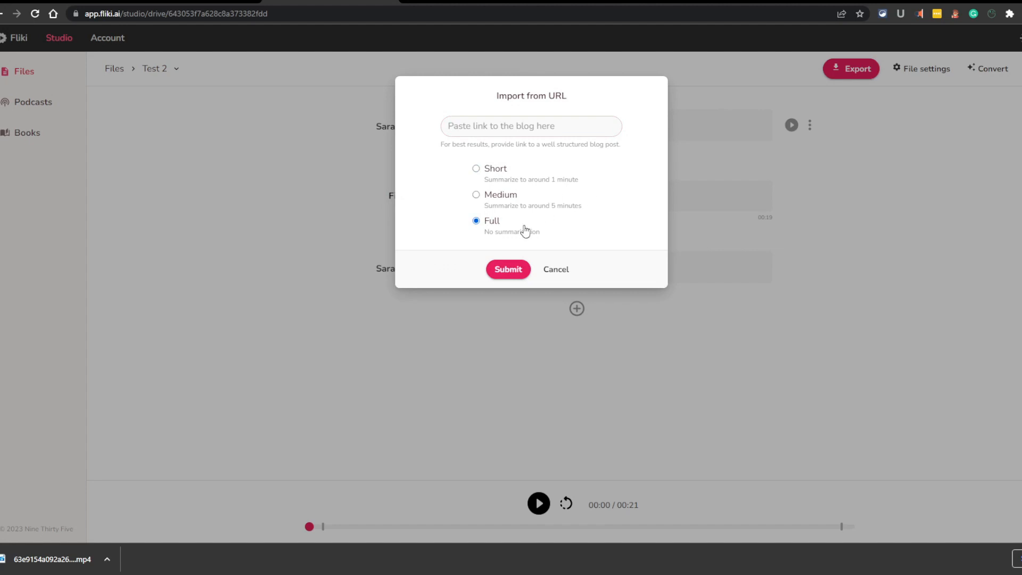
# Step: Generate audio sections from the idea "How to bake a cake", in English with the Default style and Short length
pyautogui.click(987, 68)
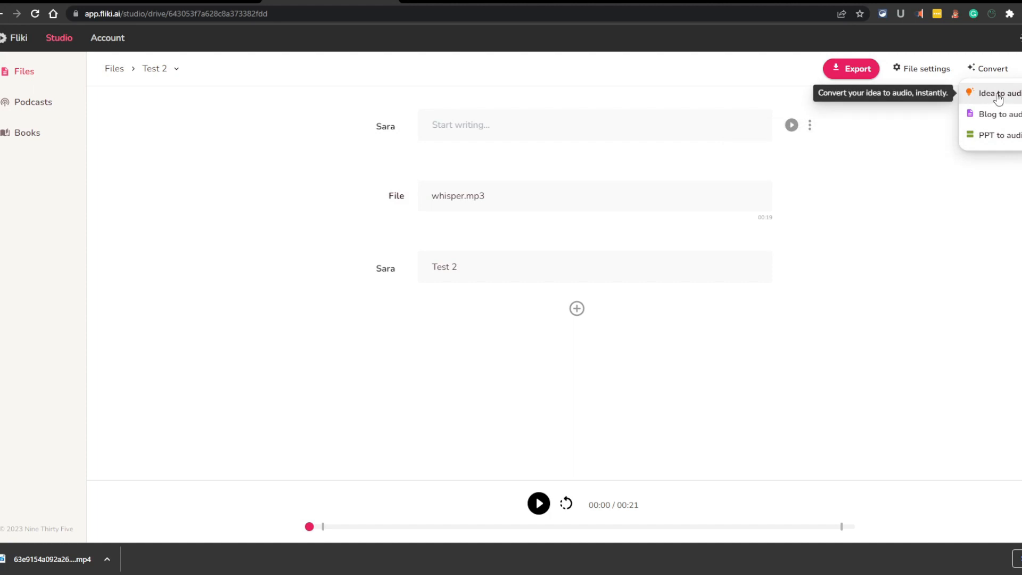
pyautogui.click(997, 96)
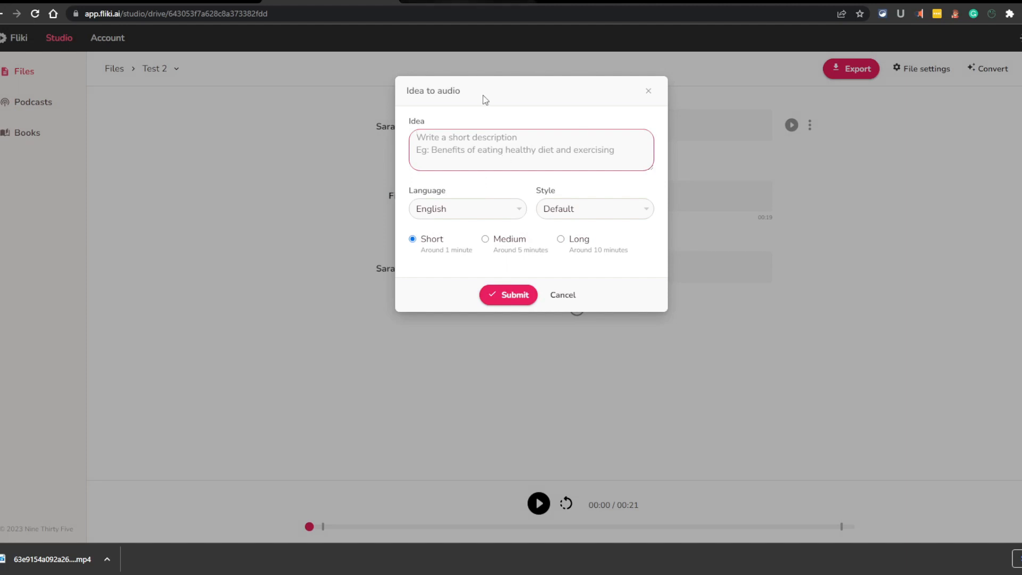
pyautogui.write('How to bak')
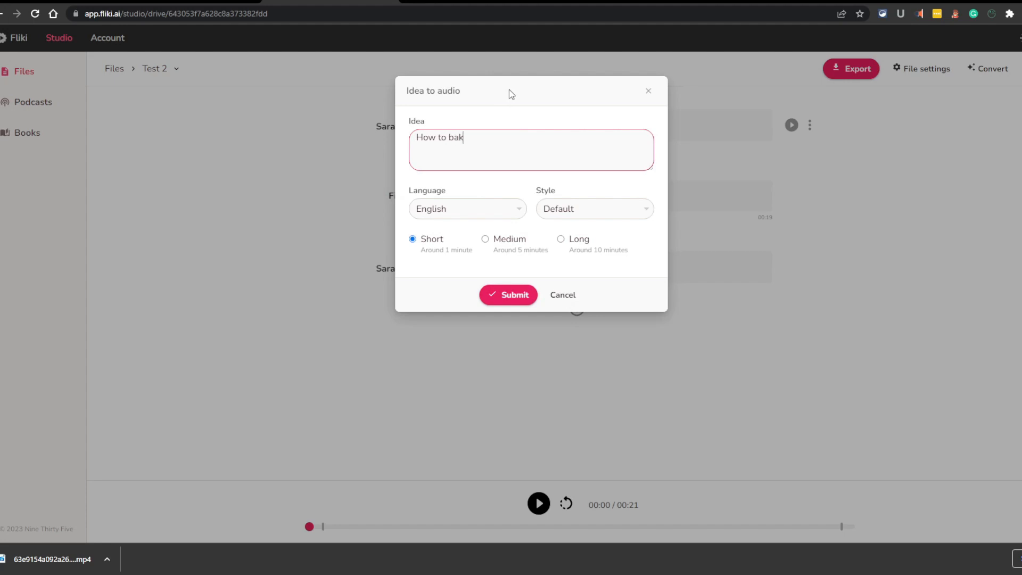
pyautogui.write('e a cake')
pyautogui.click(507, 296)
pyautogui.scroll(-7, 825, 119)
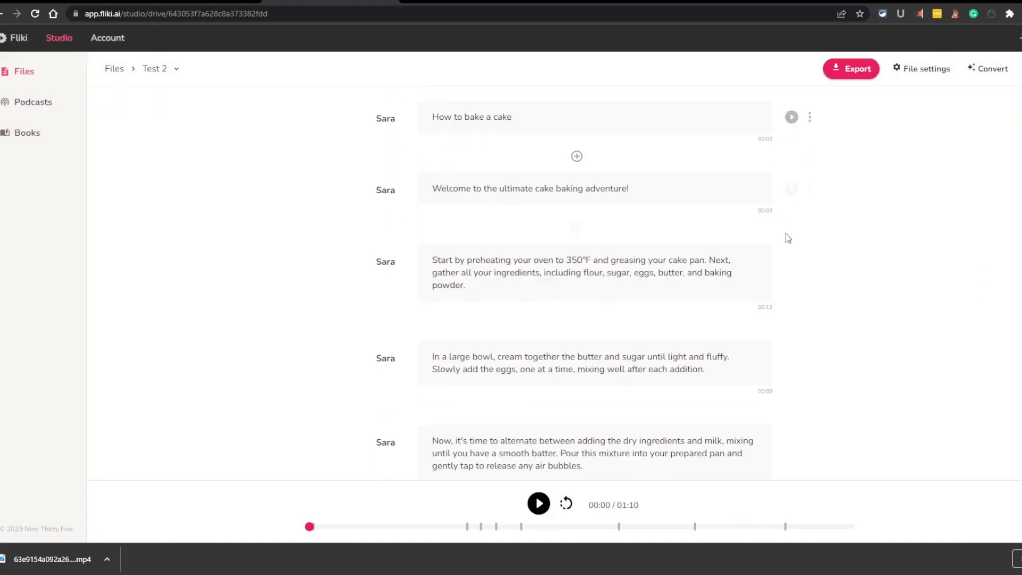
# Step: Delete the empty section, the whisper.mp3 section and the "Test 2" section above the generated cake text
pyautogui.scroll(7, 790, 234)
pyautogui.click(810, 125)
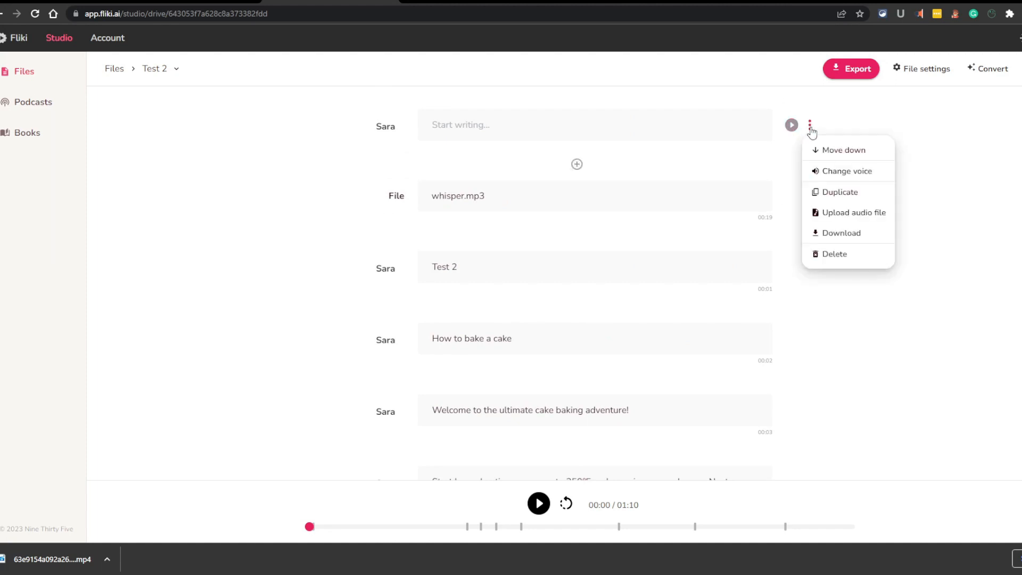
pyautogui.click(852, 265)
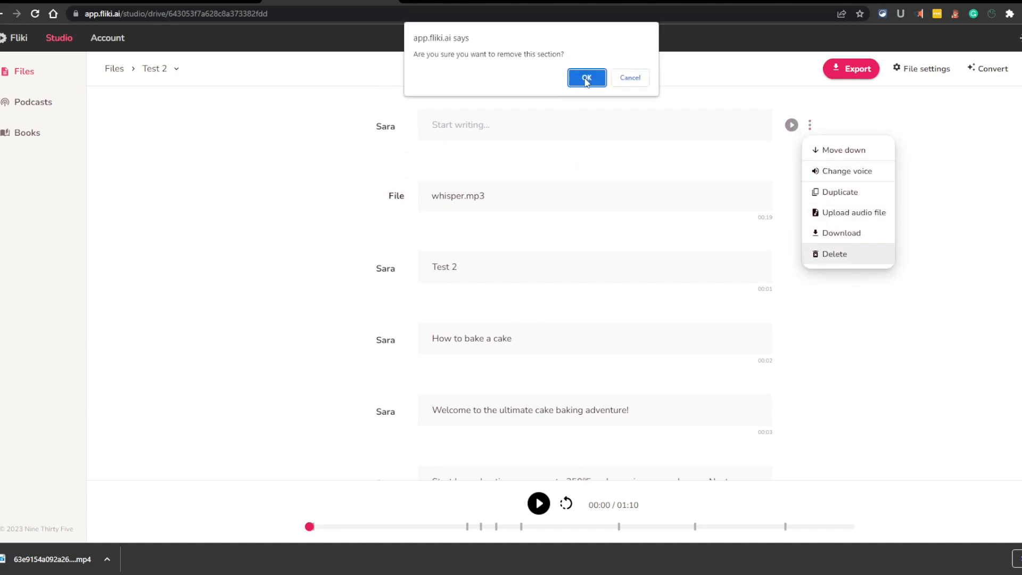
pyautogui.click(587, 77)
pyautogui.click(809, 125)
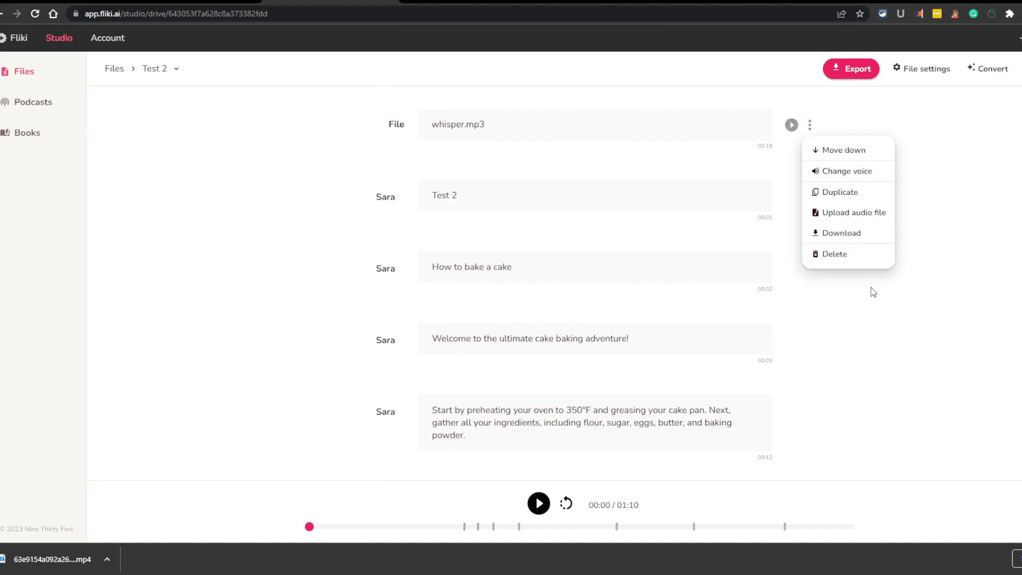
pyautogui.click(851, 258)
pyautogui.click(574, 81)
pyautogui.click(809, 125)
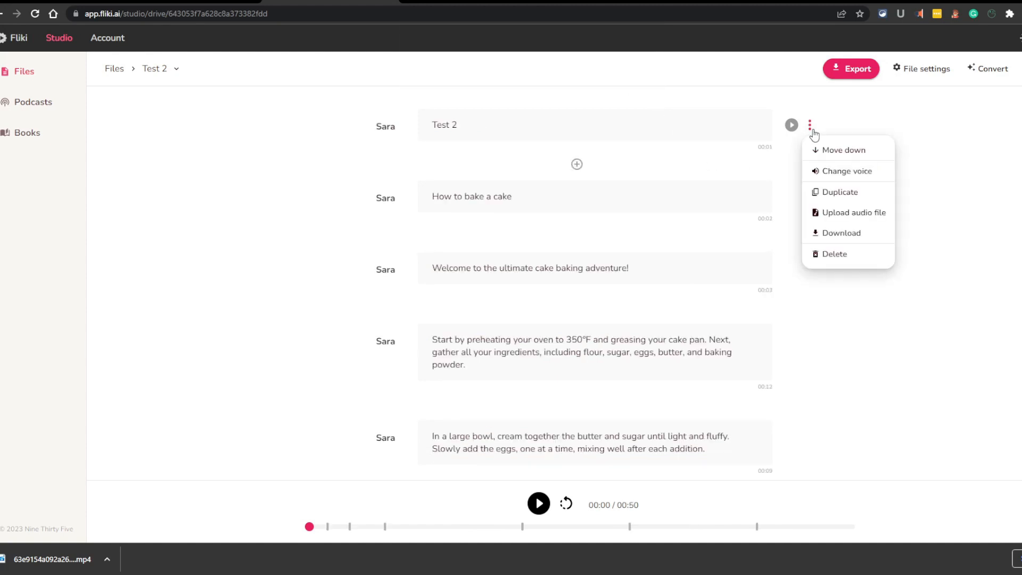
pyautogui.click(845, 256)
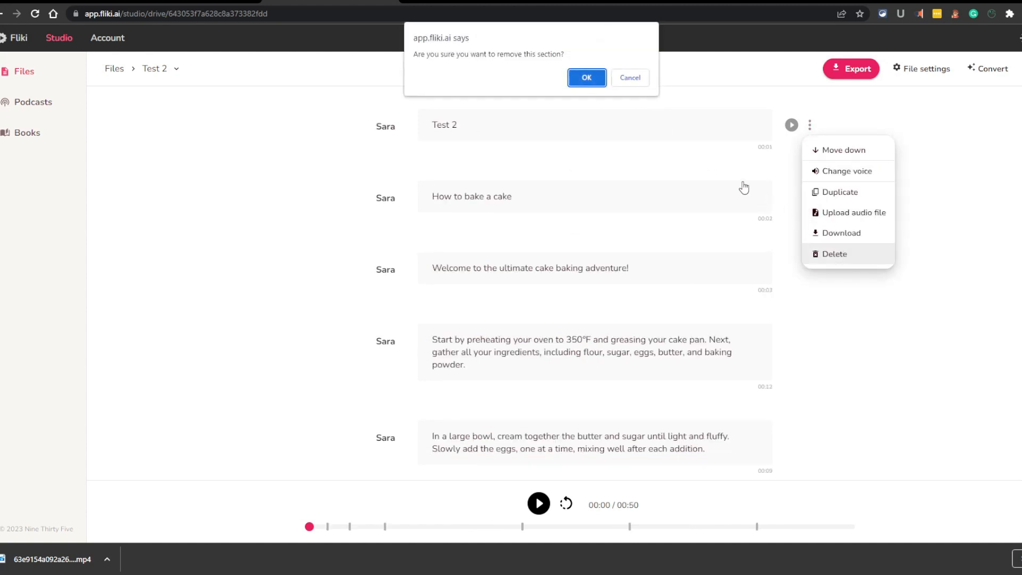
pyautogui.click(588, 84)
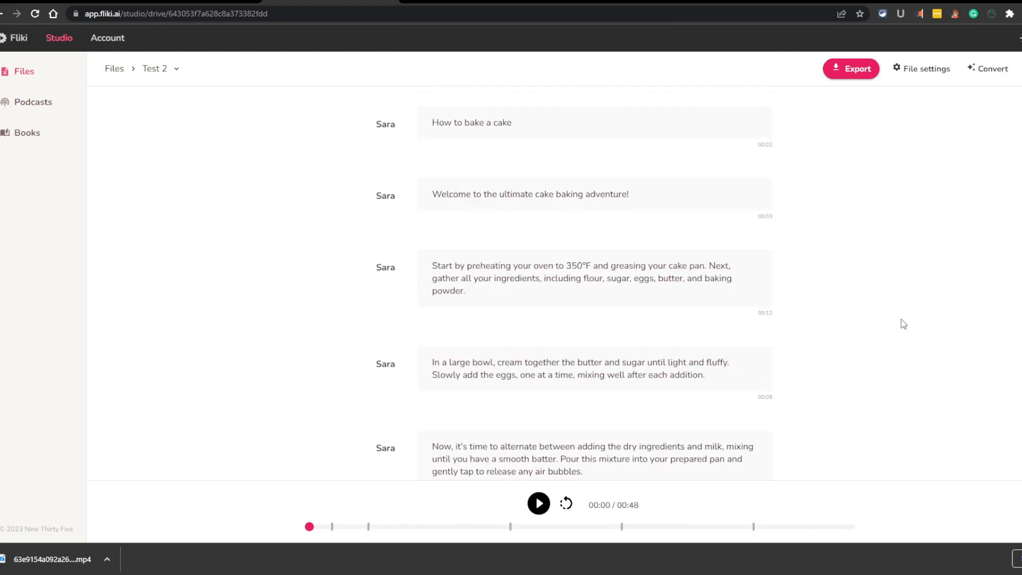
# Step: Open the voice selection for the "How to bake a cake" section and play Sara's sample in the Default and Angry styles
pyautogui.click(386, 124)
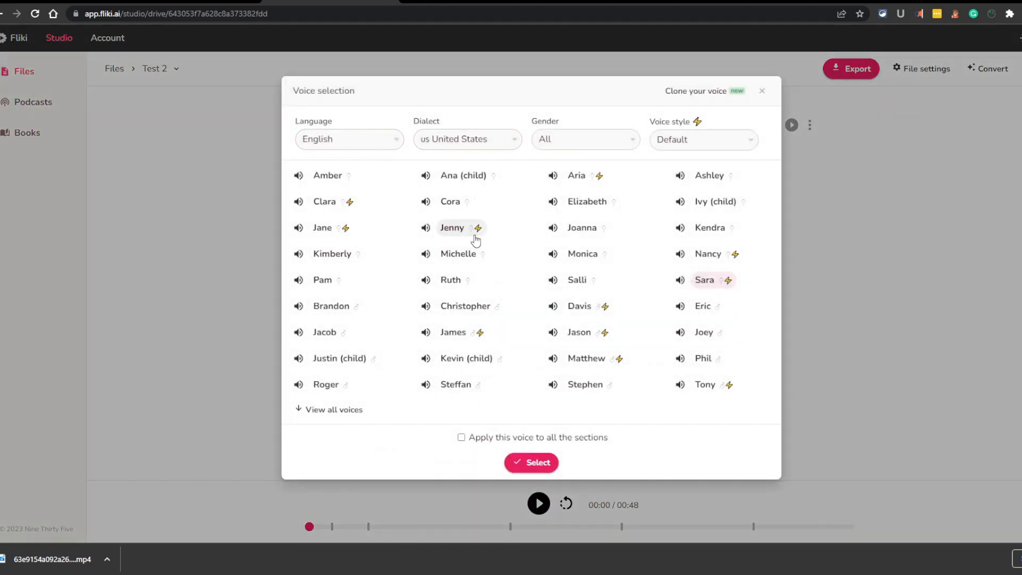
pyautogui.click(680, 280)
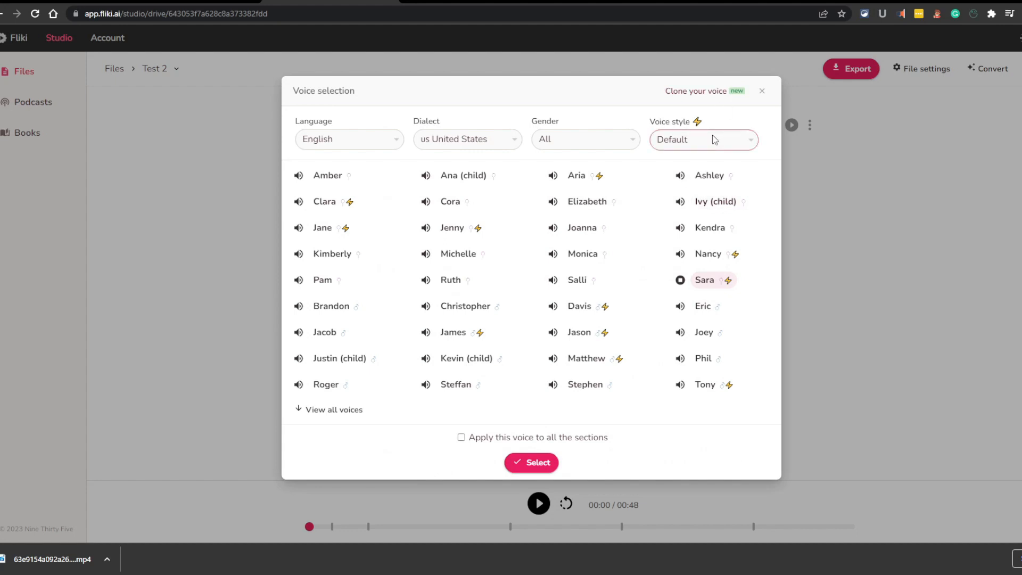
pyautogui.click(715, 139)
pyautogui.click(713, 251)
pyautogui.click(680, 280)
pyautogui.click(710, 280)
# Step: Set Sara's voice style to Cheerful, play its sample, and apply the voice to all the sections
pyautogui.click(735, 135)
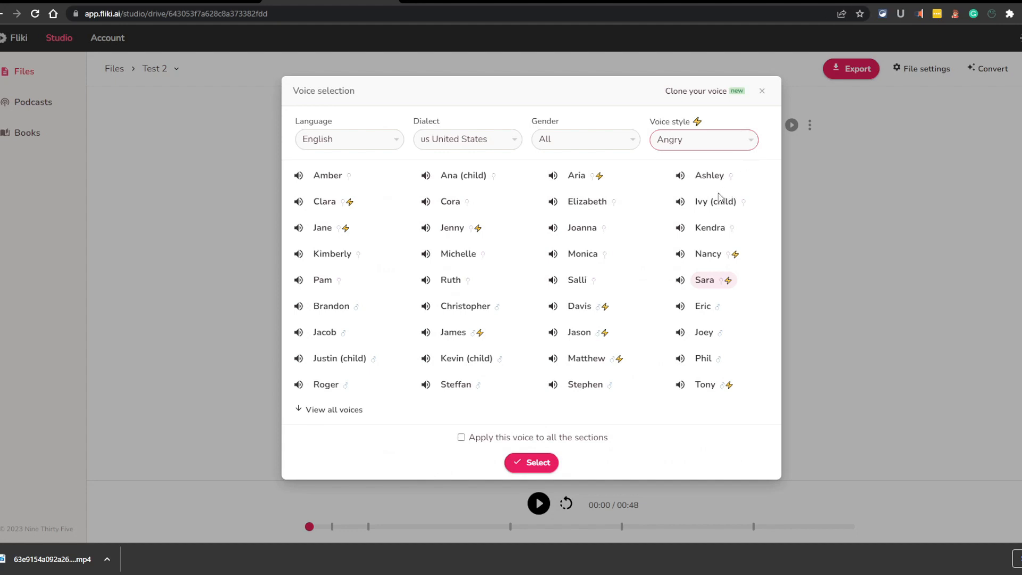
pyautogui.press('Down')
pyautogui.click(679, 280)
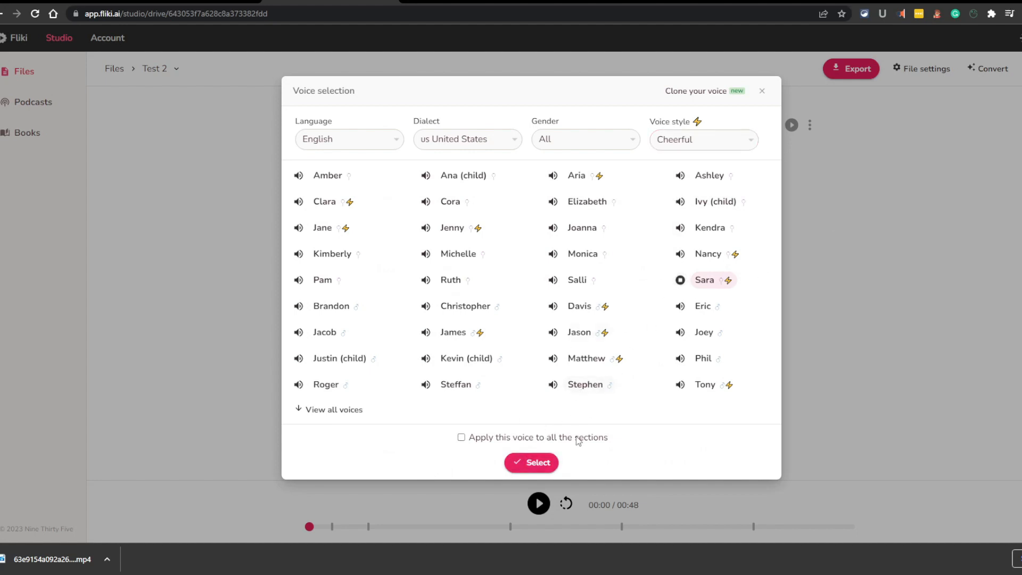
pyautogui.click(679, 280)
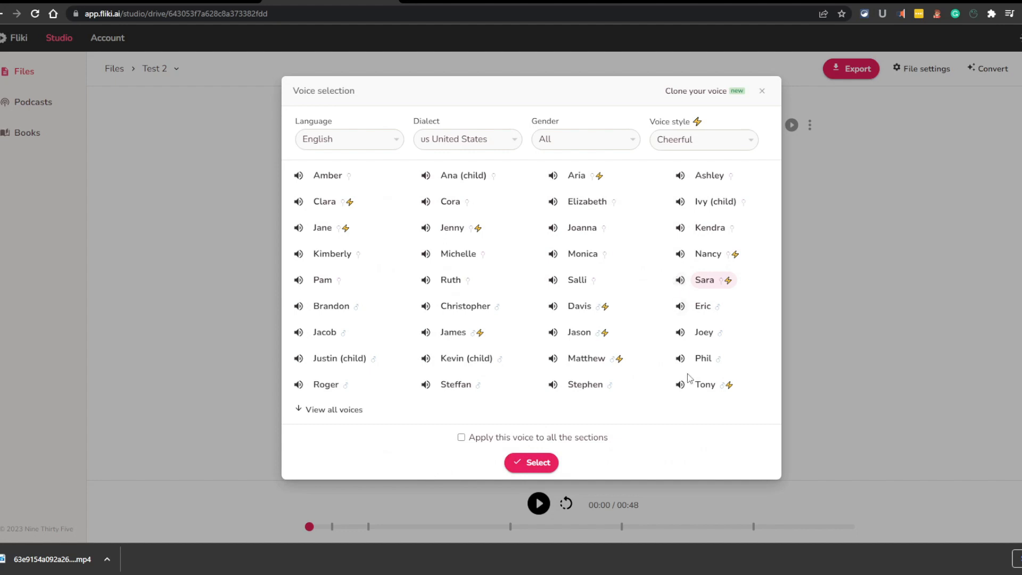
pyautogui.click(461, 436)
pyautogui.click(543, 463)
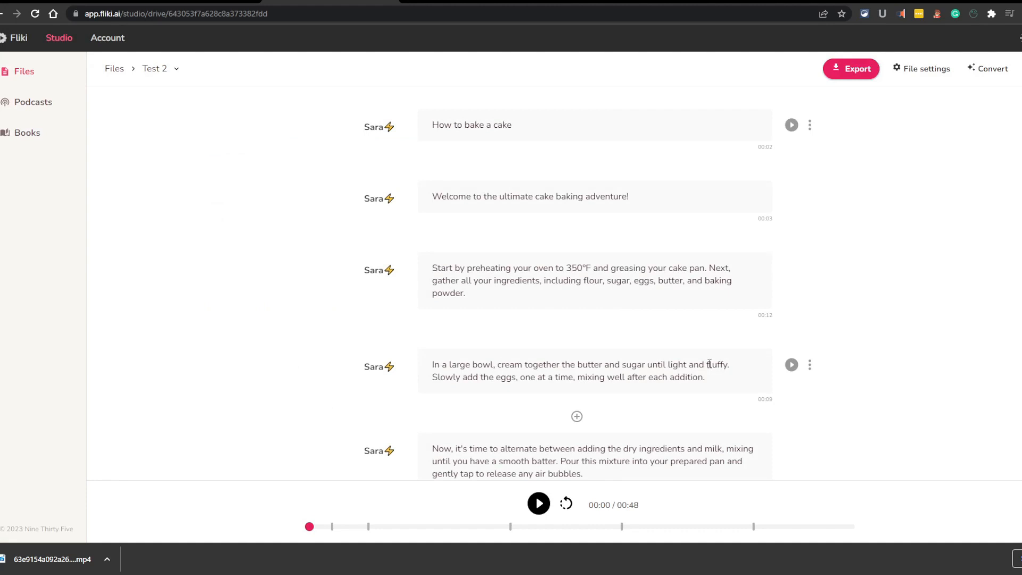
# Step: Play the full cake-baking audio from the beginning
pyautogui.scroll(-3, 553, 324)
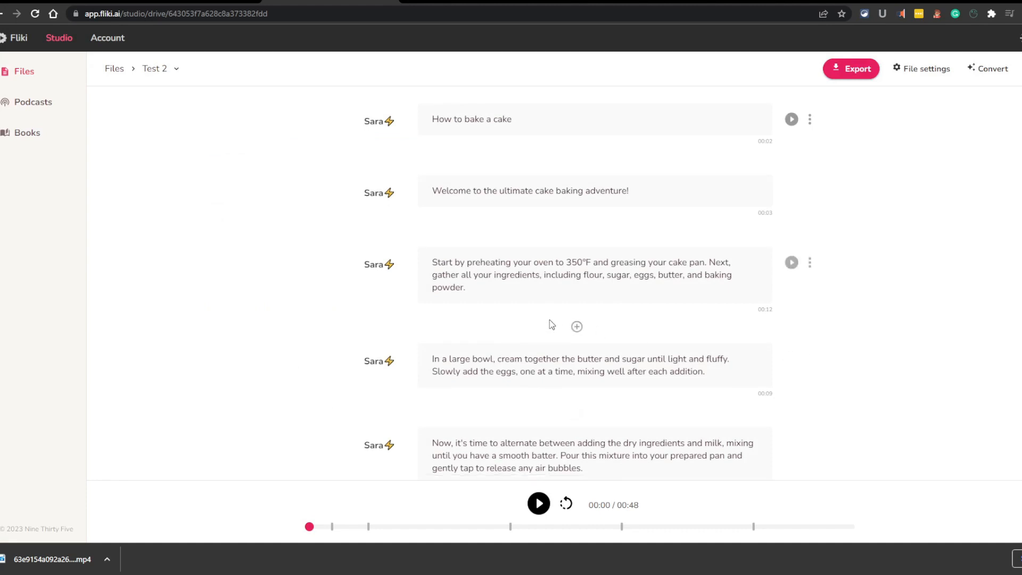
pyautogui.click(536, 504)
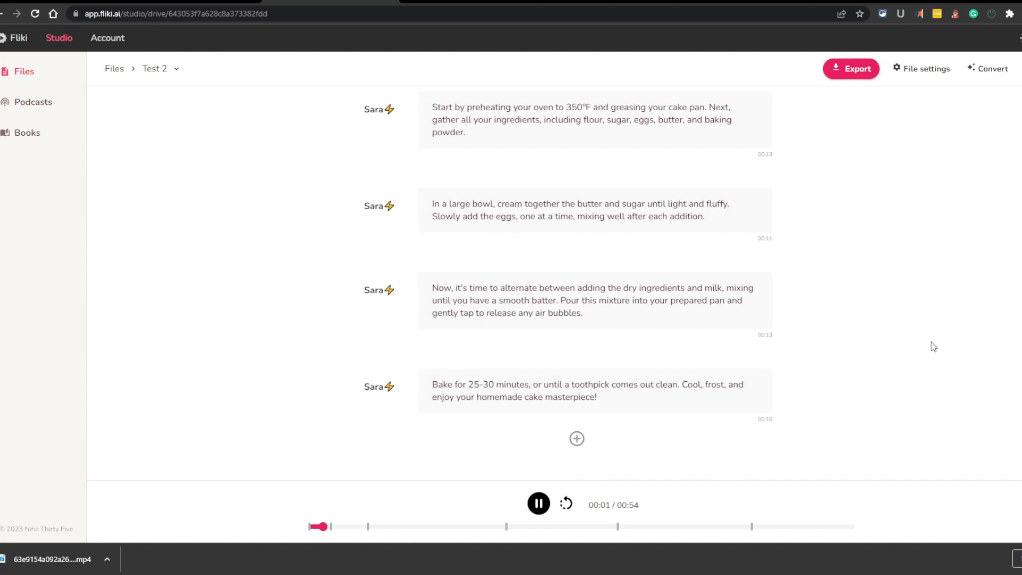
# Step: Follow the text of the cake-baking sections from the first to the last while the audio plays through
pyautogui.scroll(3, 1009, 408)
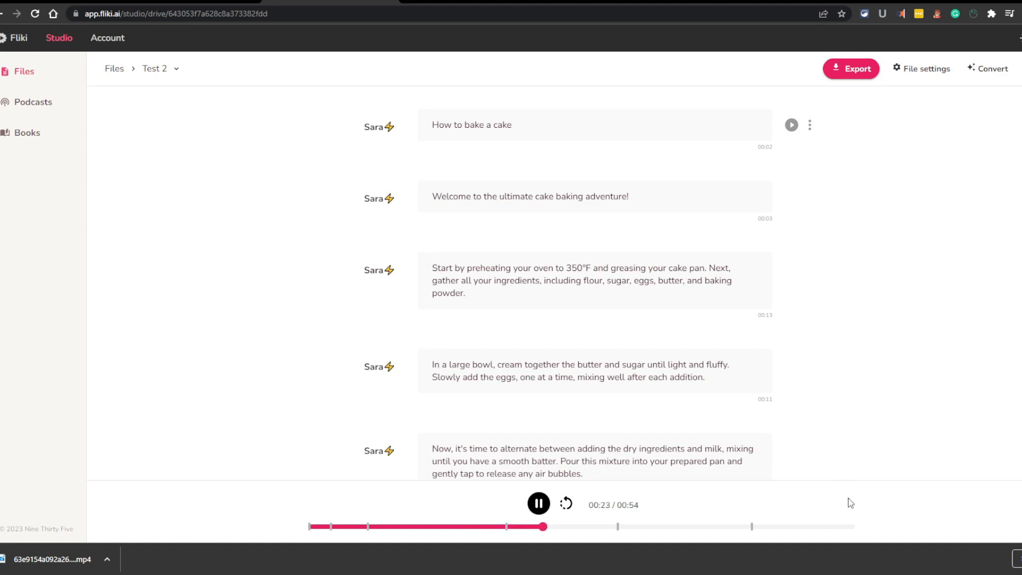
pyautogui.scroll(-2, 840, 423)
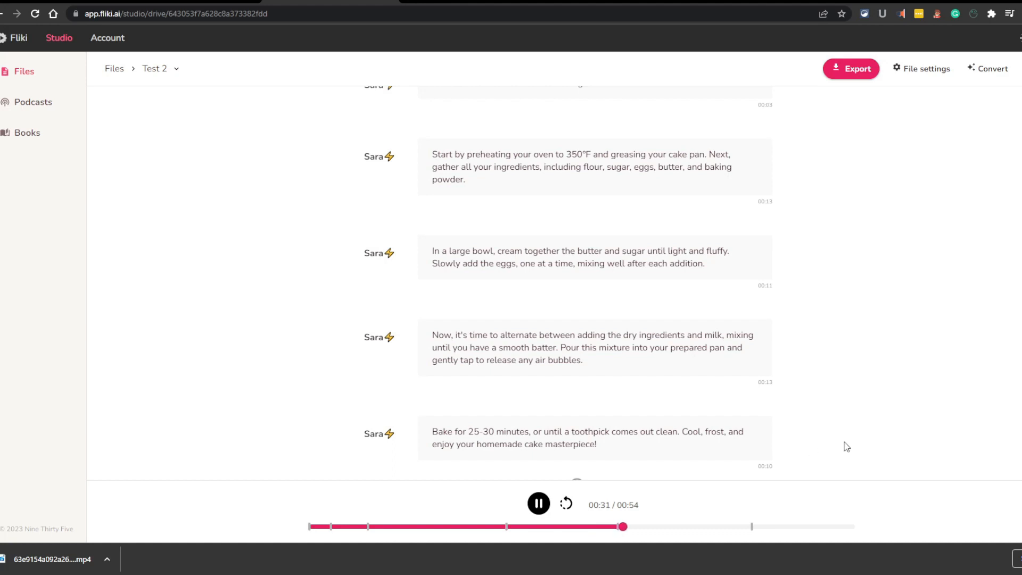
pyautogui.moveTo(820, 428)
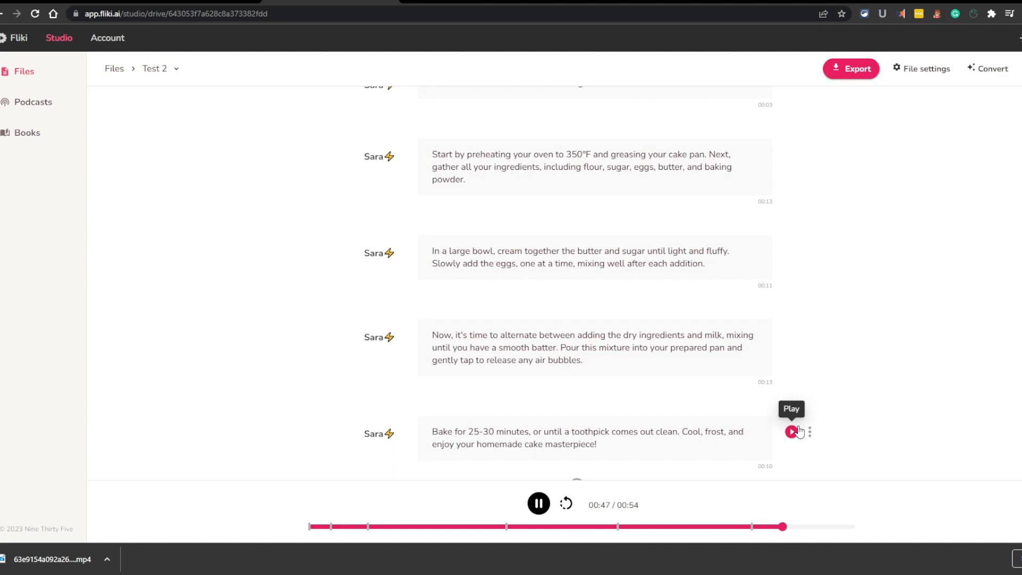
pyautogui.scroll(-1, 793, 432)
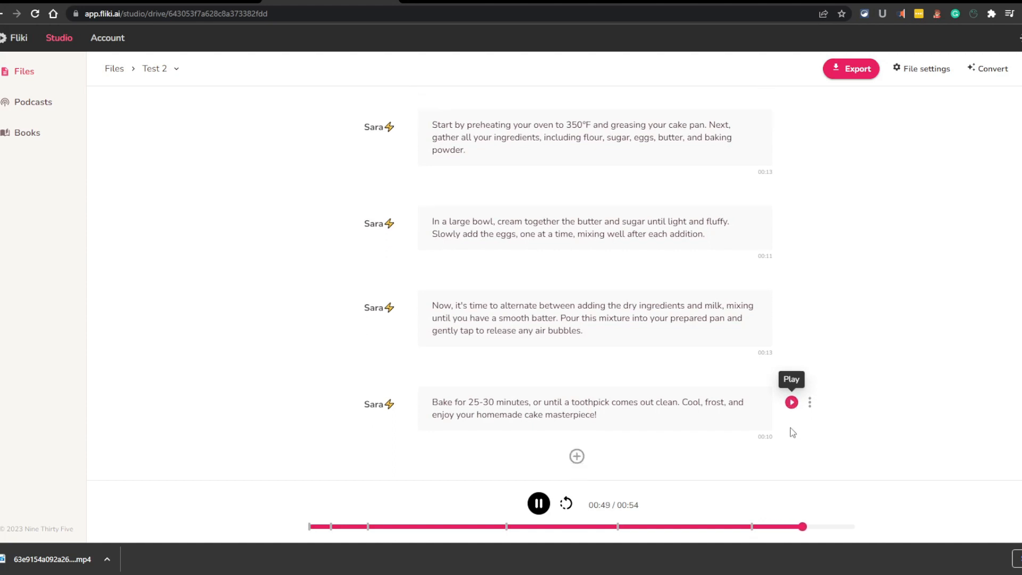
pyautogui.scroll(-1, 793, 432)
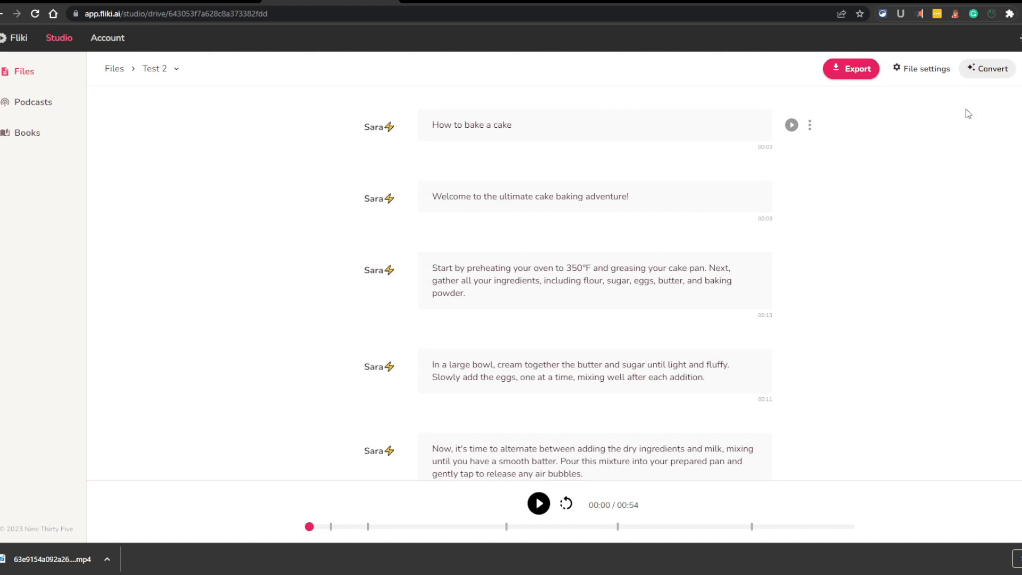
# Step: Open the Idea to audio conversion, look over its style list and its Medium and Short lengths, and close it without submitting
pyautogui.click(984, 69)
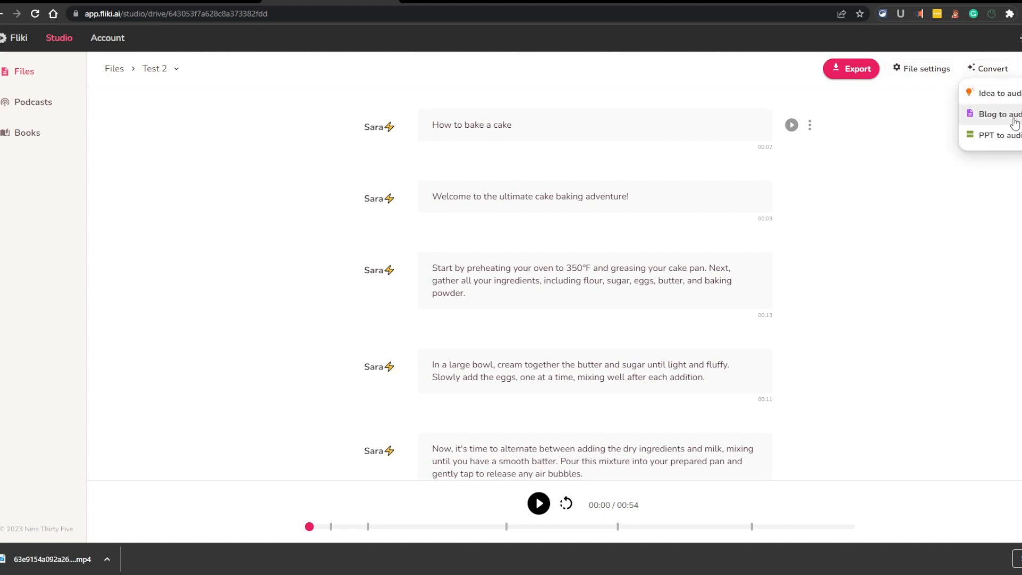
pyautogui.click(988, 94)
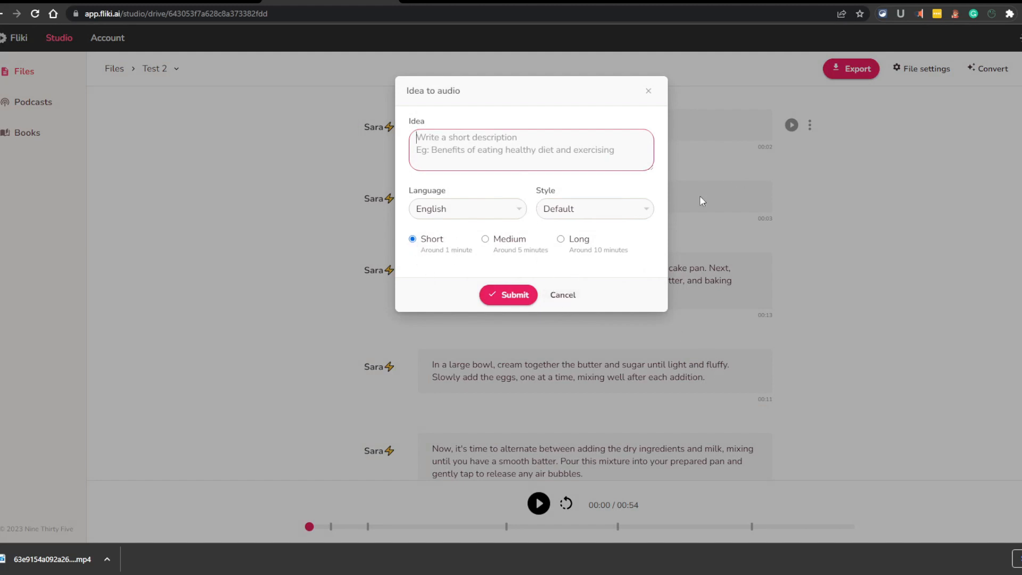
pyautogui.click(600, 209)
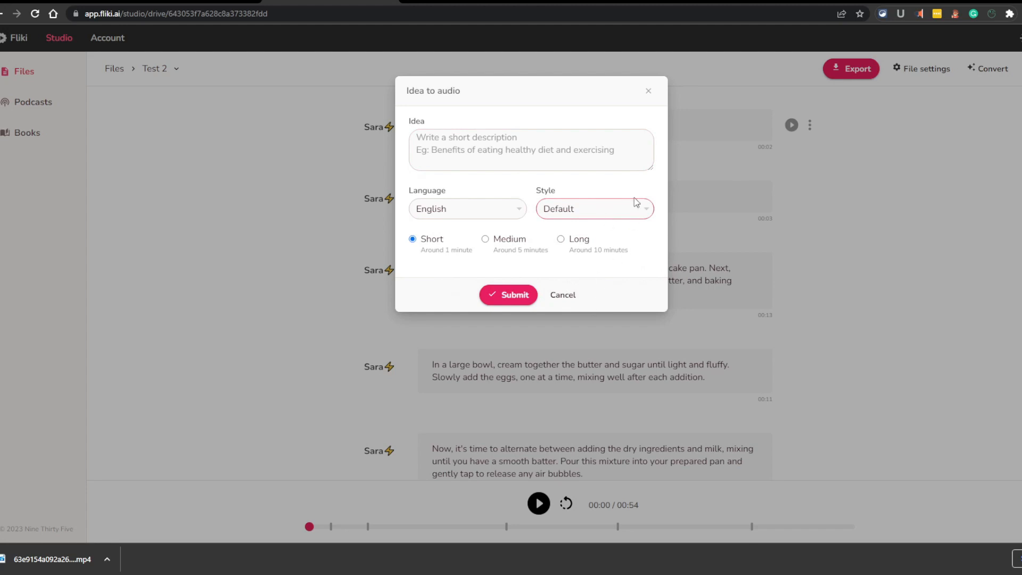
pyautogui.click(517, 240)
pyautogui.click(422, 238)
pyautogui.click(855, 244)
# Step: Translate the whole cake-baking file into Spanish
pyautogui.click(1019, 68)
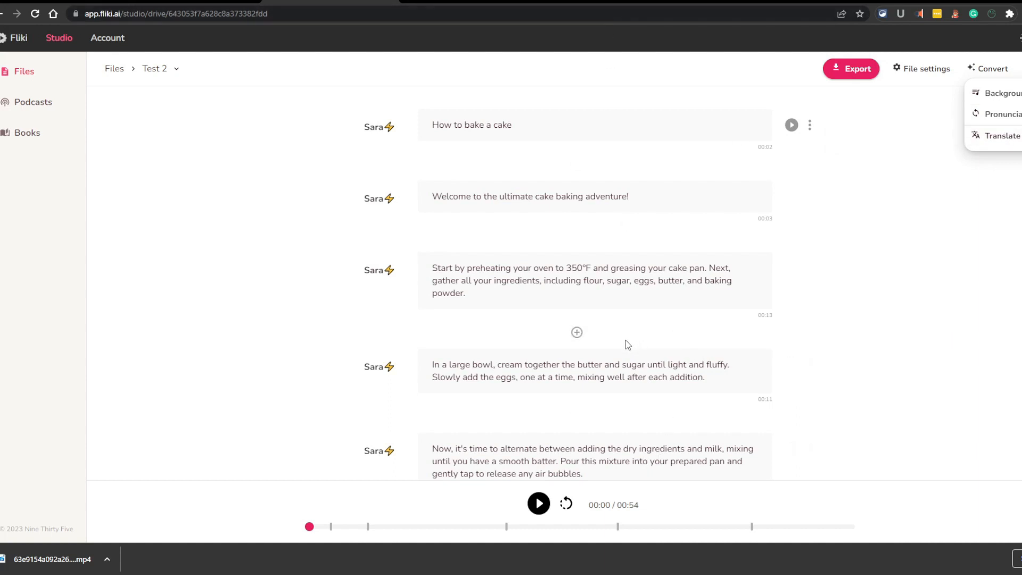
pyautogui.click(1002, 136)
pyautogui.click(543, 140)
pyautogui.click(545, 154)
pyautogui.click(504, 182)
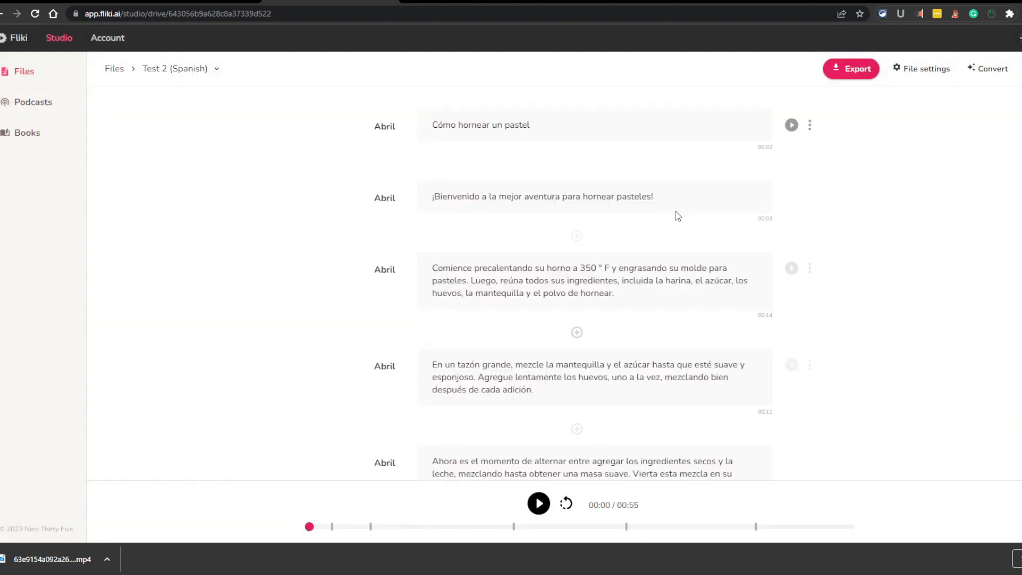
# Step: Look through the translated Spanish sections and the file's background music, pronunciation and translation options
pyautogui.scroll(-2, 835, 274)
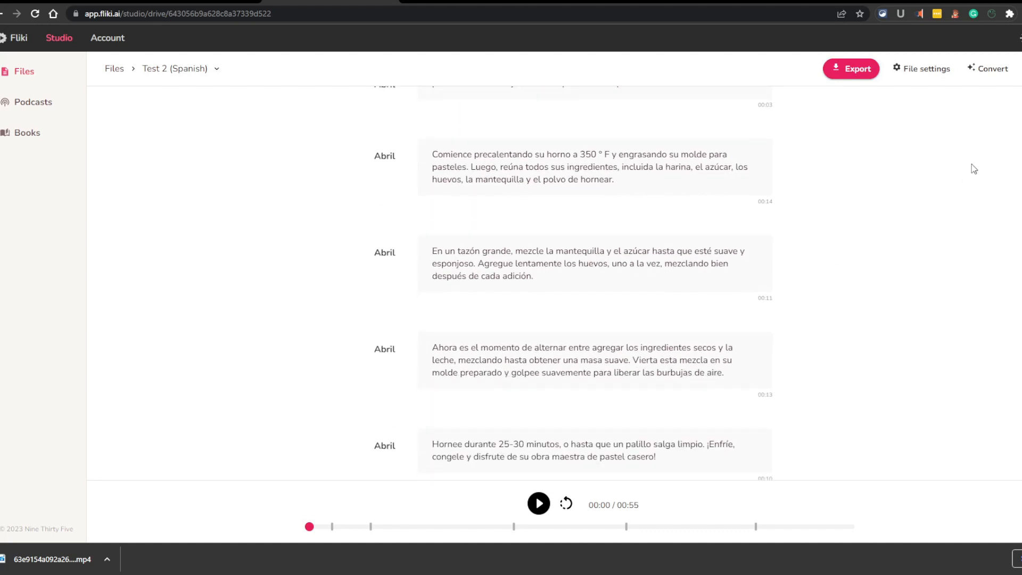
pyautogui.click(988, 68)
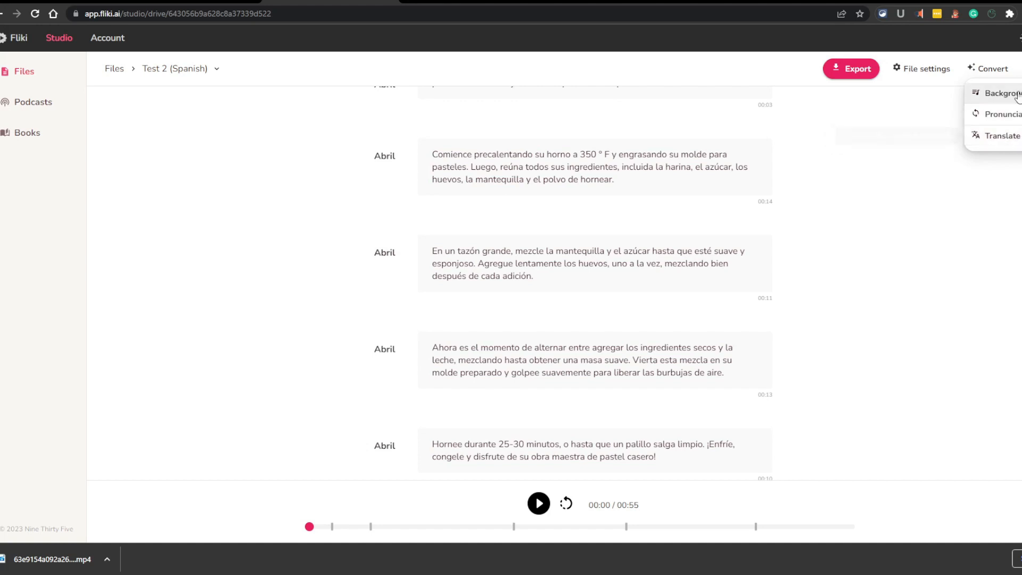
pyautogui.click(915, 176)
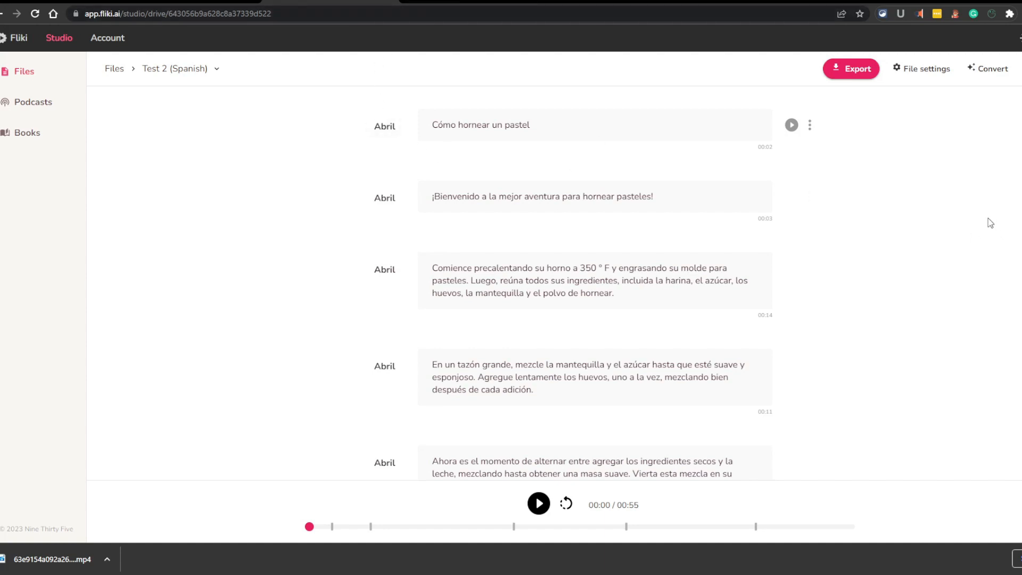
# Step: Switch to the AppSumo page for Fliki and examine the deal's price, terms and plan features, highlighting the monthly audio allowance
pyautogui.click(63, 1)
pyautogui.scroll(15, 409, 331)
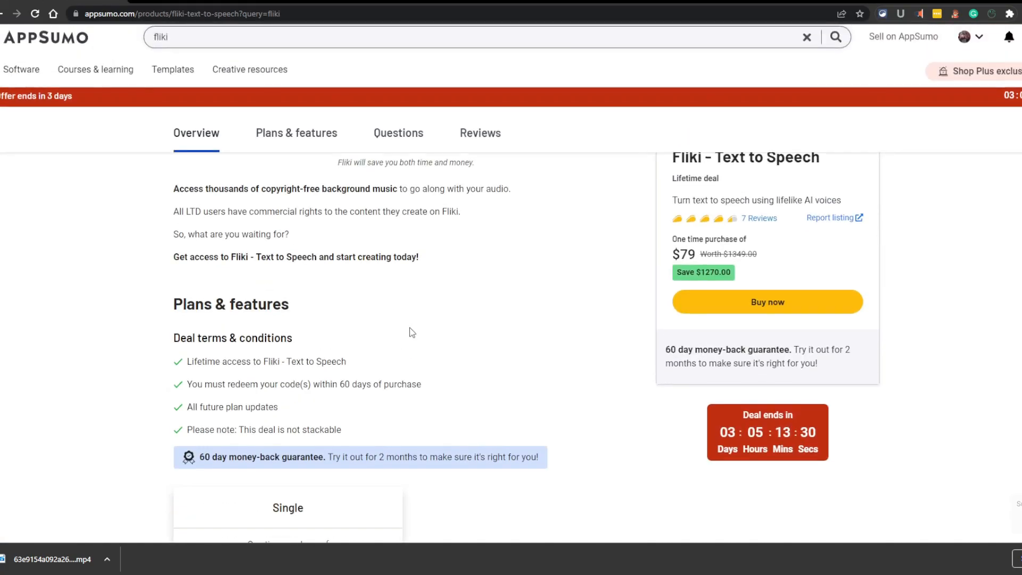
pyautogui.scroll(8, 952, 352)
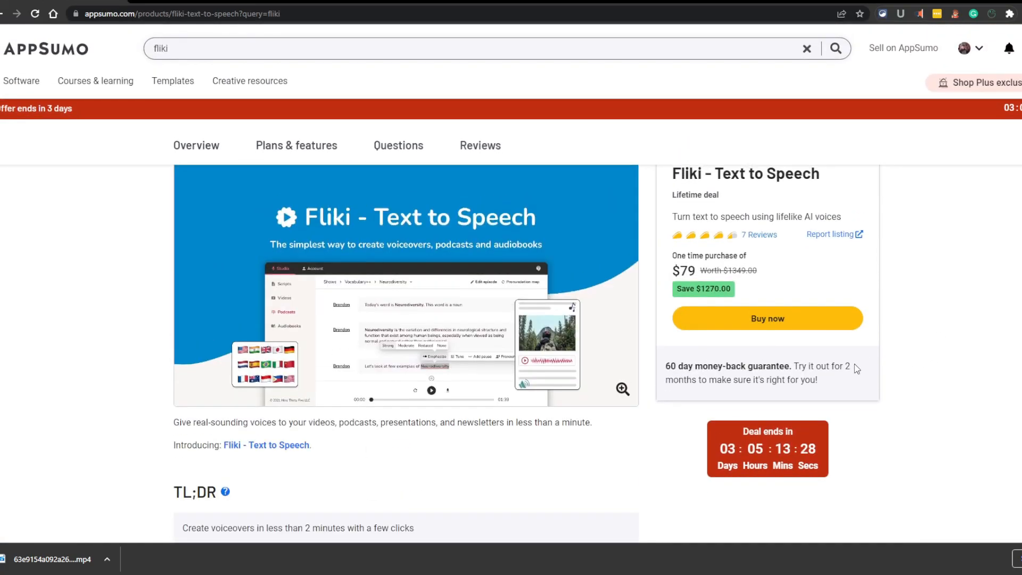
pyautogui.scroll(-8, 853, 363)
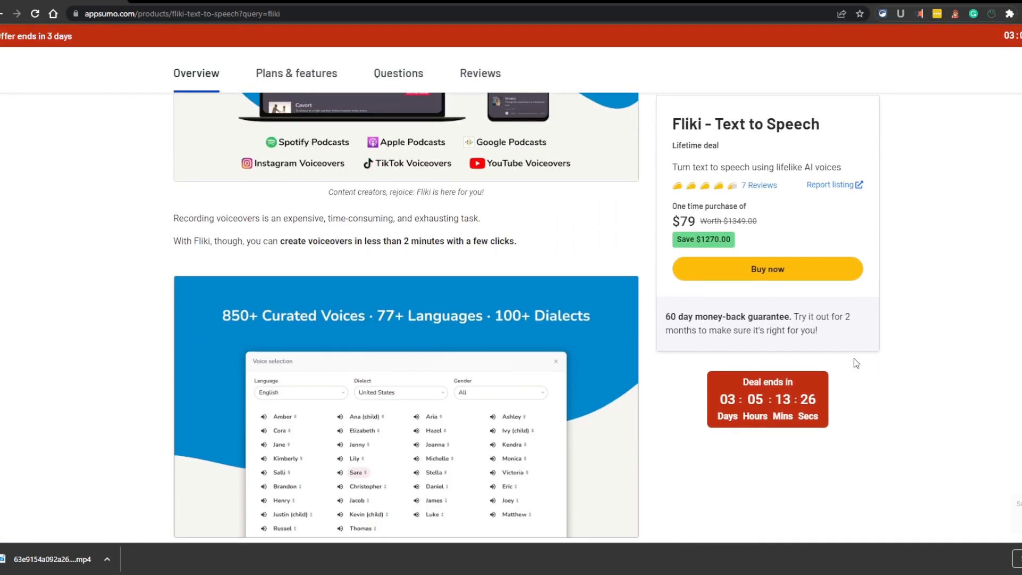
pyautogui.scroll(-15, 854, 363)
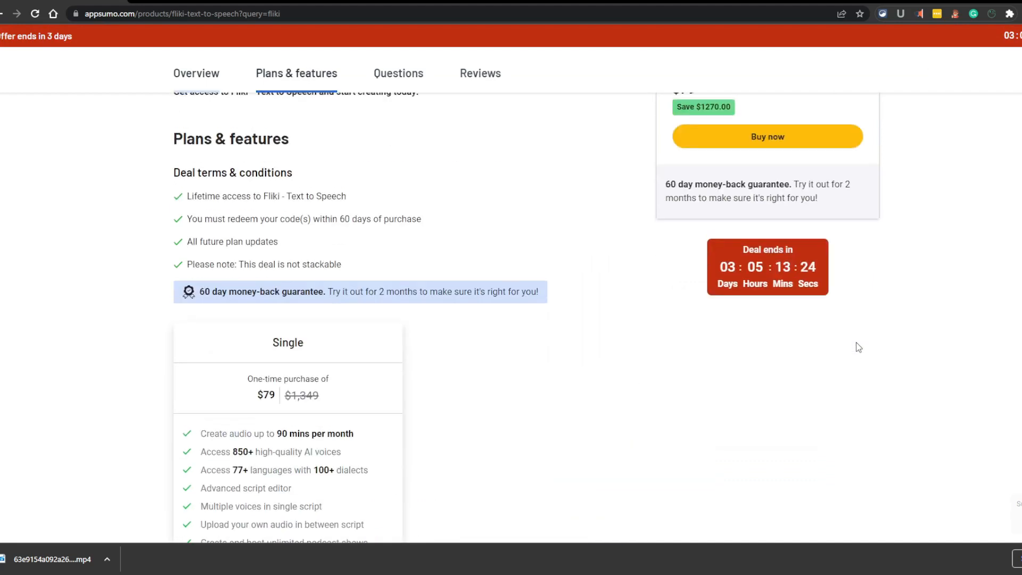
pyautogui.scroll(4, 857, 347)
pyautogui.scroll(1, 855, 346)
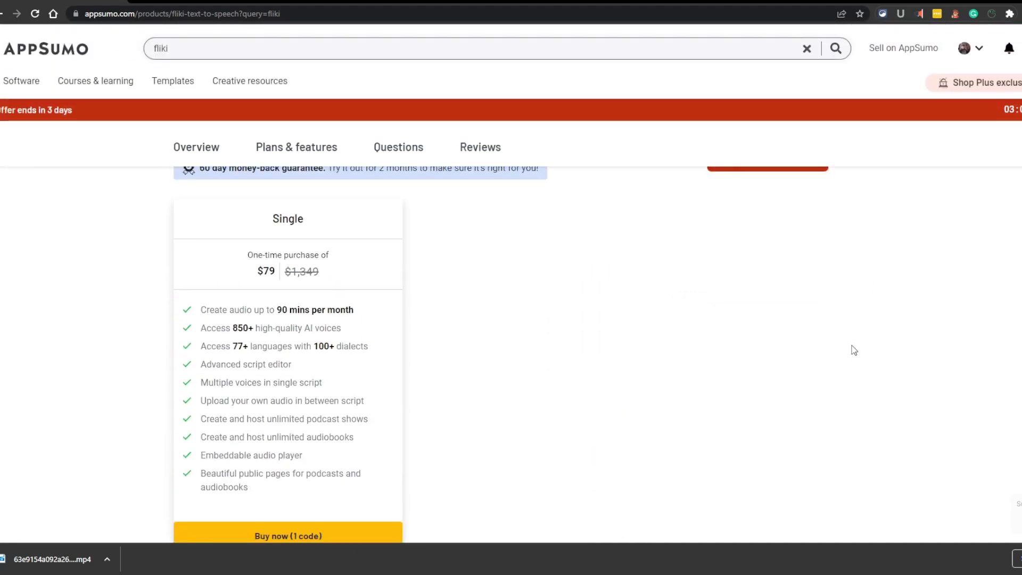
pyautogui.scroll(-1, 854, 348)
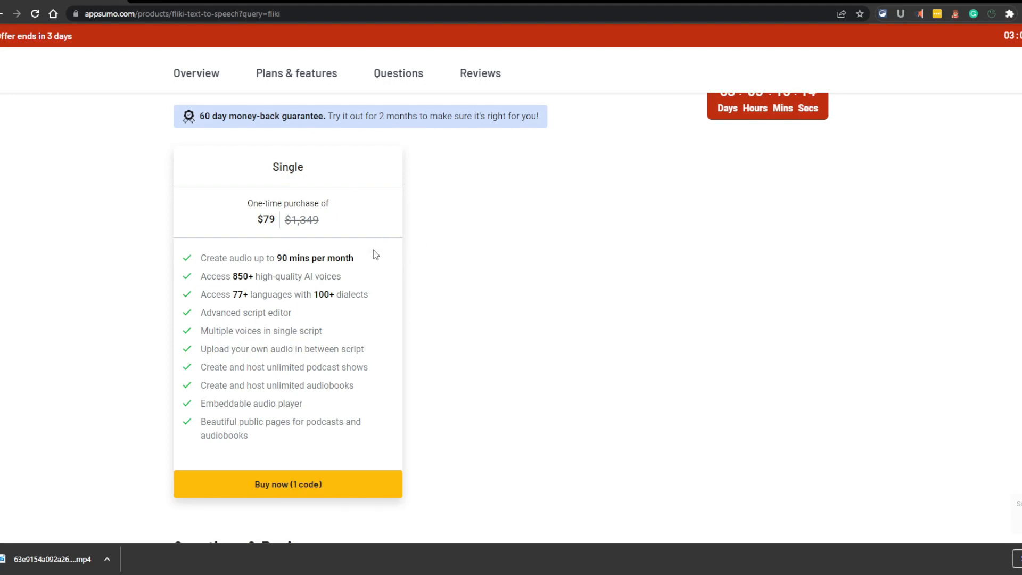
pyautogui.moveTo(363, 263); pyautogui.dragTo(274, 259)
pyautogui.scroll(10, 484, 266)
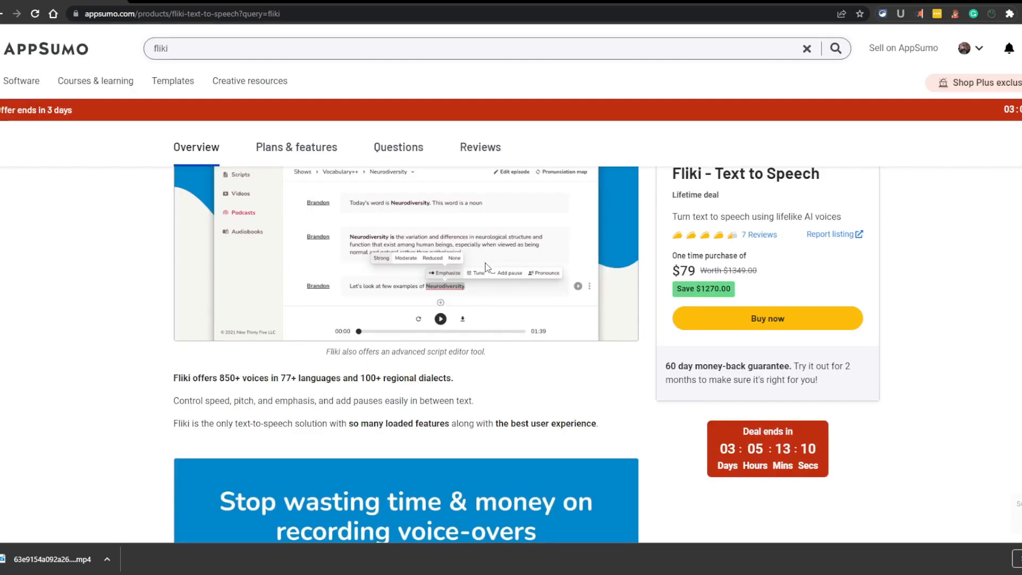
pyautogui.scroll(8, 483, 268)
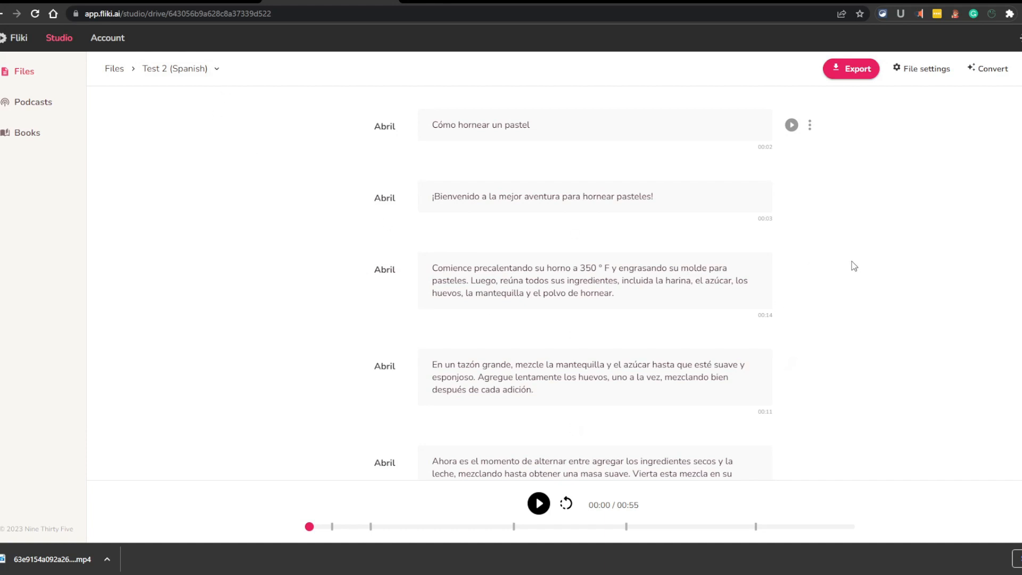
# Step: Play the Spanish cake-baking audio from the beginning and dismiss the browser's download bar
pyautogui.click(538, 504)
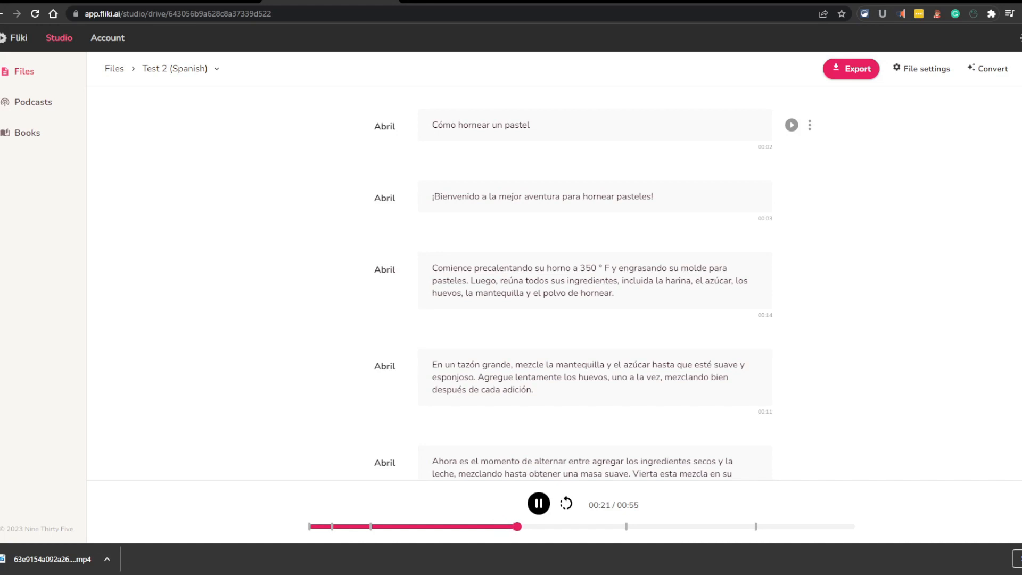
pyautogui.click(1021, 559)
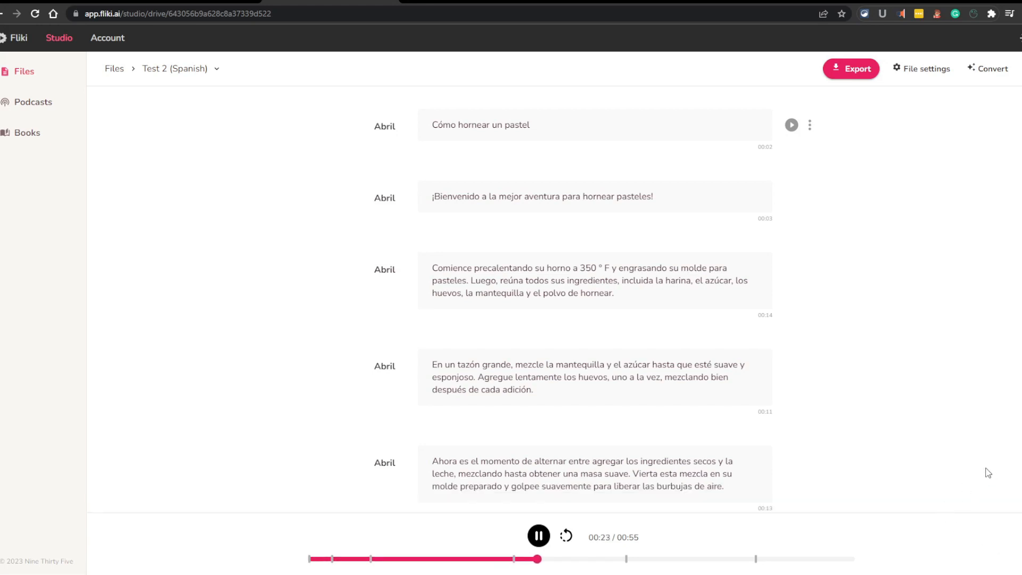